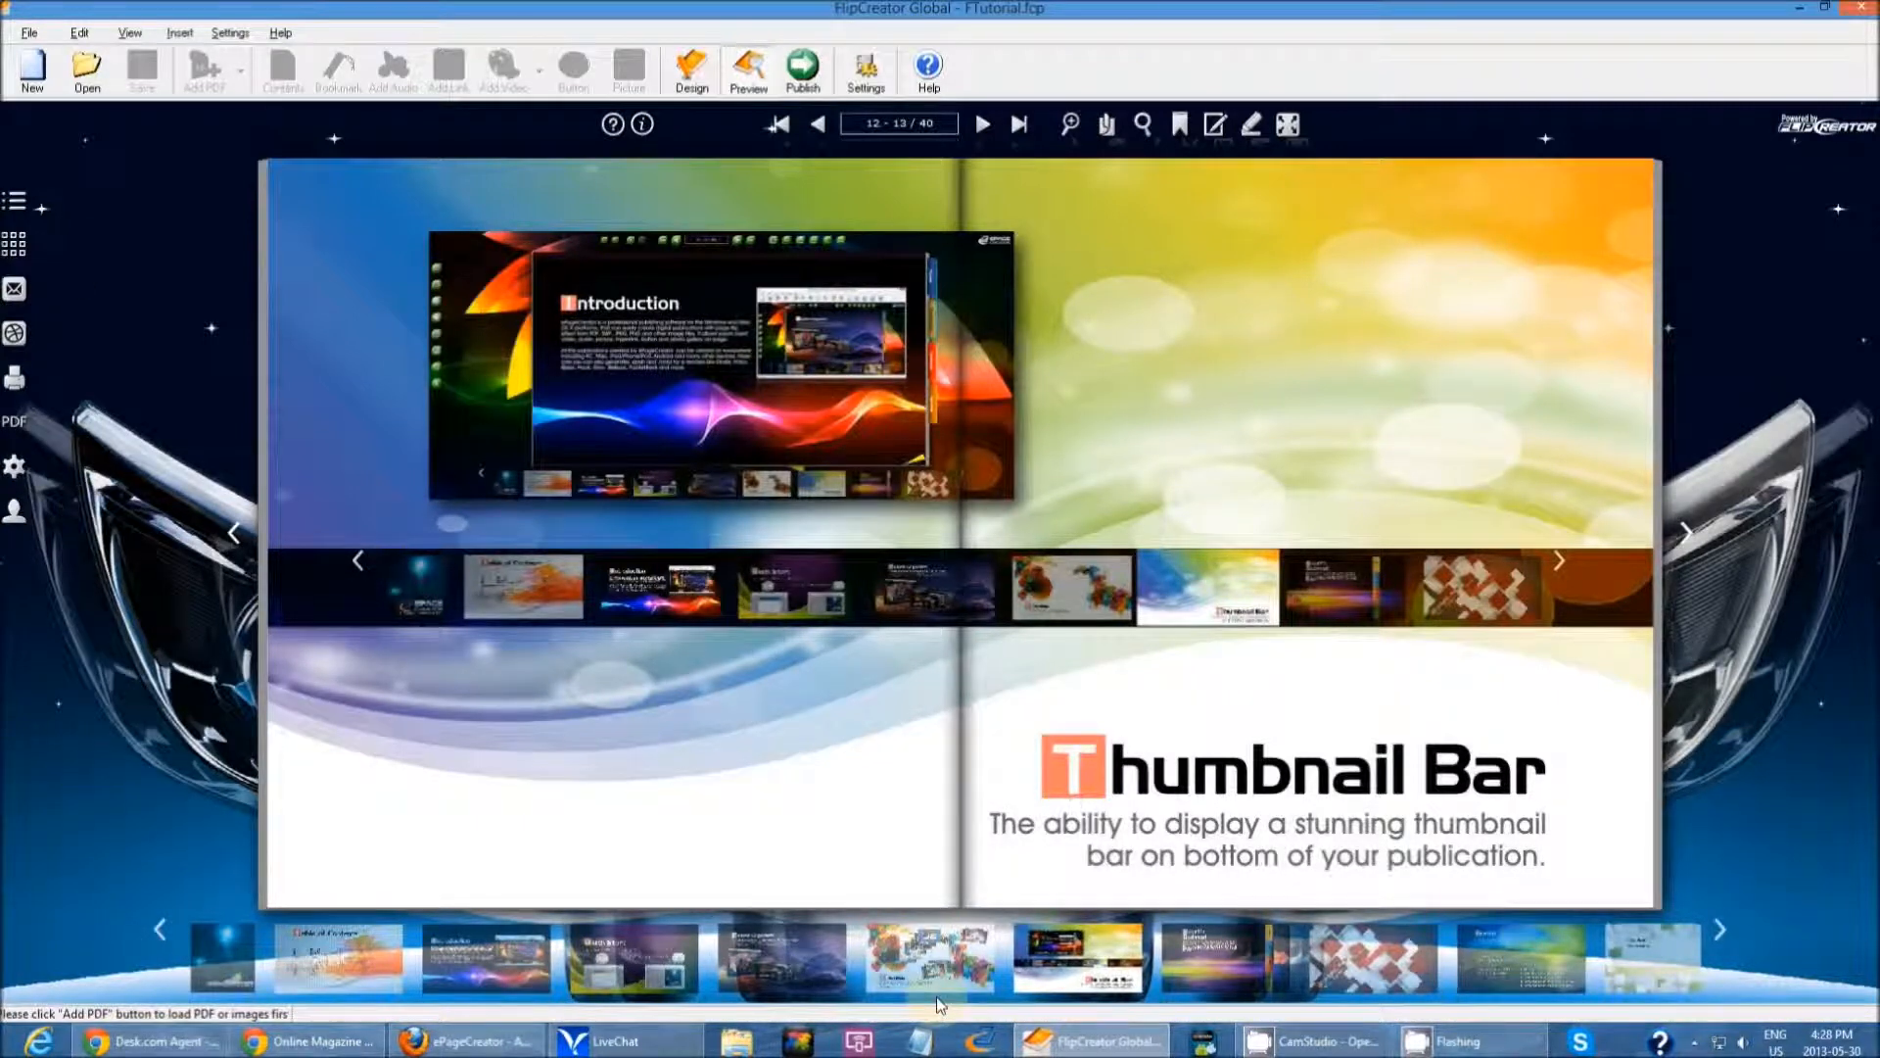
# Turn off the thumbnail bar in the Navigation settings, leaving the horizontal toolbar background hidden.
pyautogui.click(865, 66)
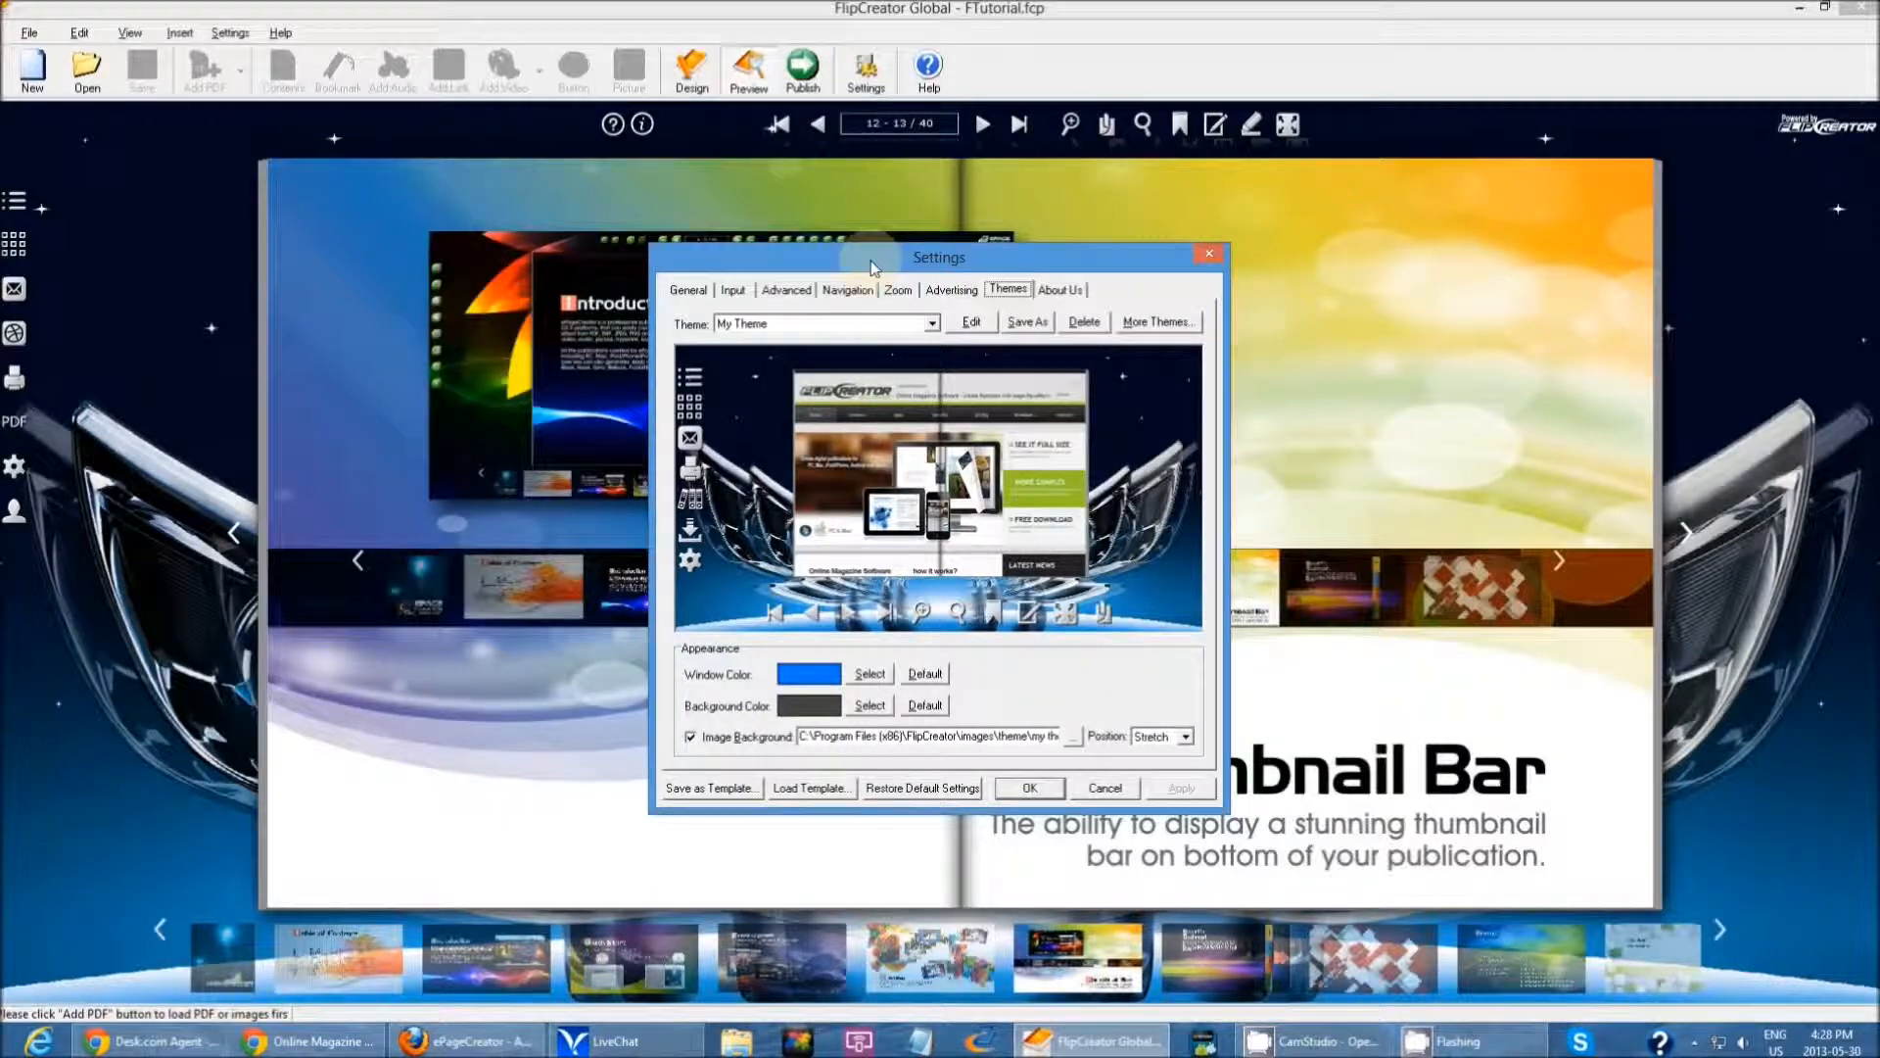
pyautogui.click(865, 296)
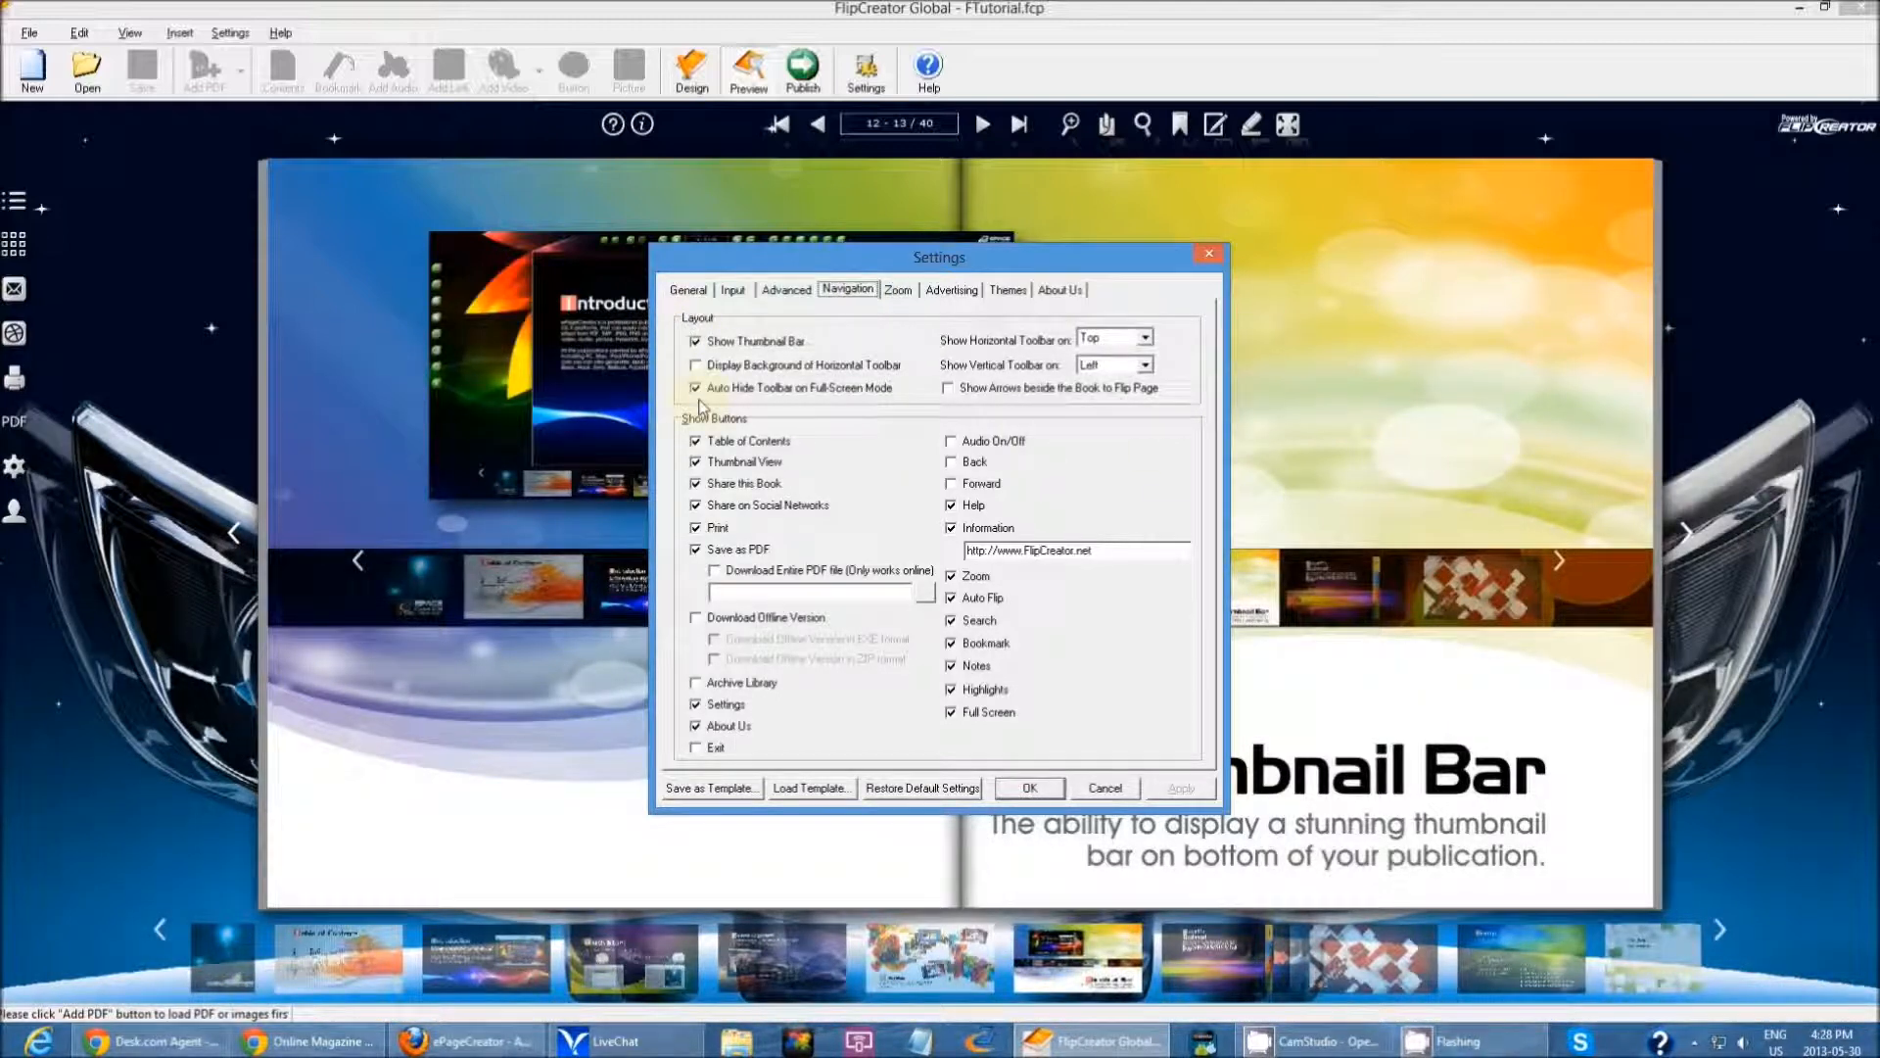
pyautogui.moveTo(817, 257); pyautogui.dragTo(812, 222)
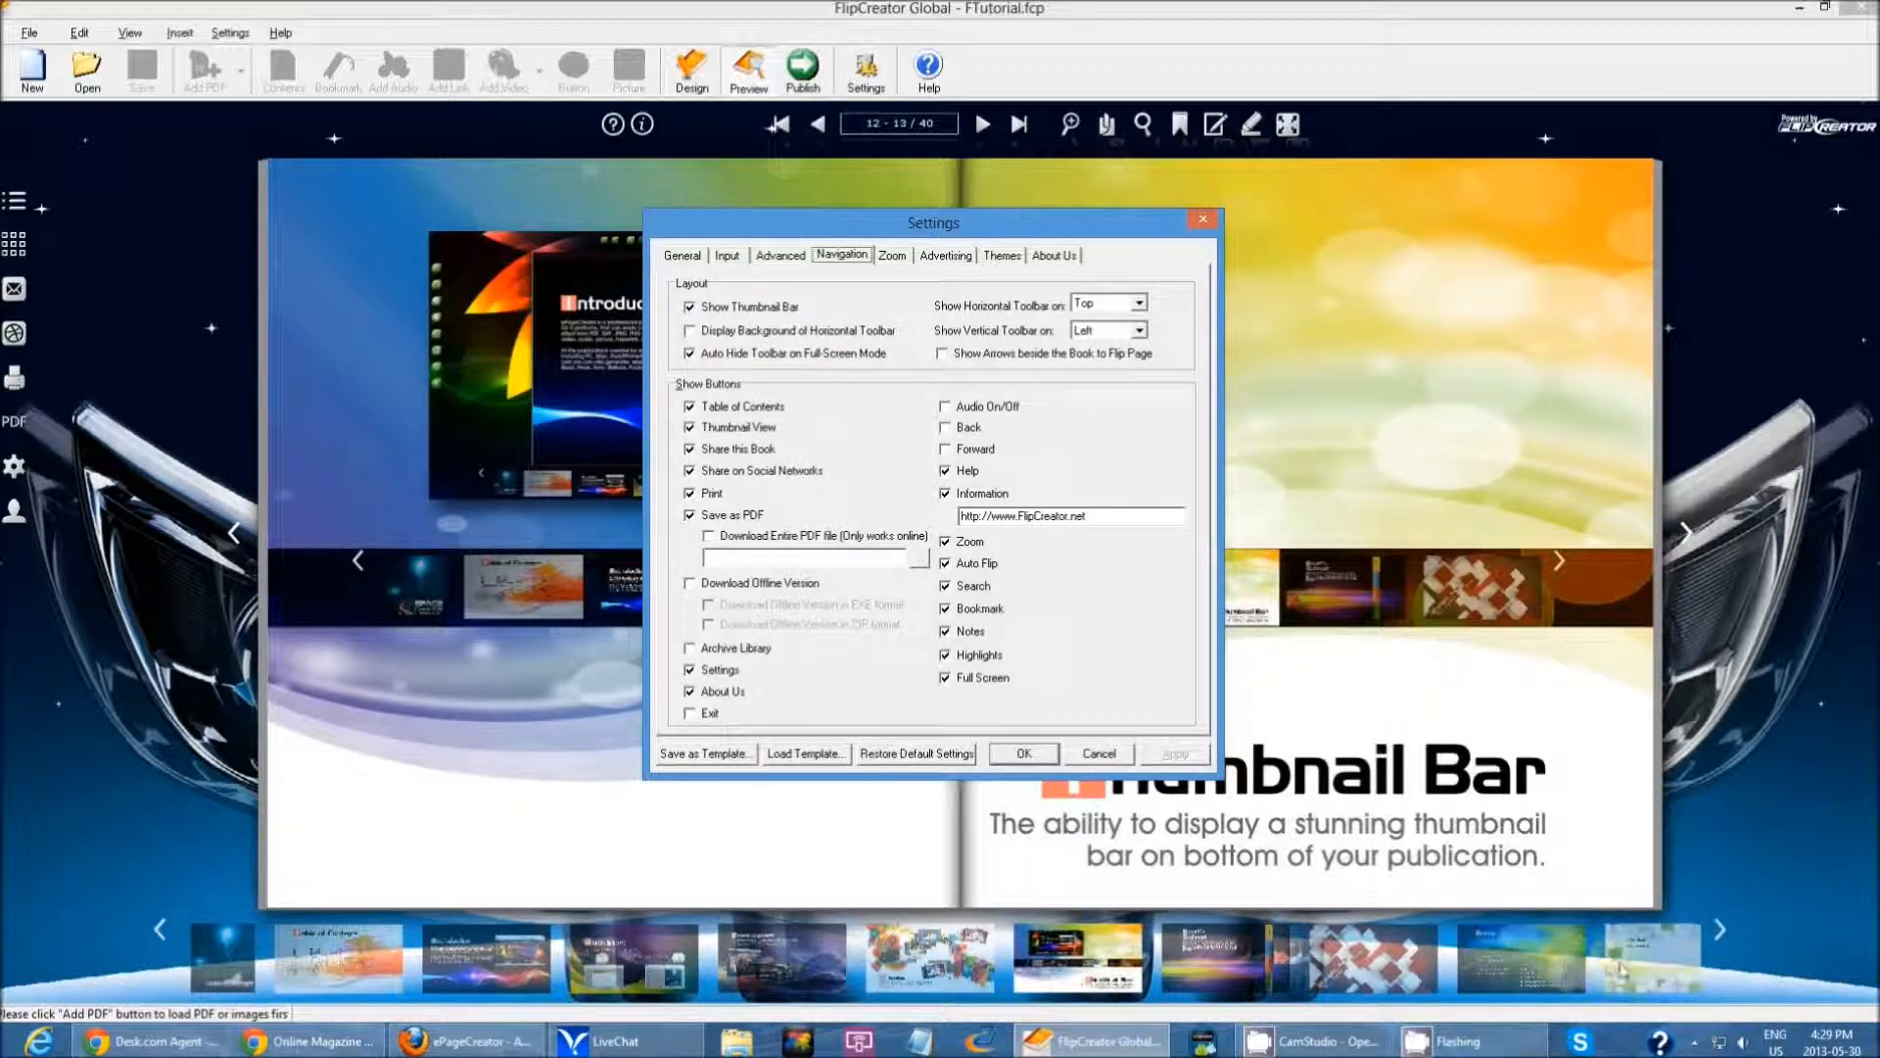
pyautogui.click(693, 308)
pyautogui.click(705, 332)
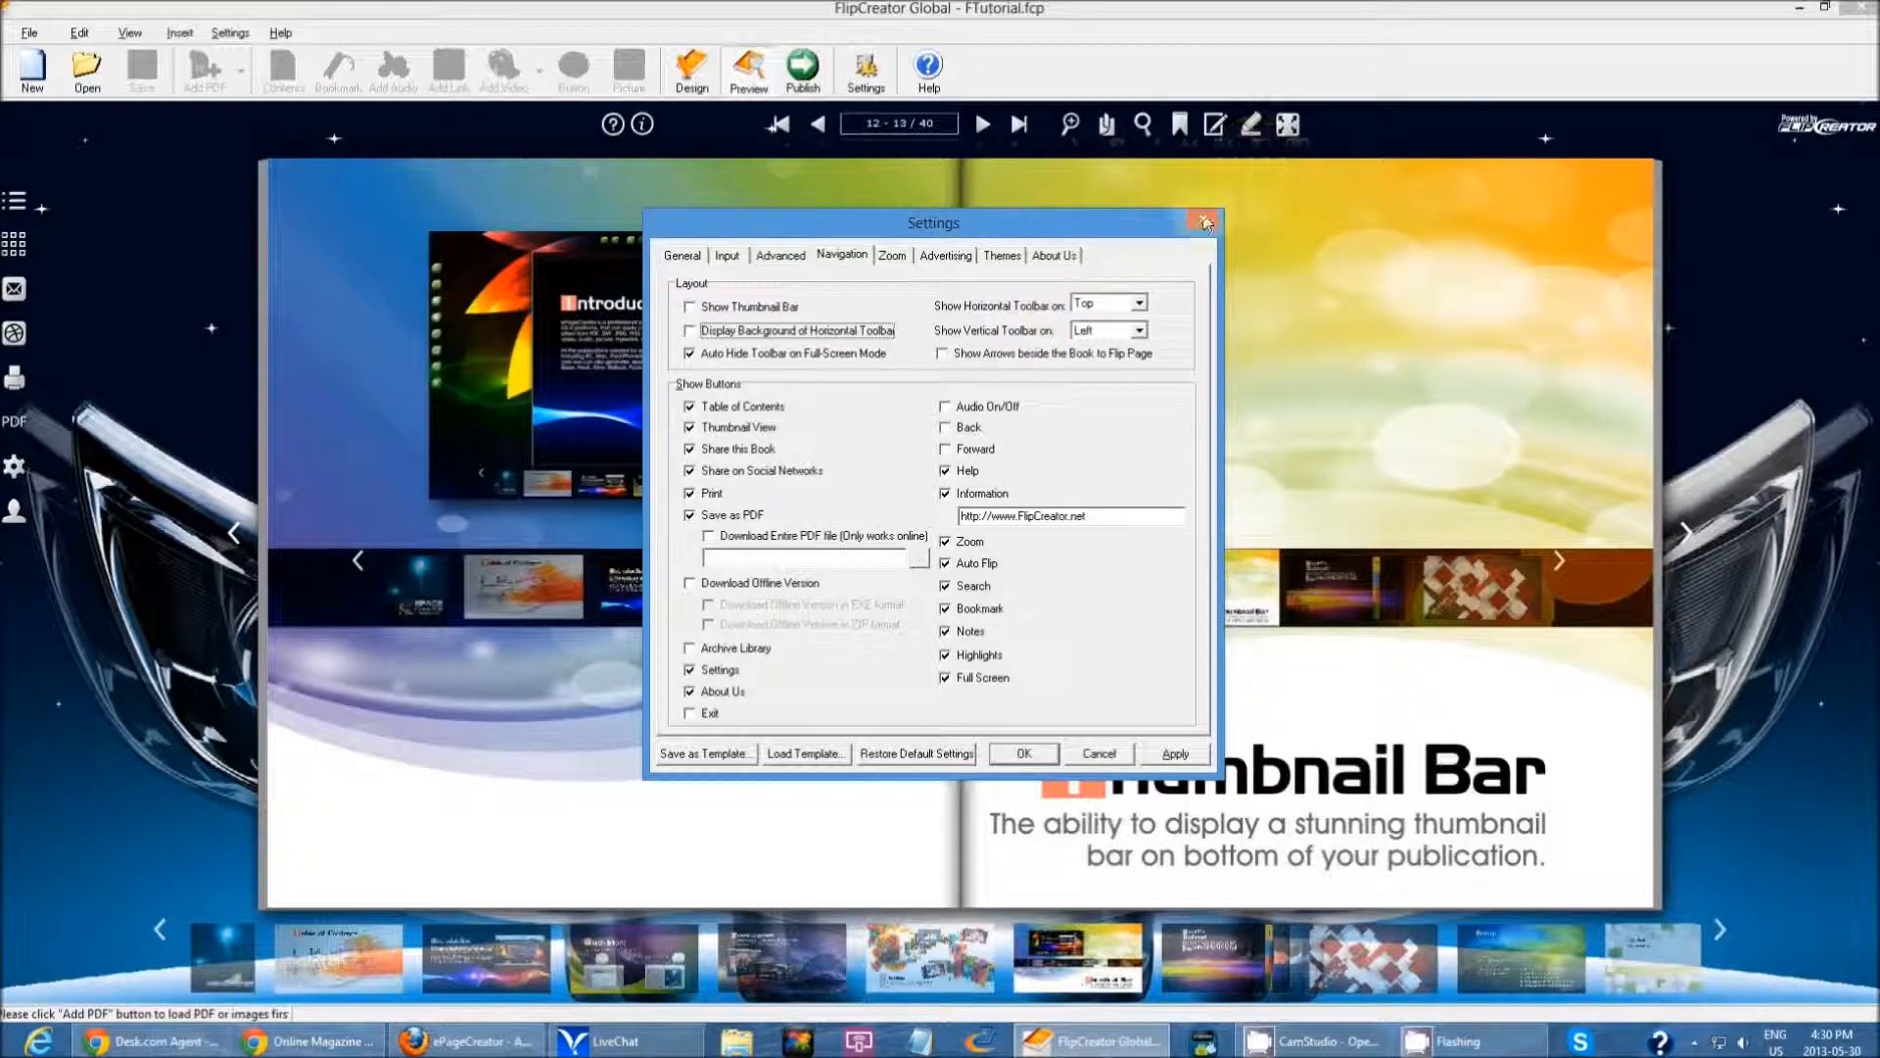
# Set the horizontal toolbar to show on Top and the vertical toolbar to show on Left.
pyautogui.click(1139, 307)
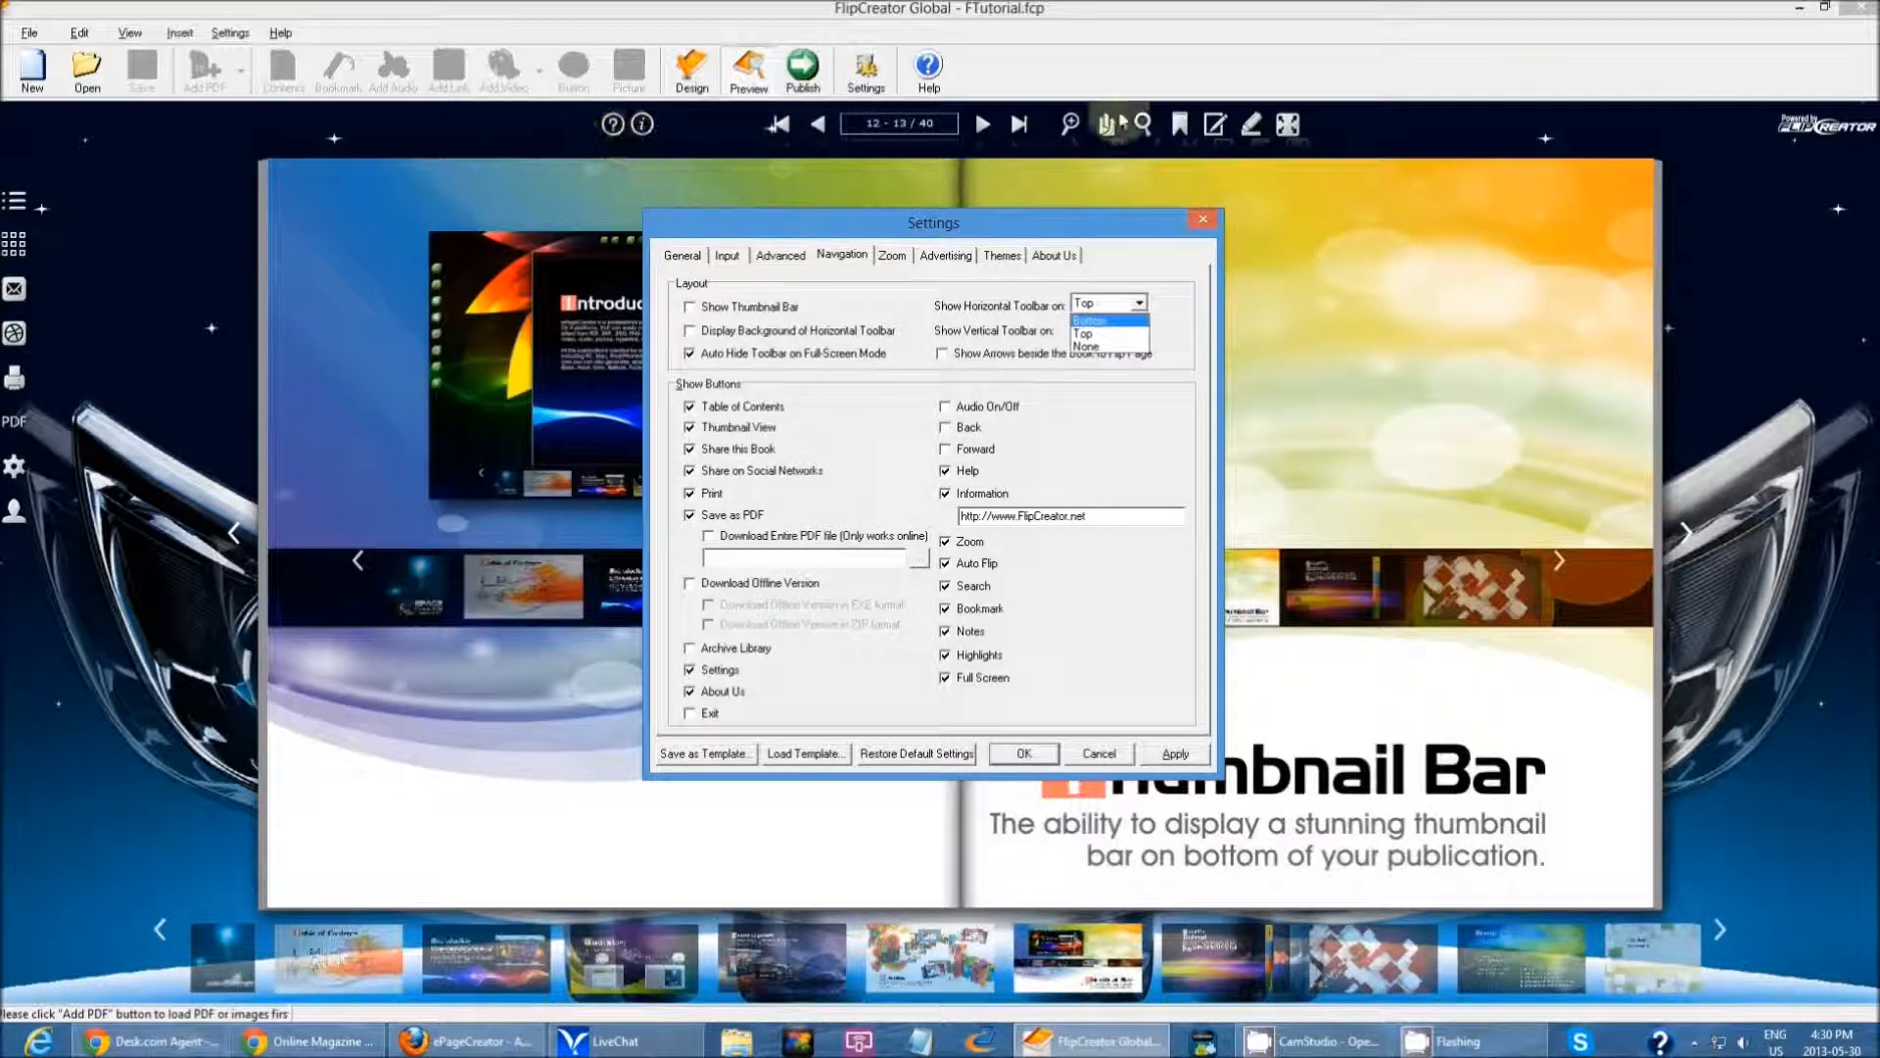
pyautogui.click(1107, 333)
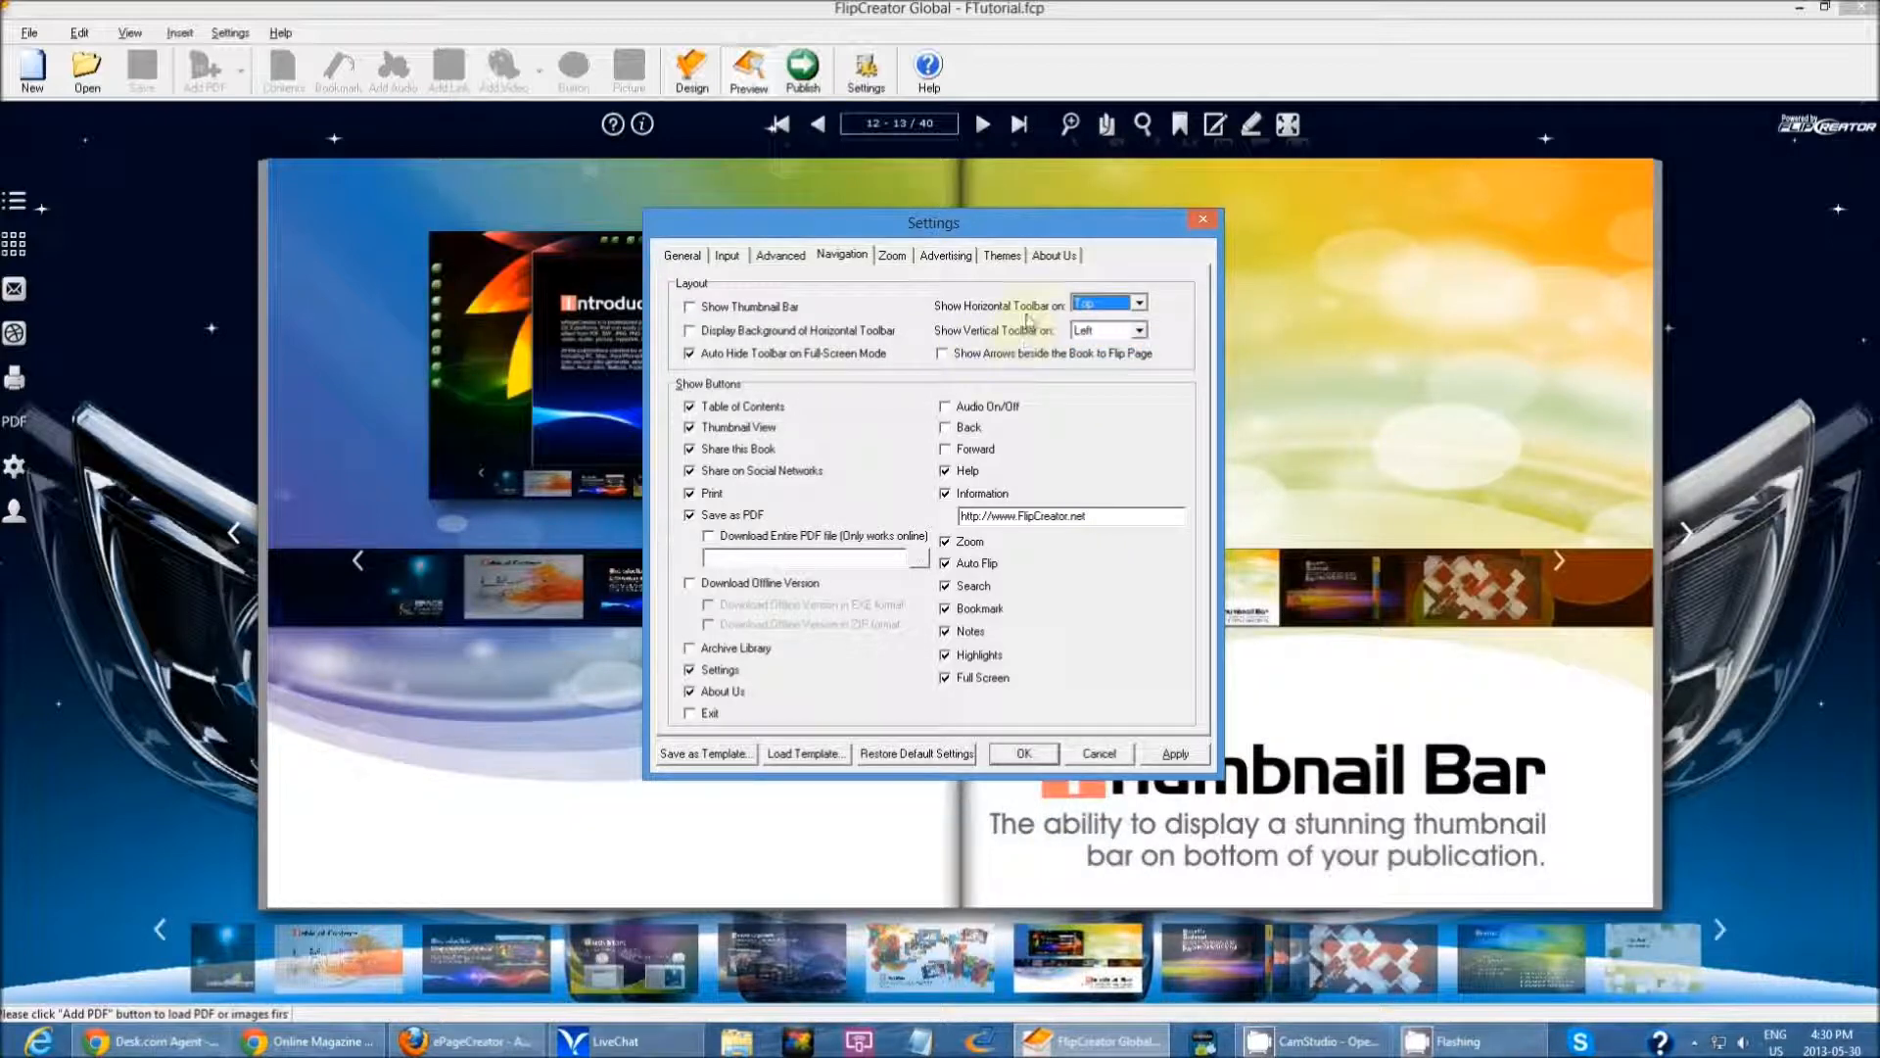
pyautogui.click(1126, 331)
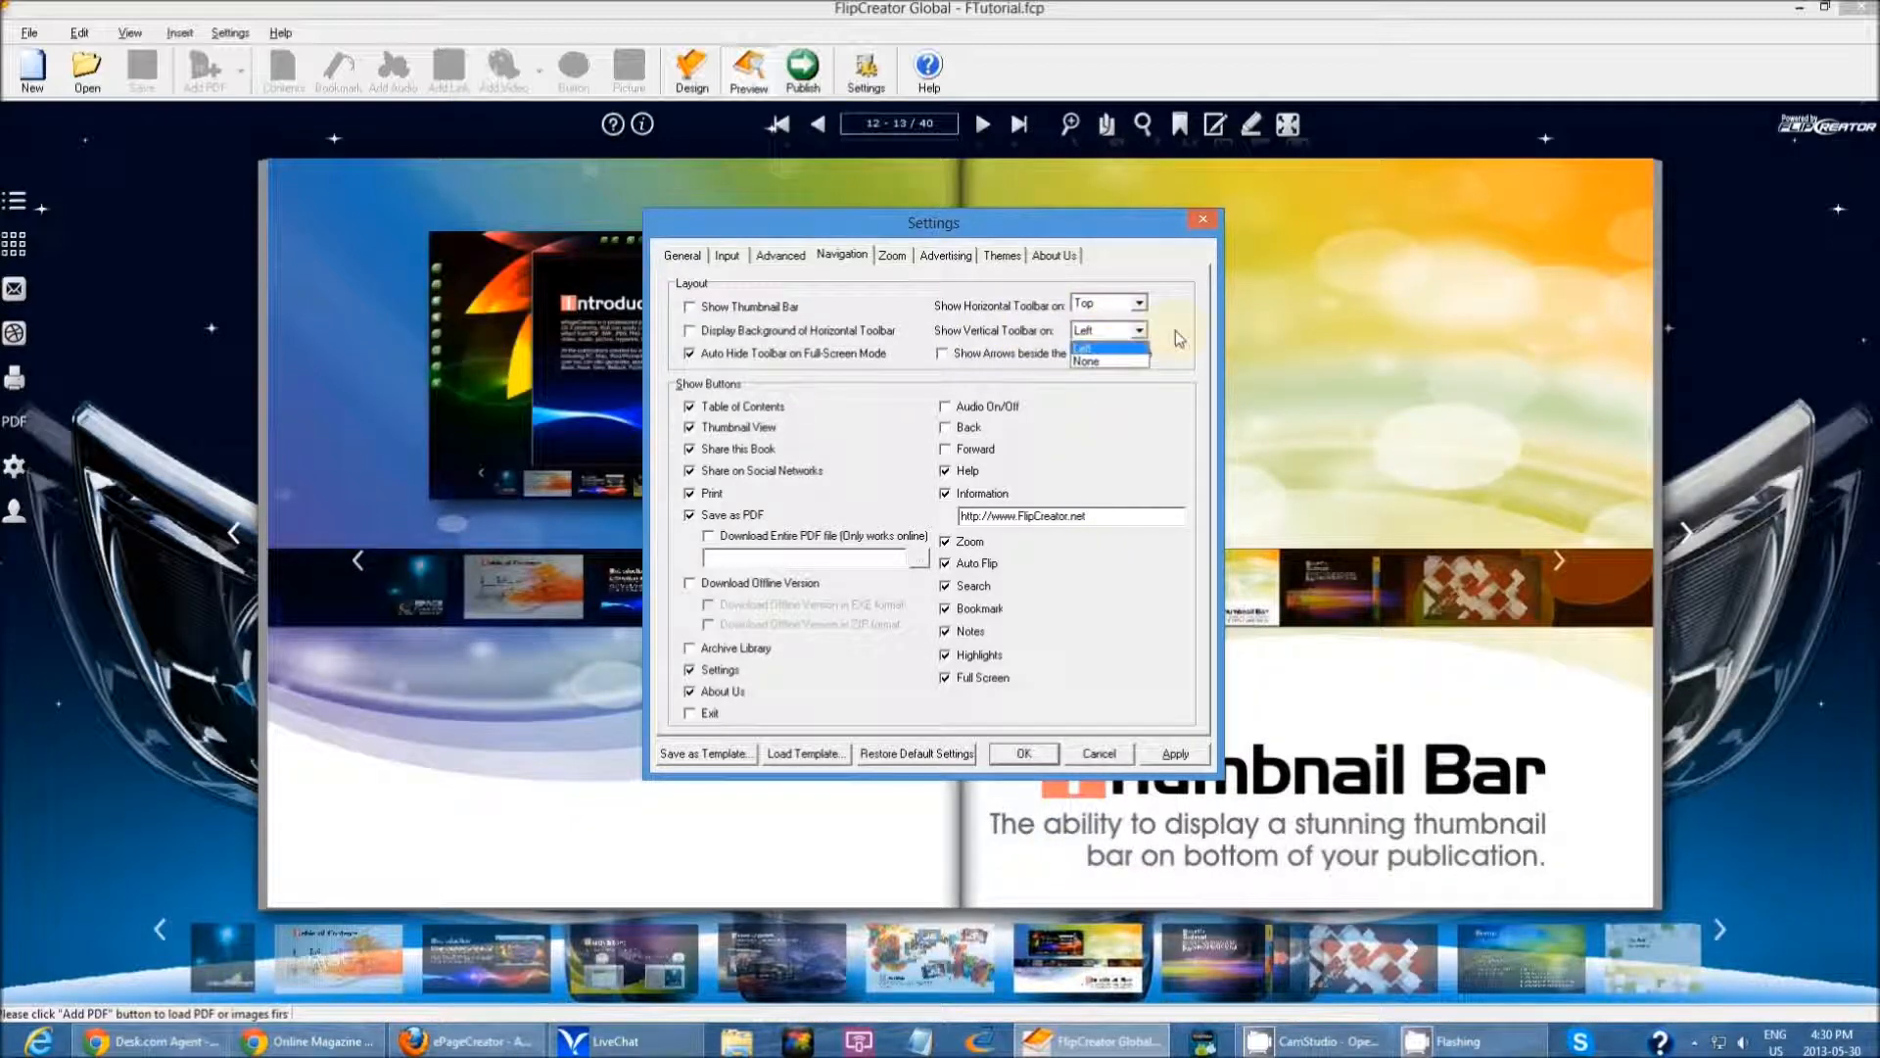
pyautogui.click(1092, 348)
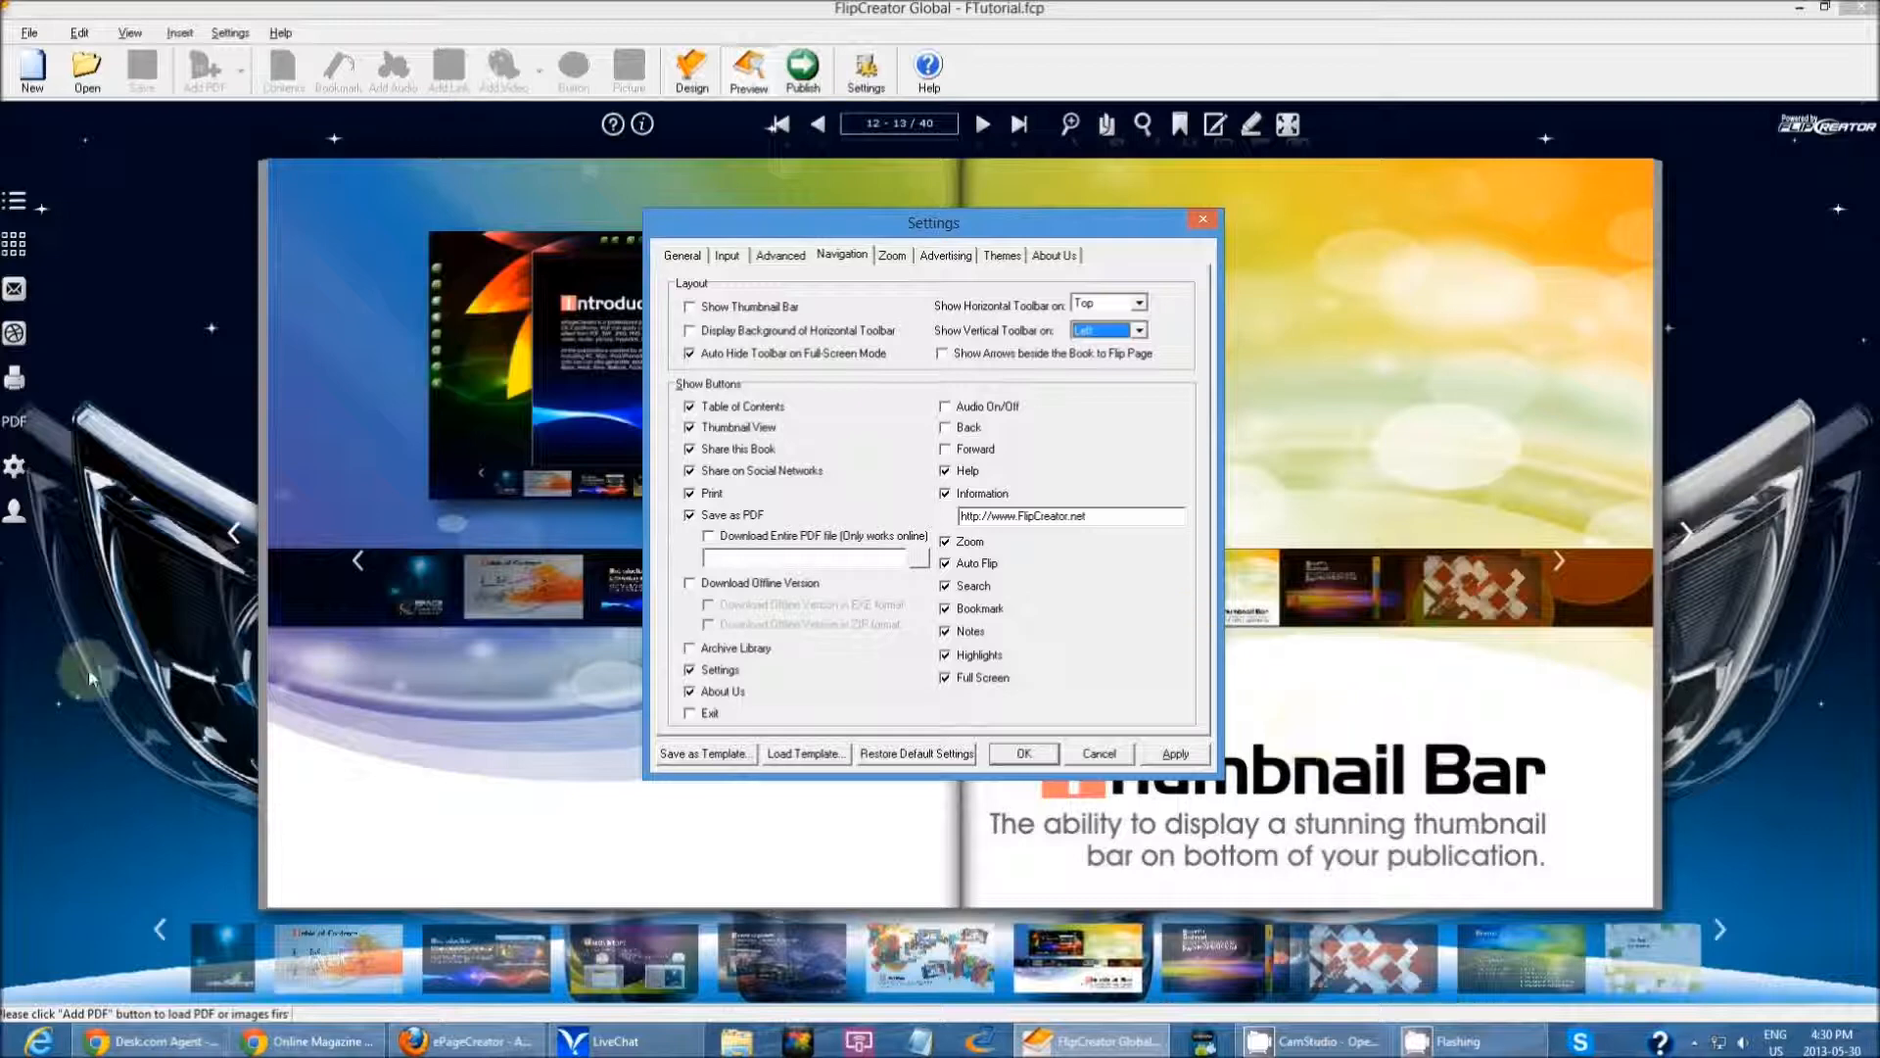
# Switch the arrows beside the book on and back off, and confirm the navigation settings.
pyautogui.click(943, 355)
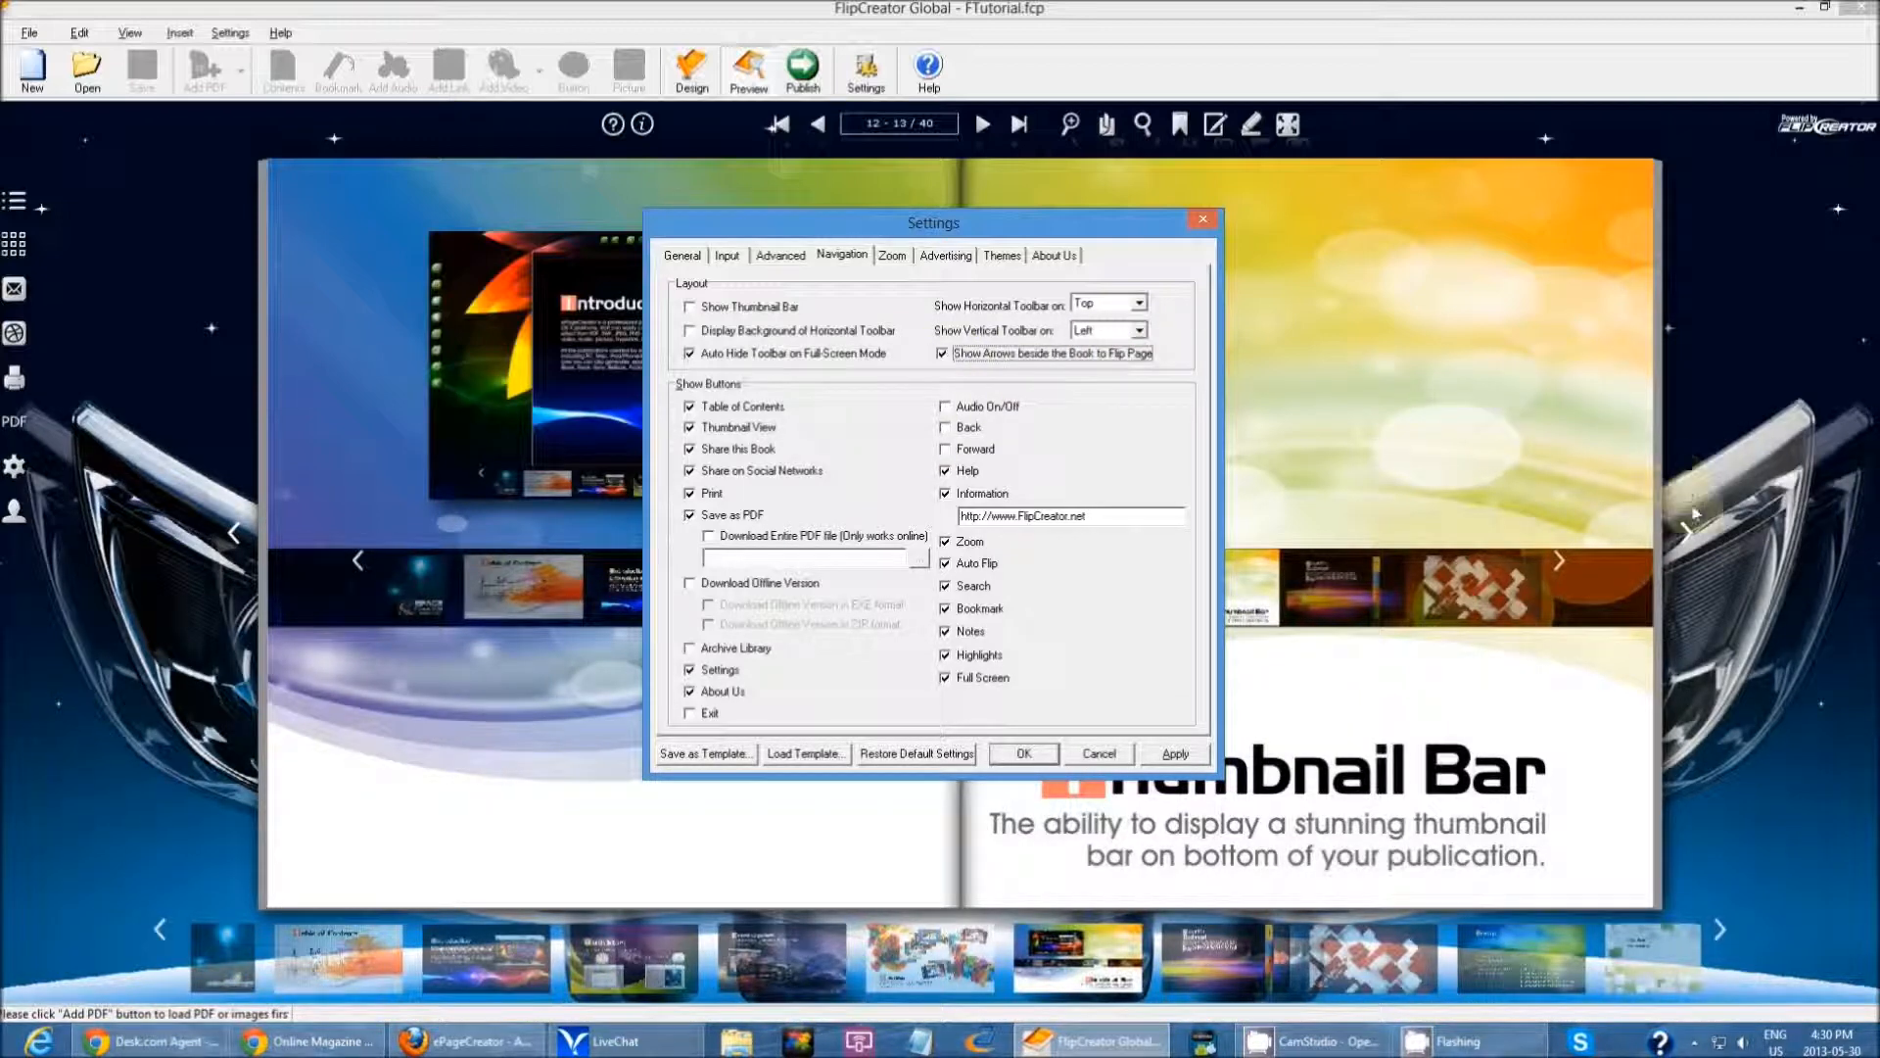
pyautogui.click(992, 359)
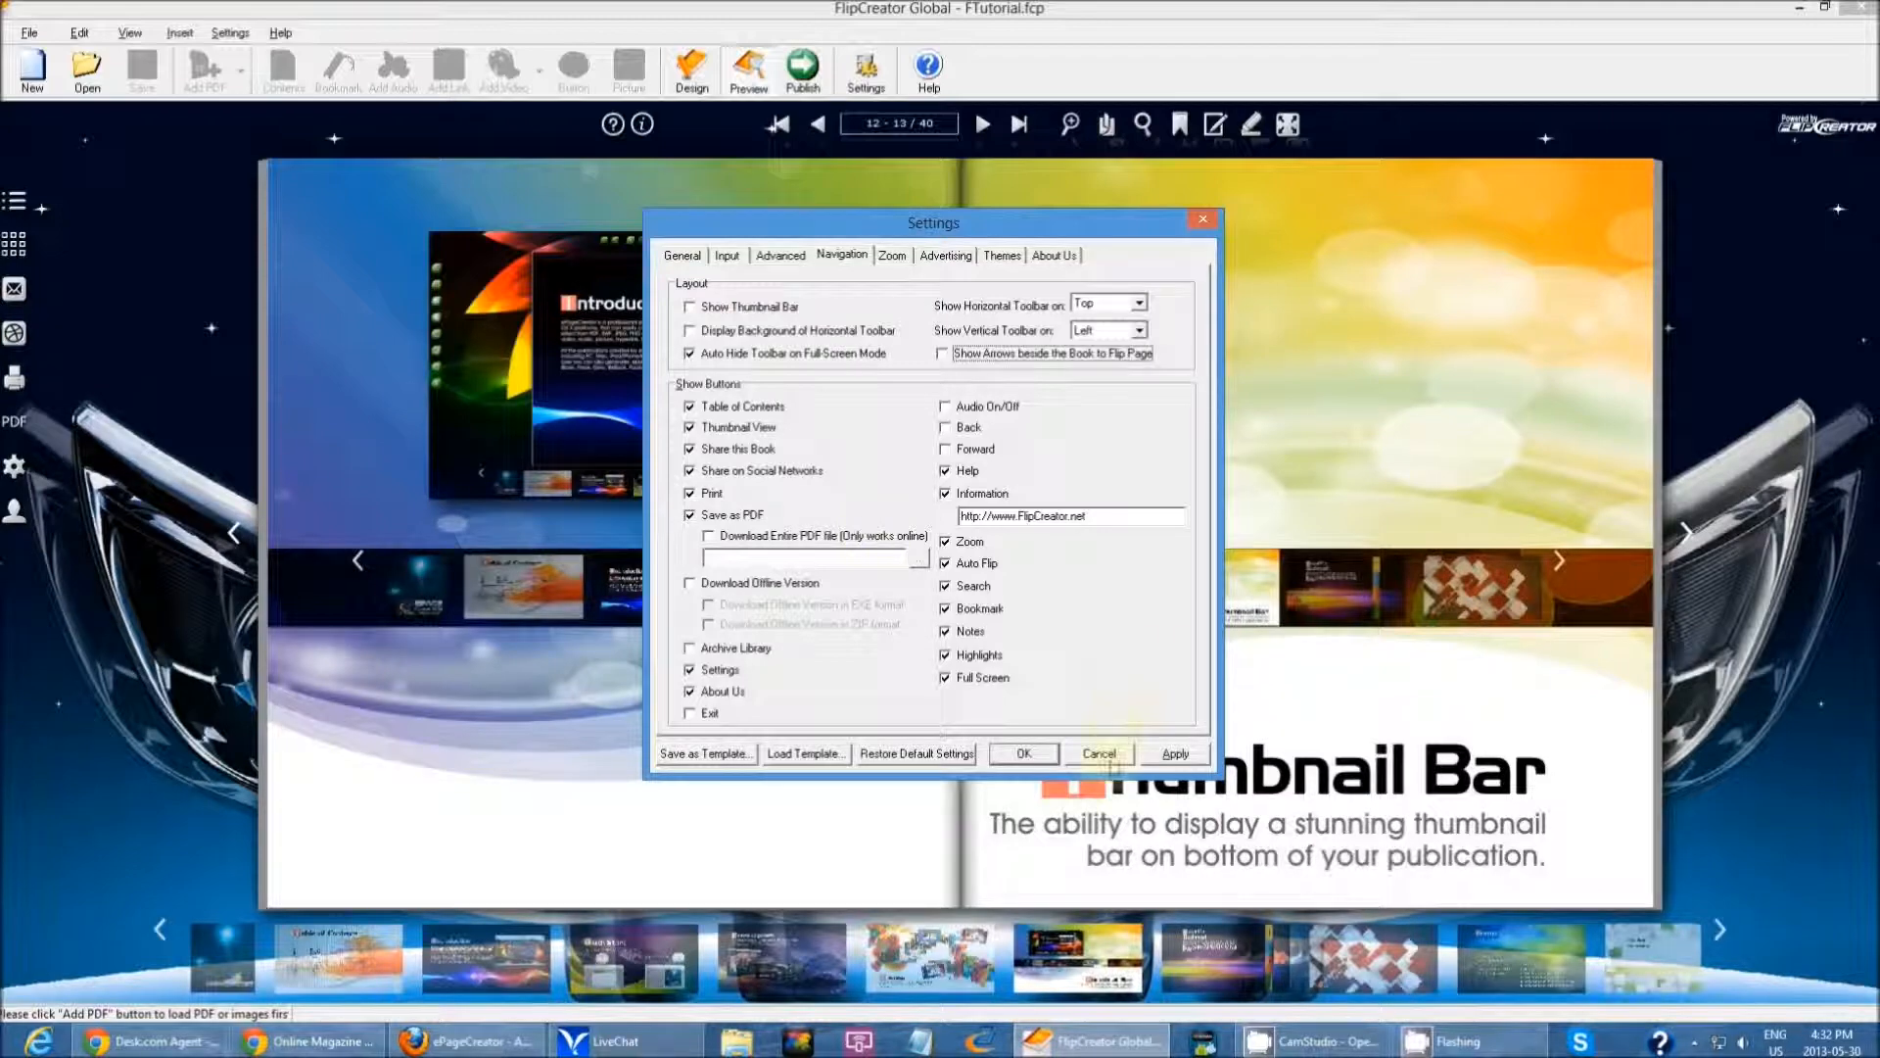
pyautogui.click(1028, 759)
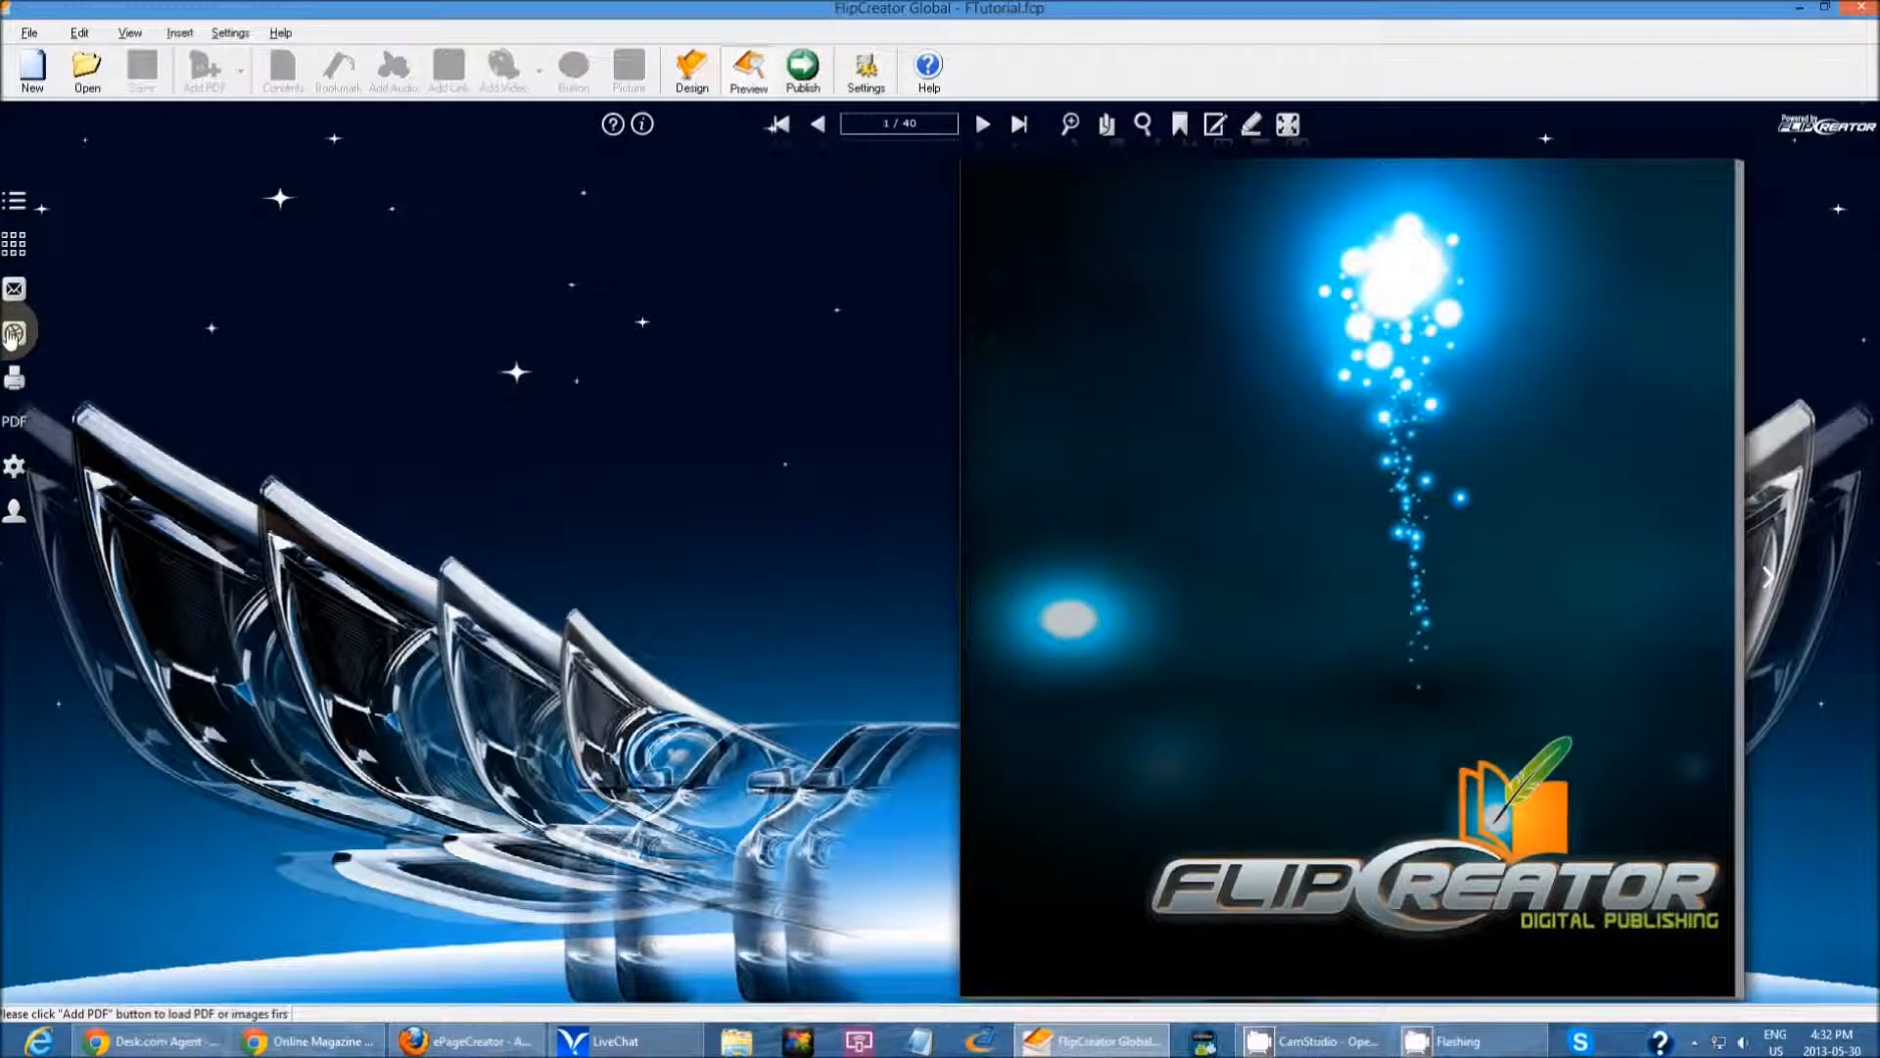
# View the sharing options in the book's Share on Social Network panel and close it.
pyautogui.click(11, 333)
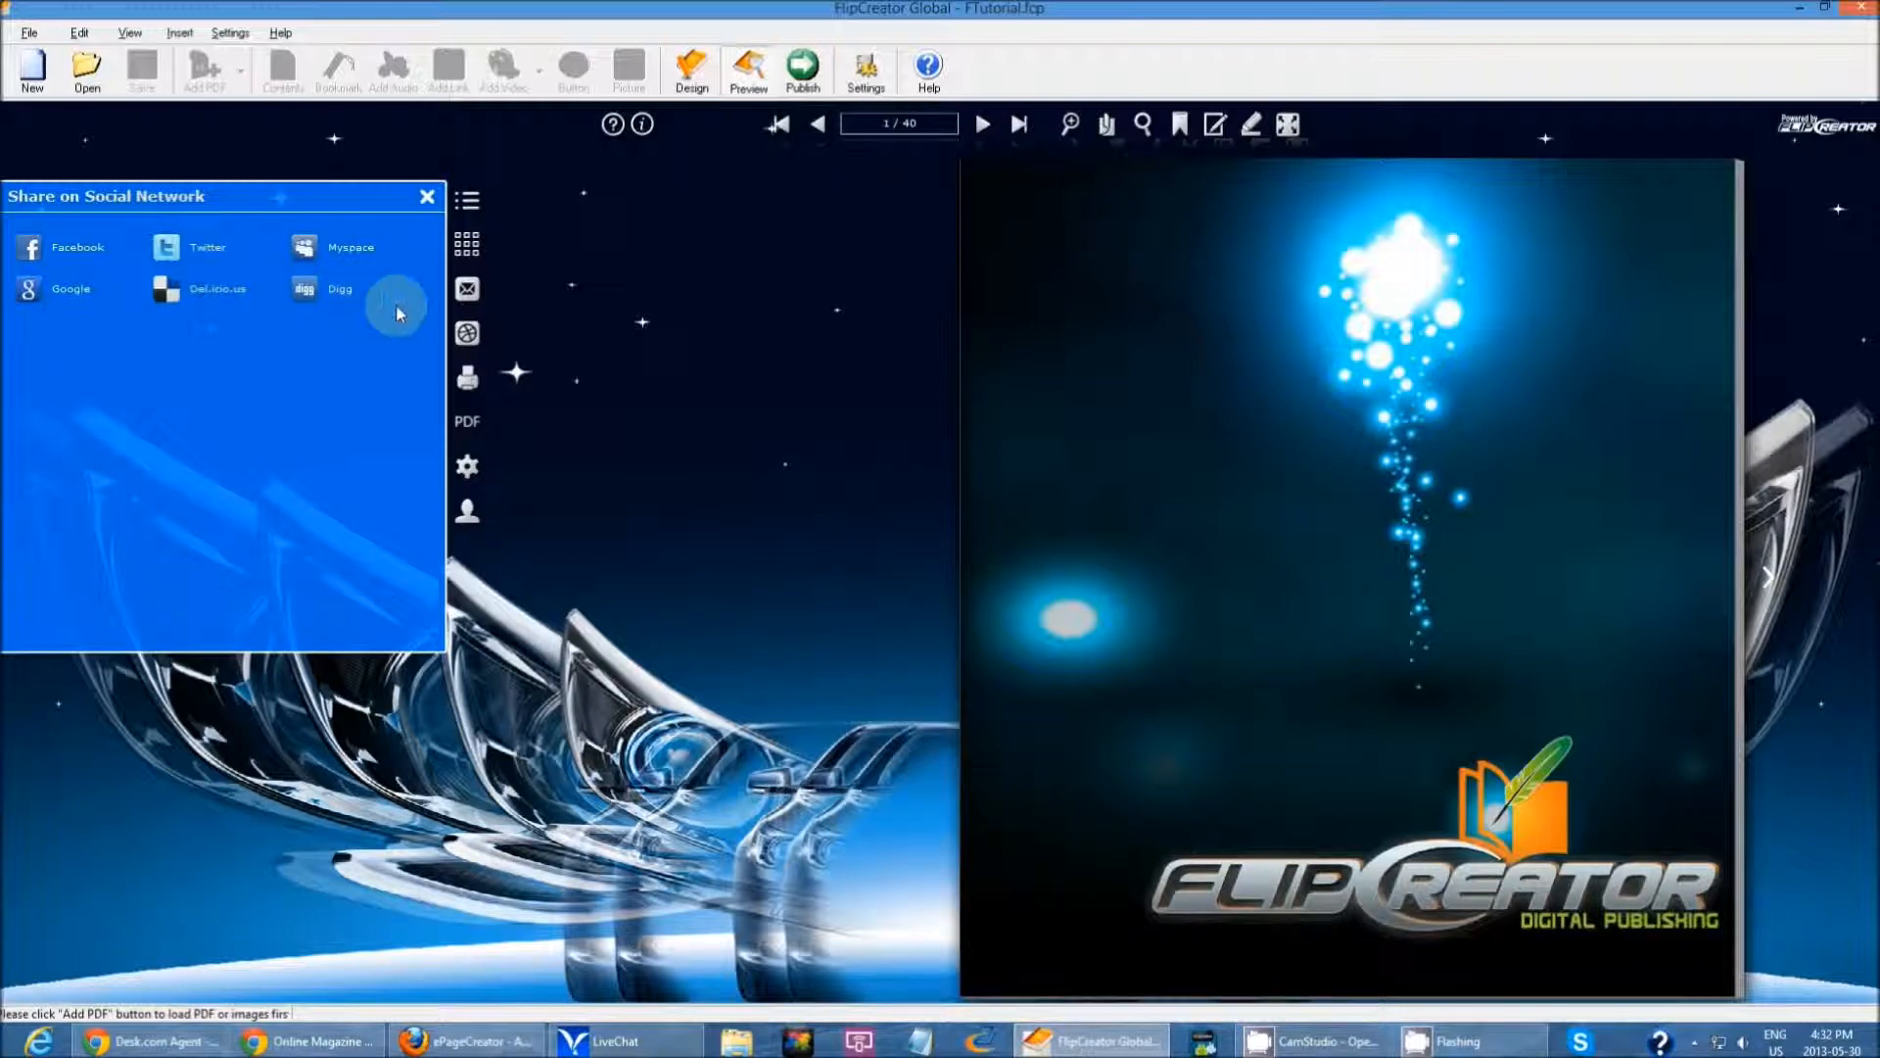
pyautogui.click(428, 200)
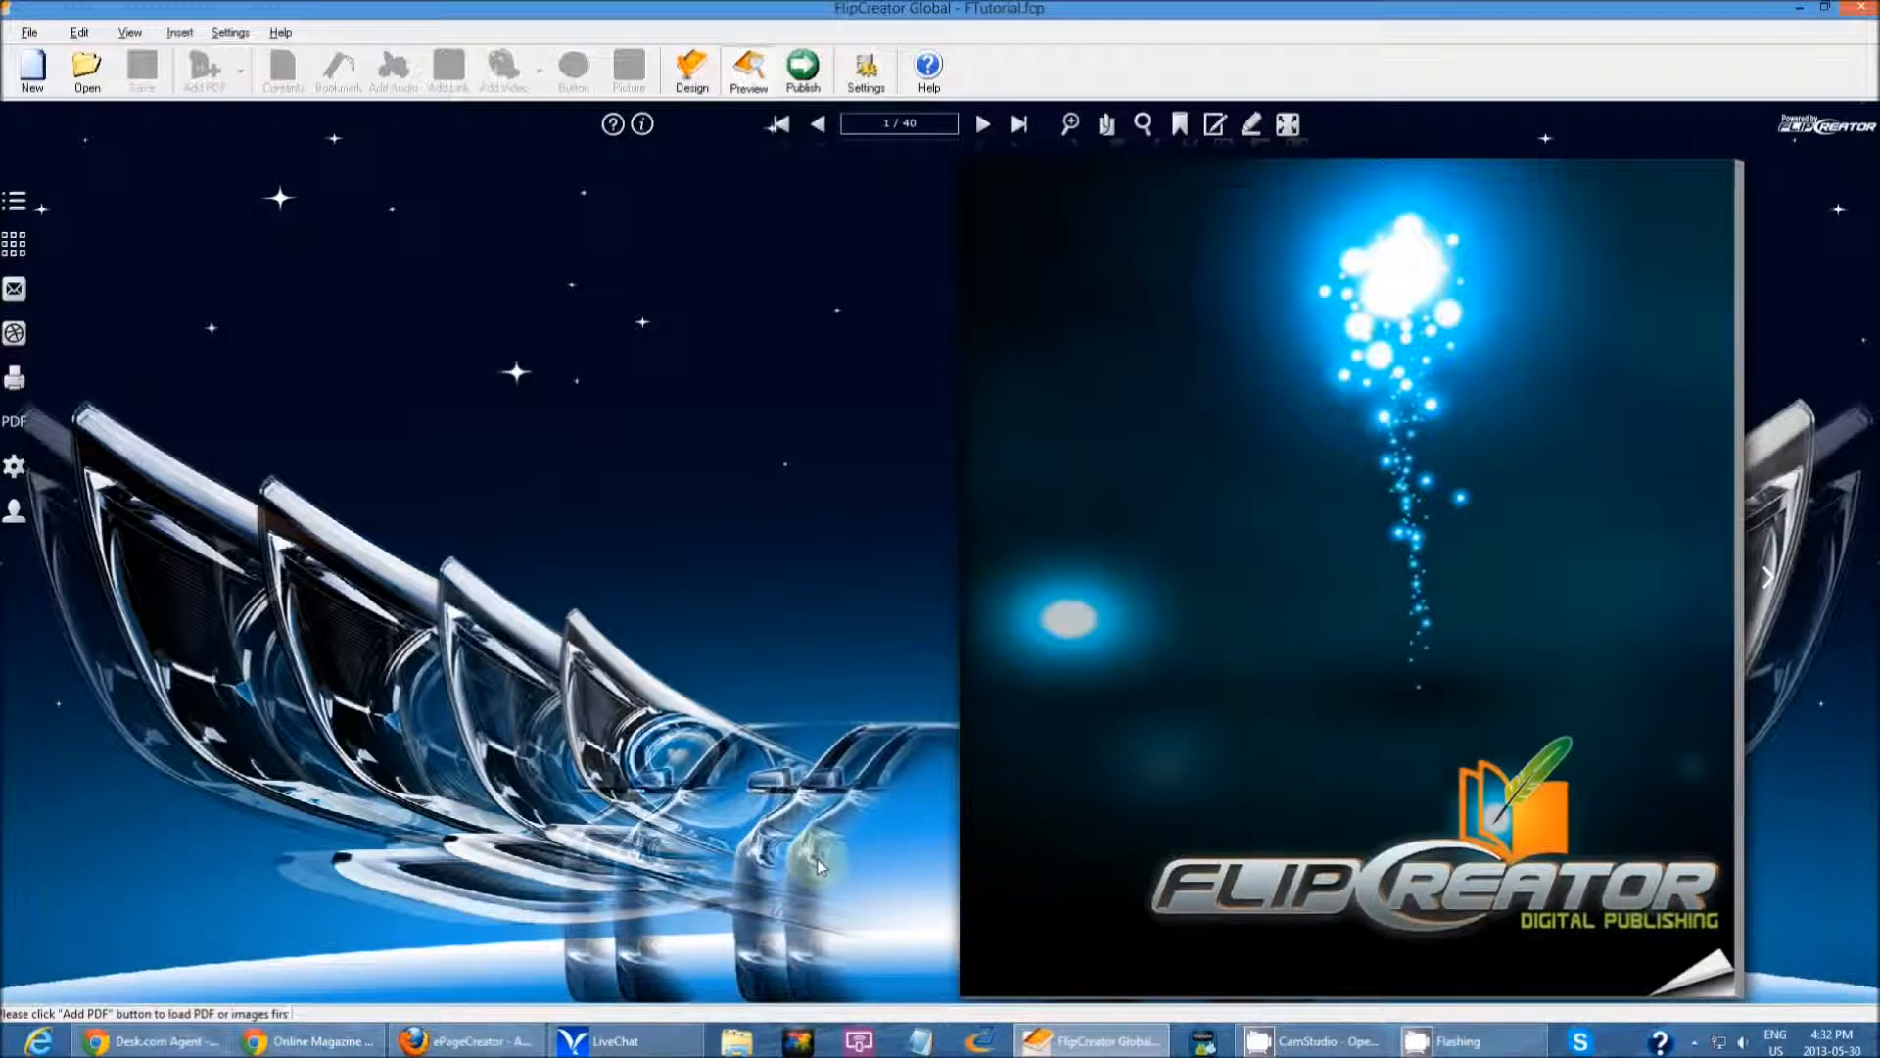
# Review the Print button option in the Navigation settings without changes, and view the book's Print panel on the cover page.
pyautogui.click(850, 85)
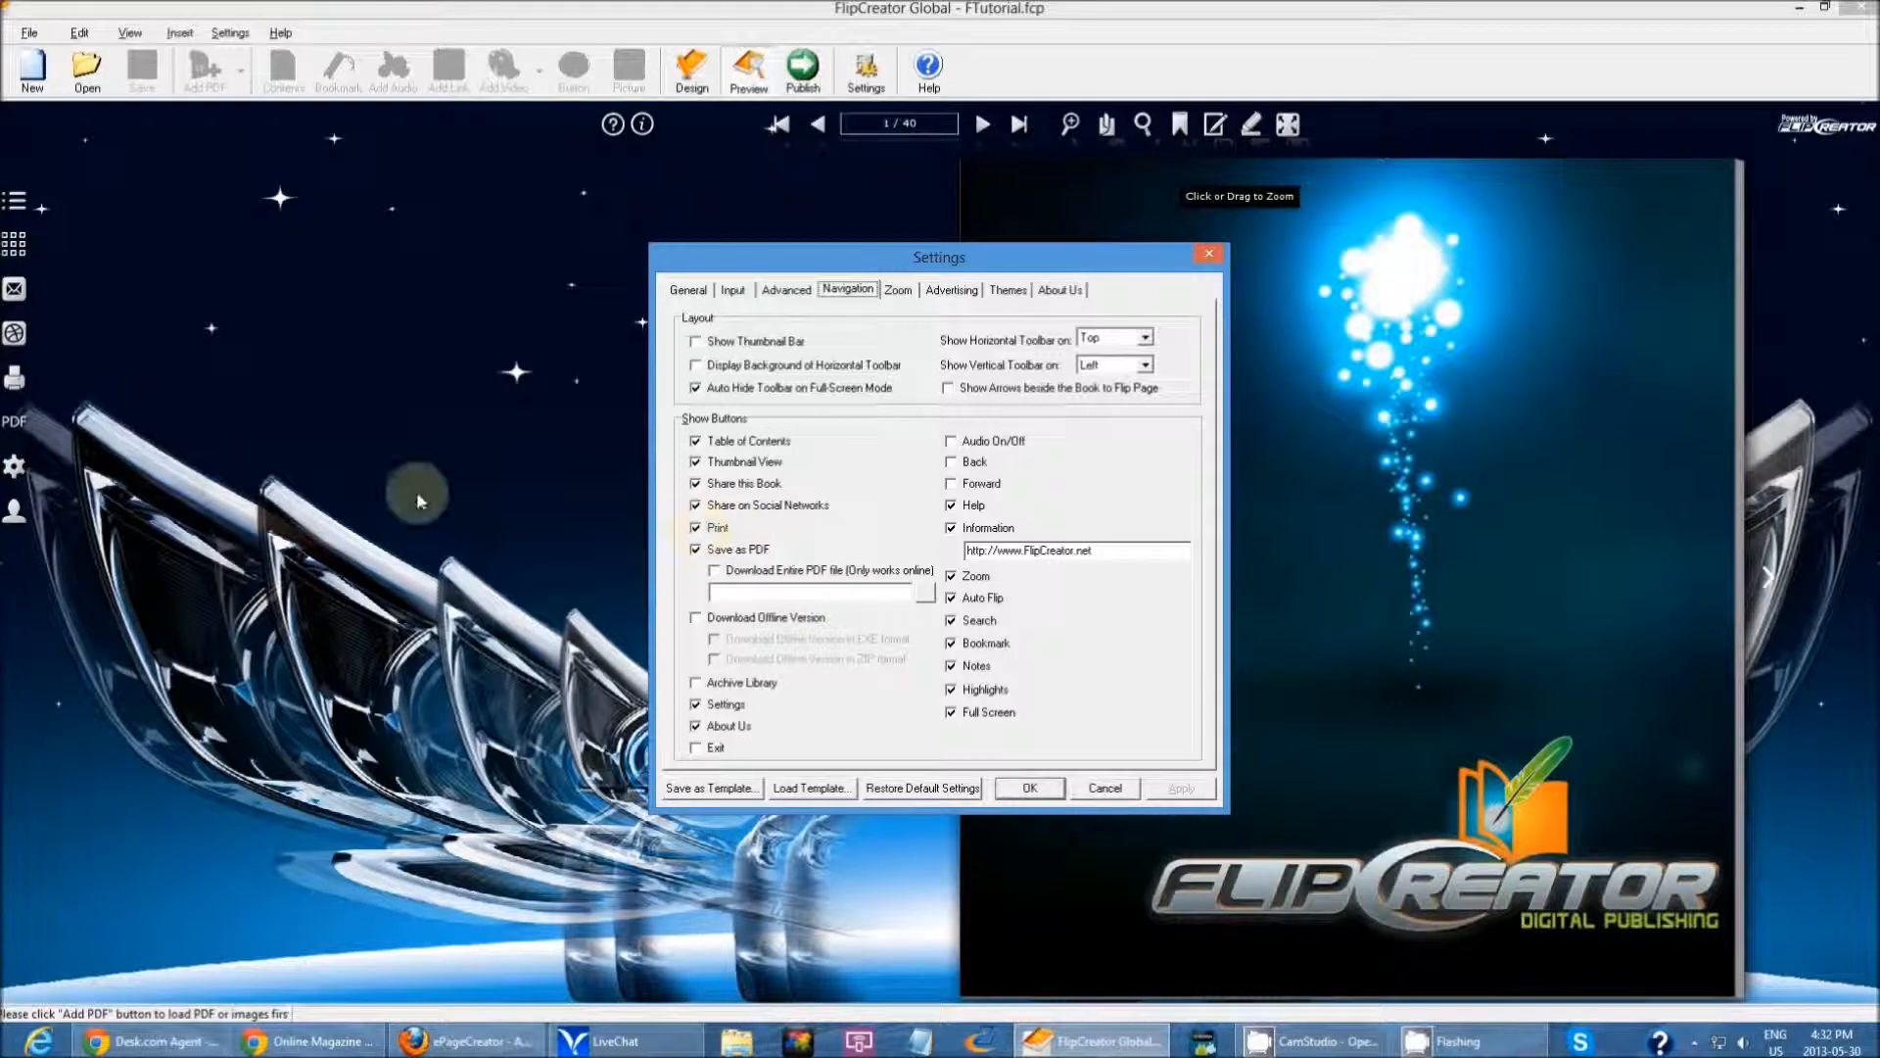
pyautogui.click(1104, 787)
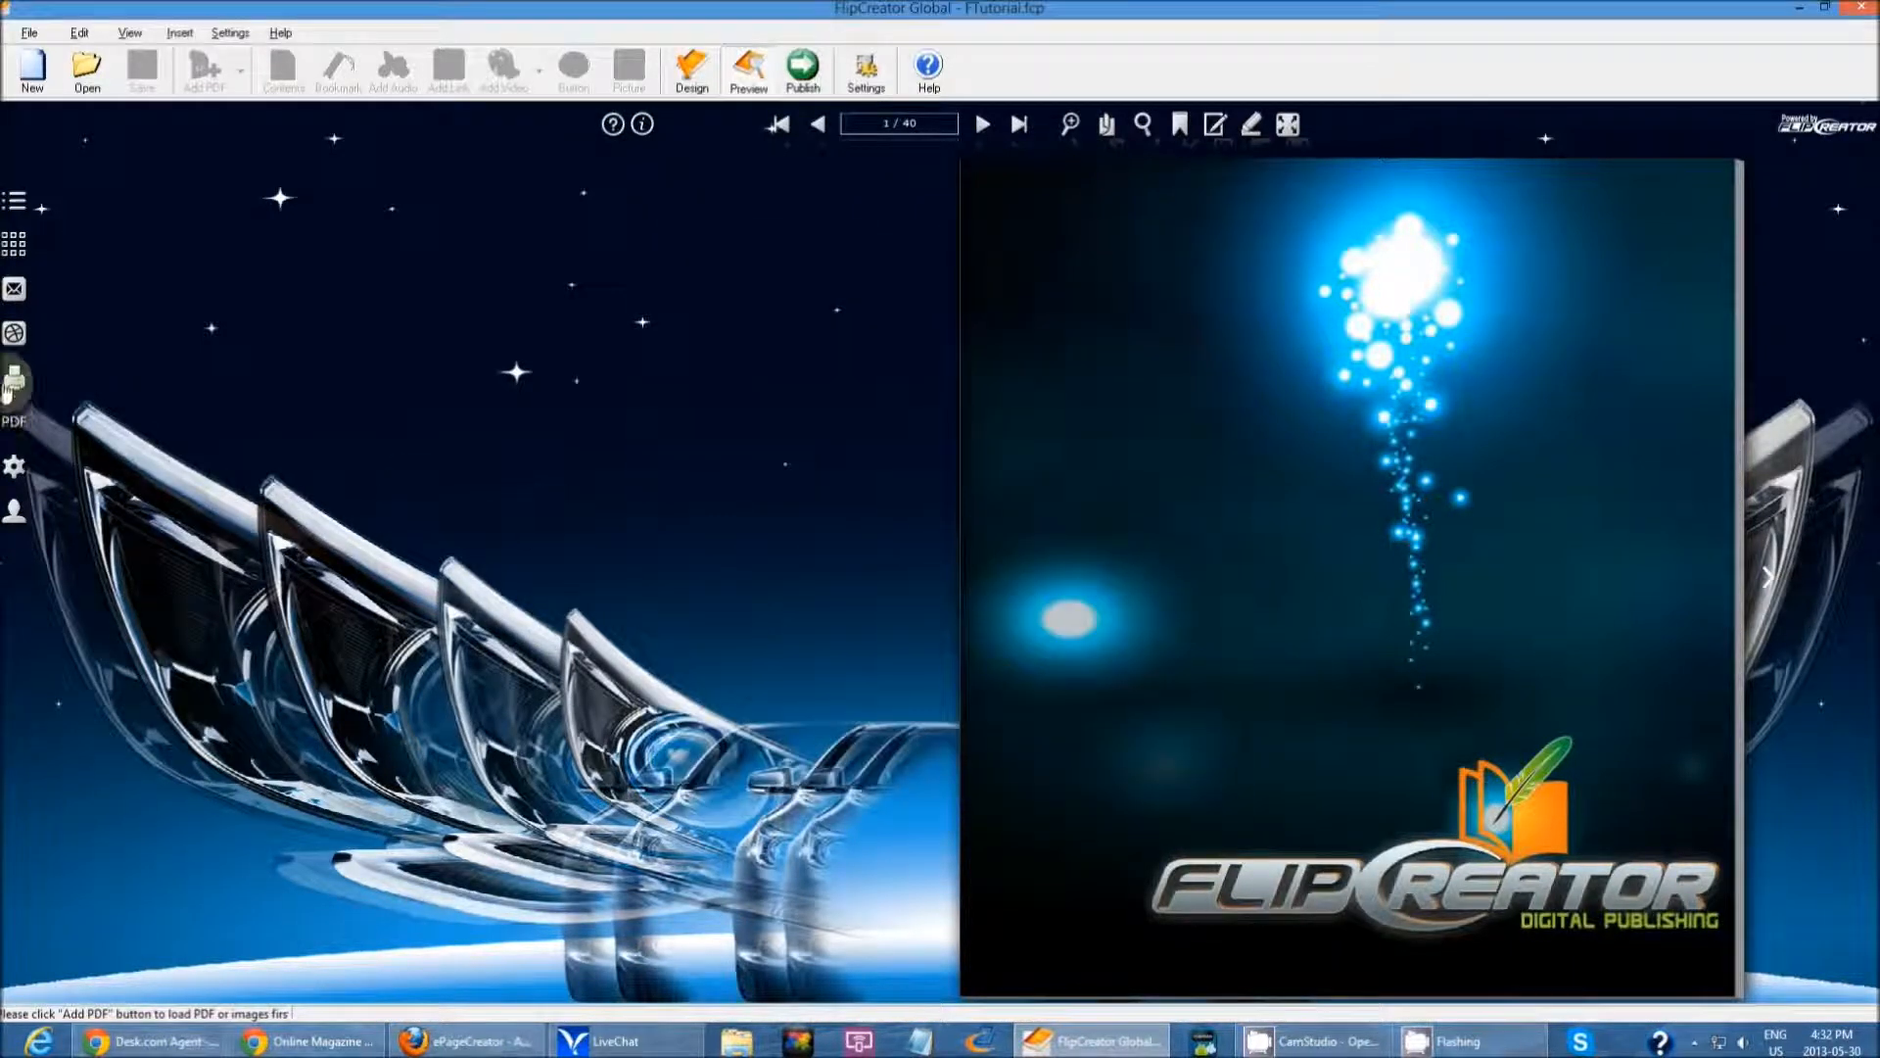
pyautogui.click(14, 378)
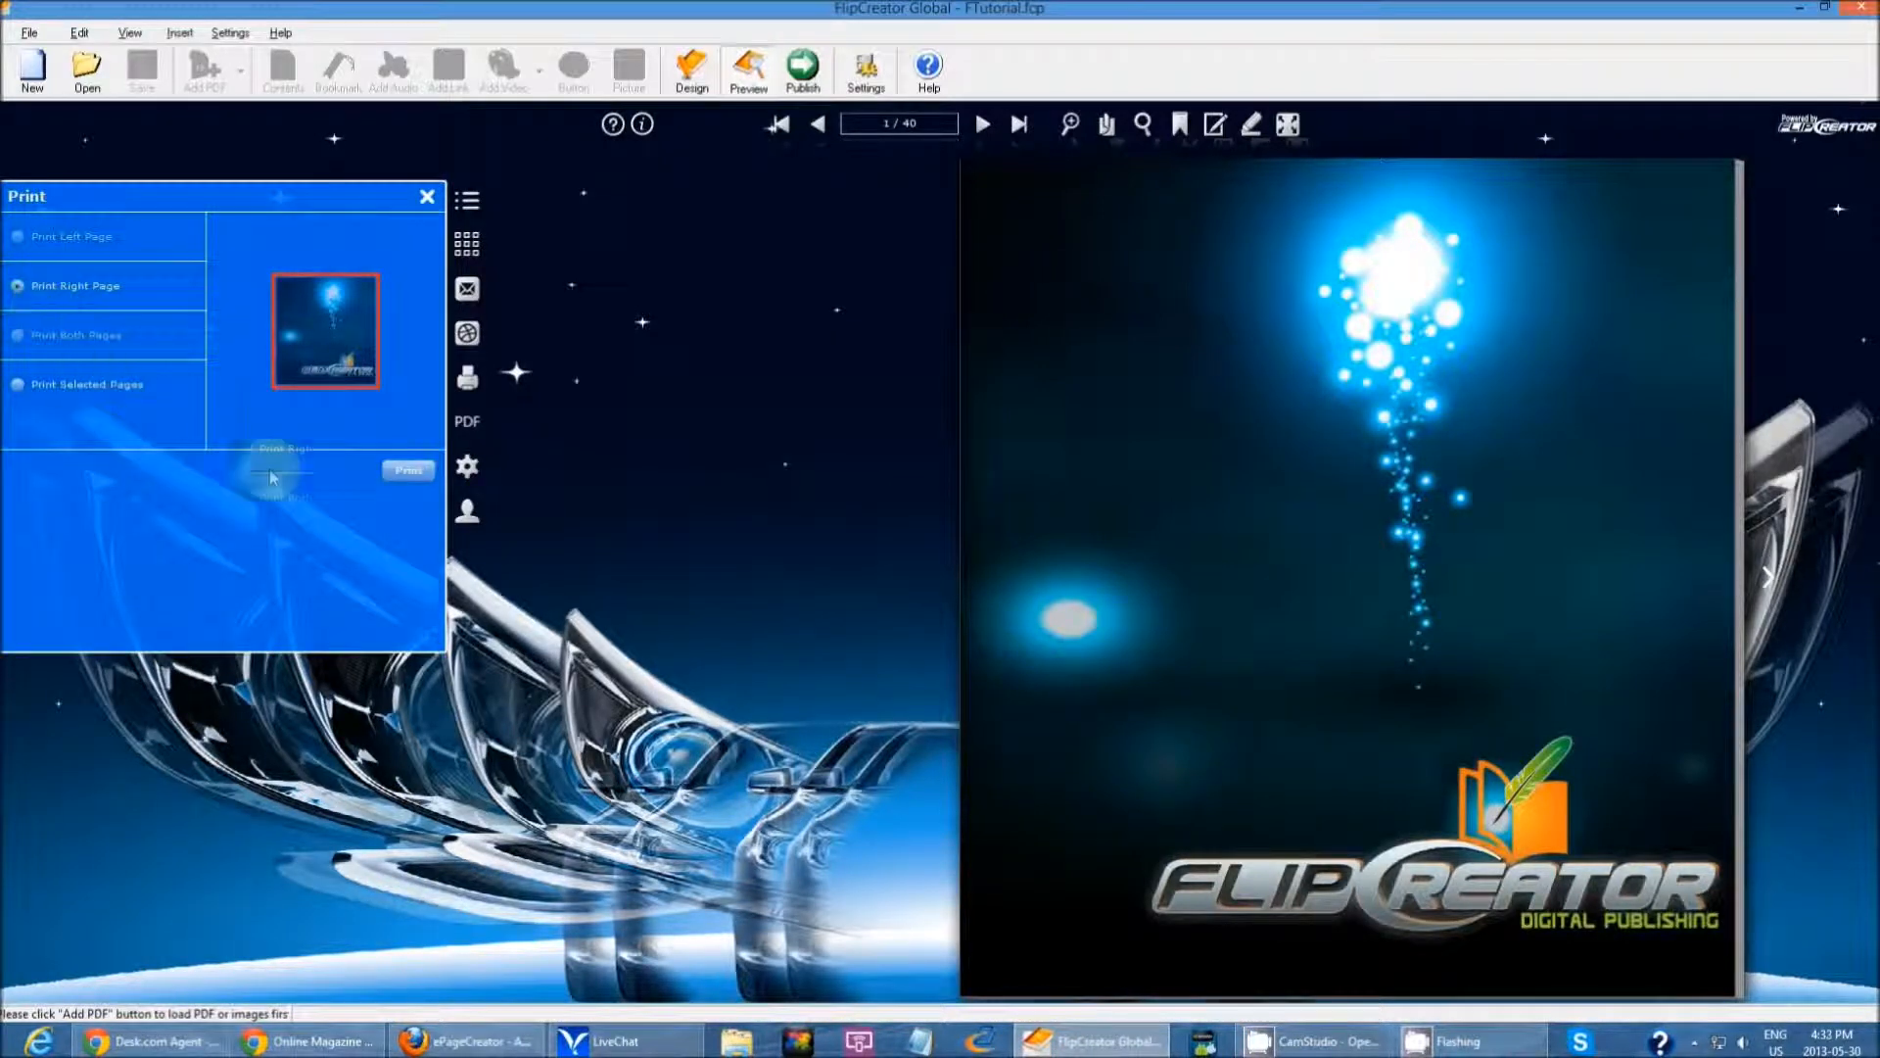
pyautogui.click(425, 200)
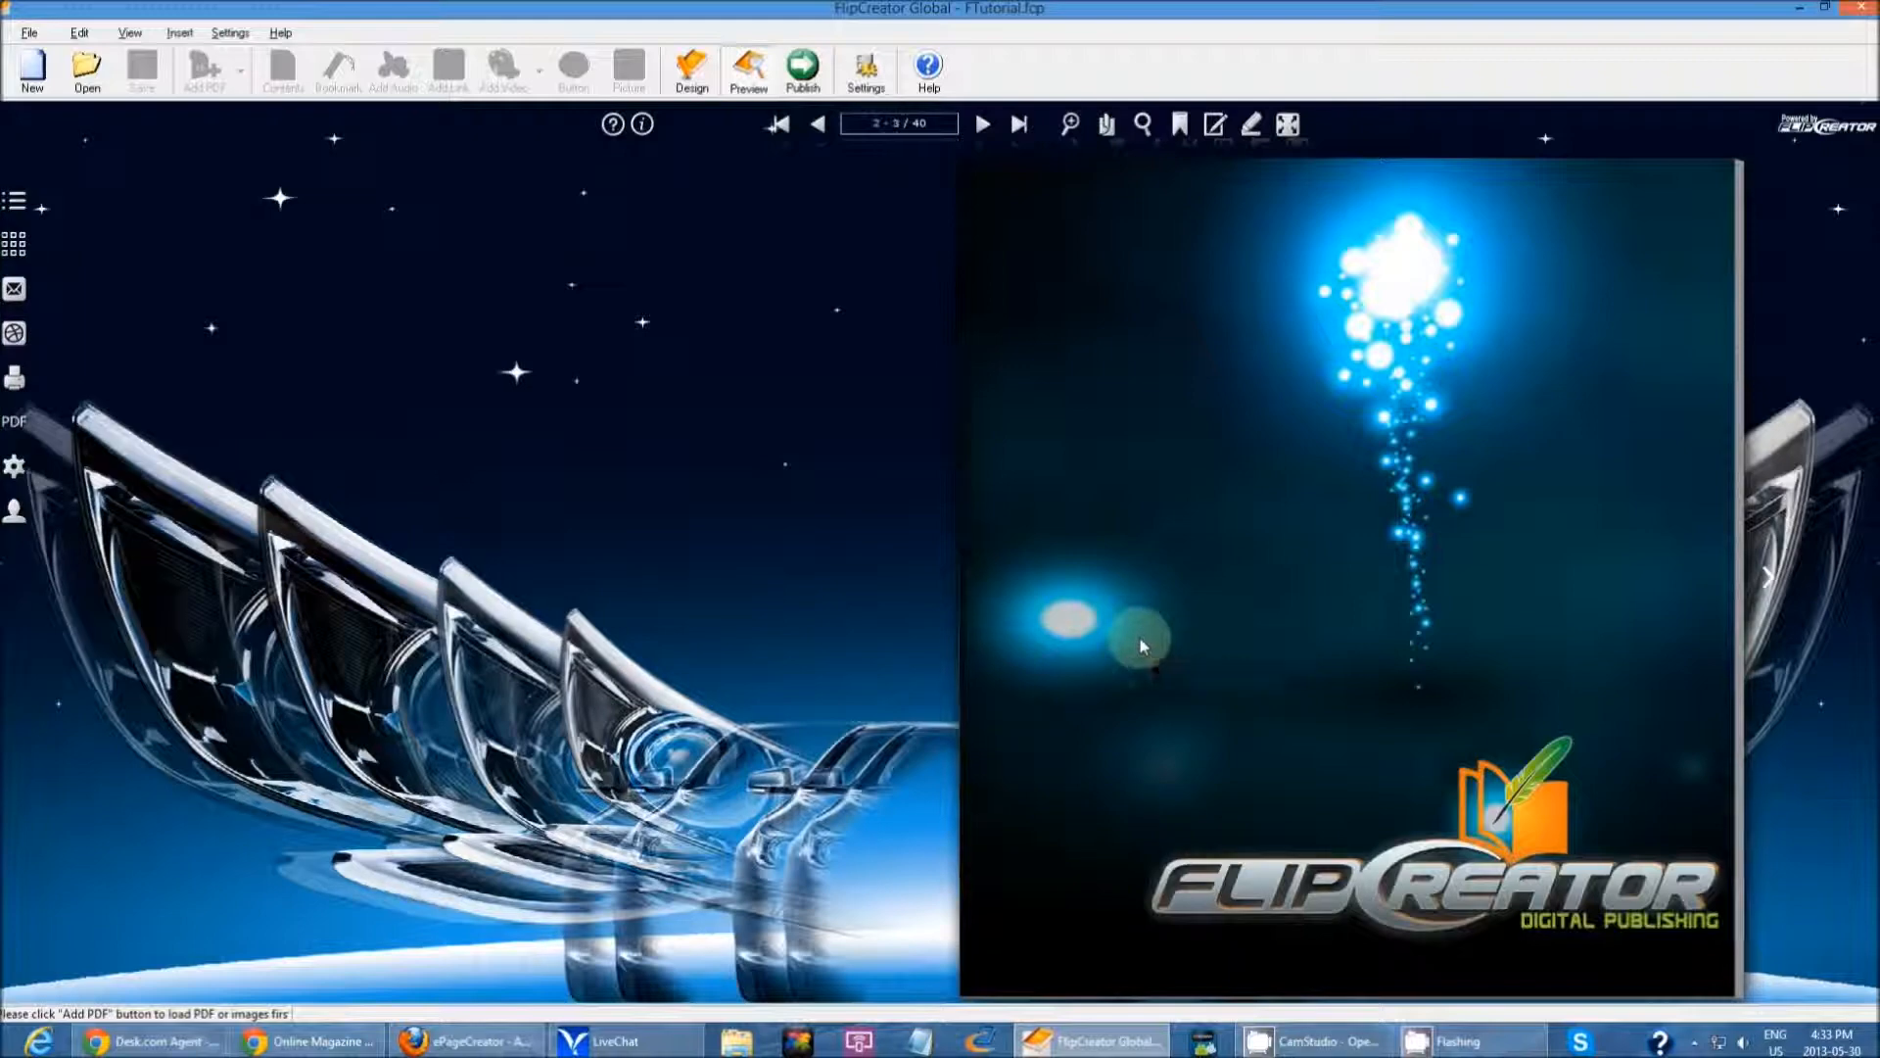
# Flip to pages 4-5 and preview the Print Right Page and Print Both Pages options without printing.
pyautogui.click(1133, 637)
pyautogui.click(1140, 629)
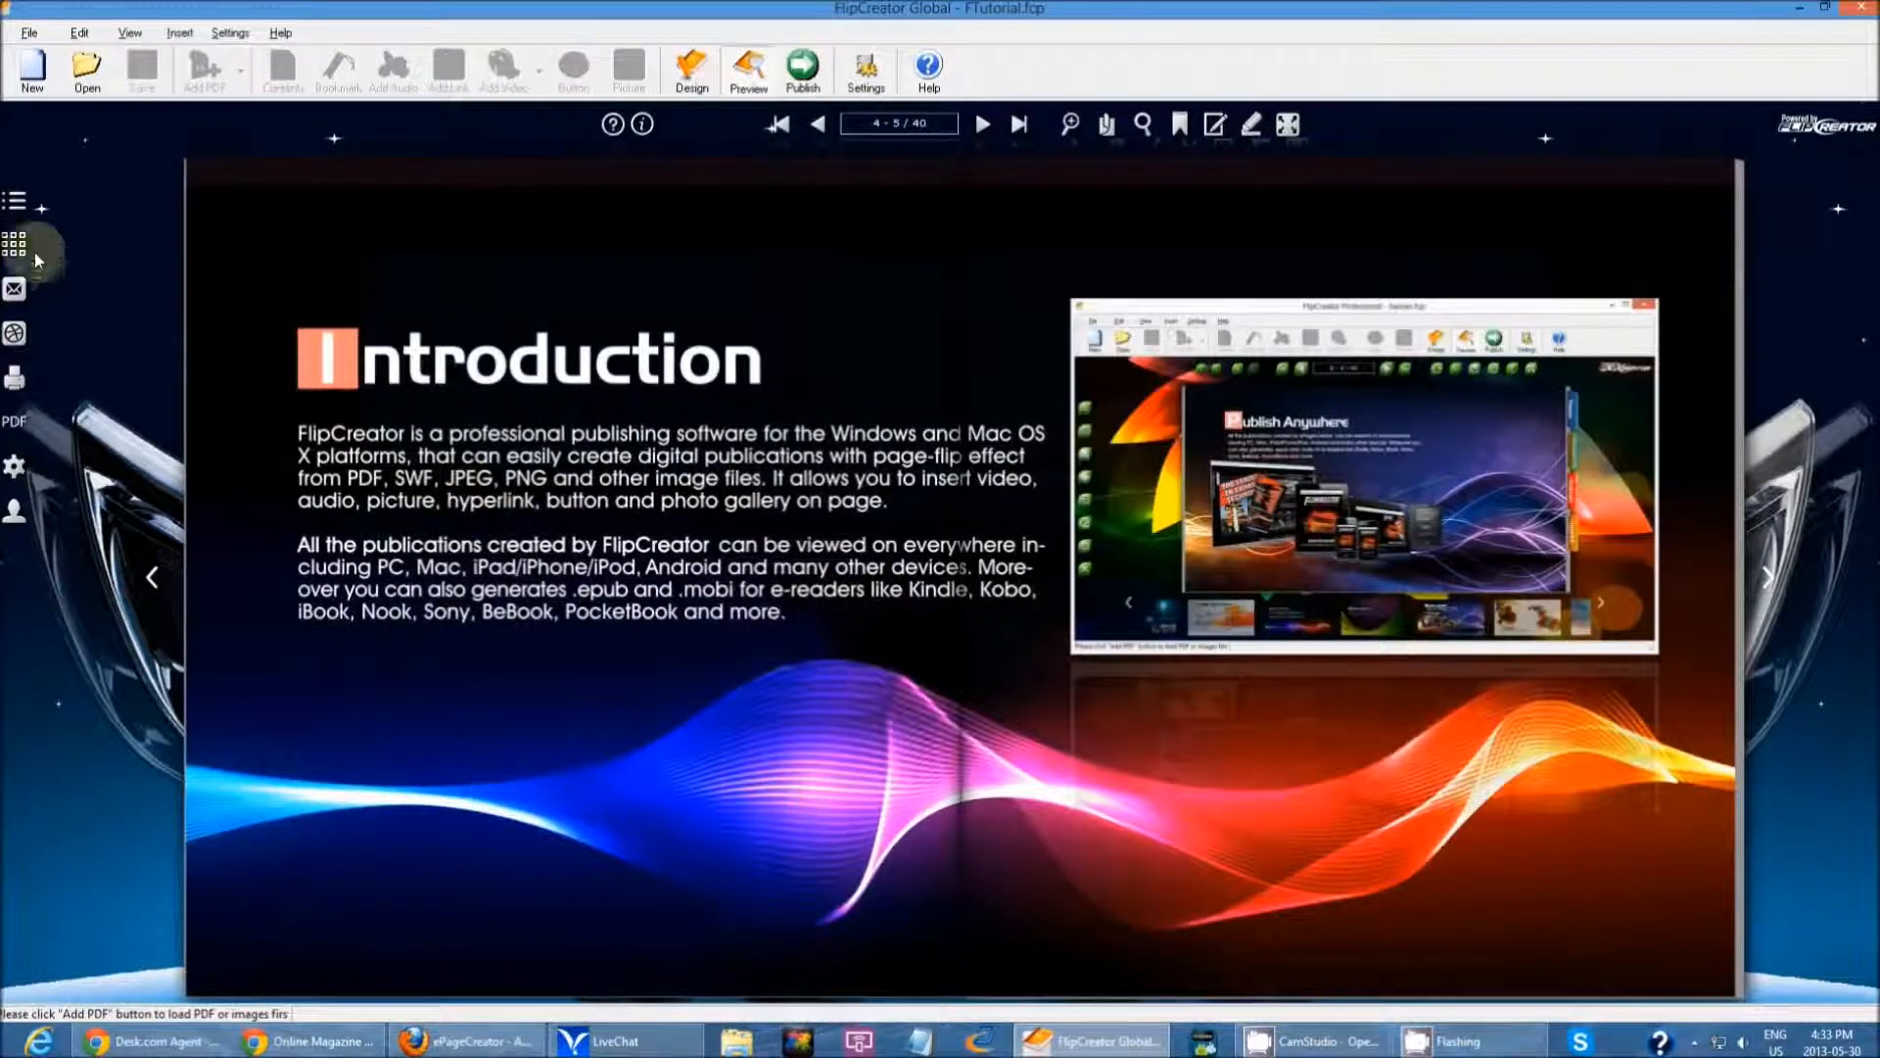
pyautogui.click(15, 377)
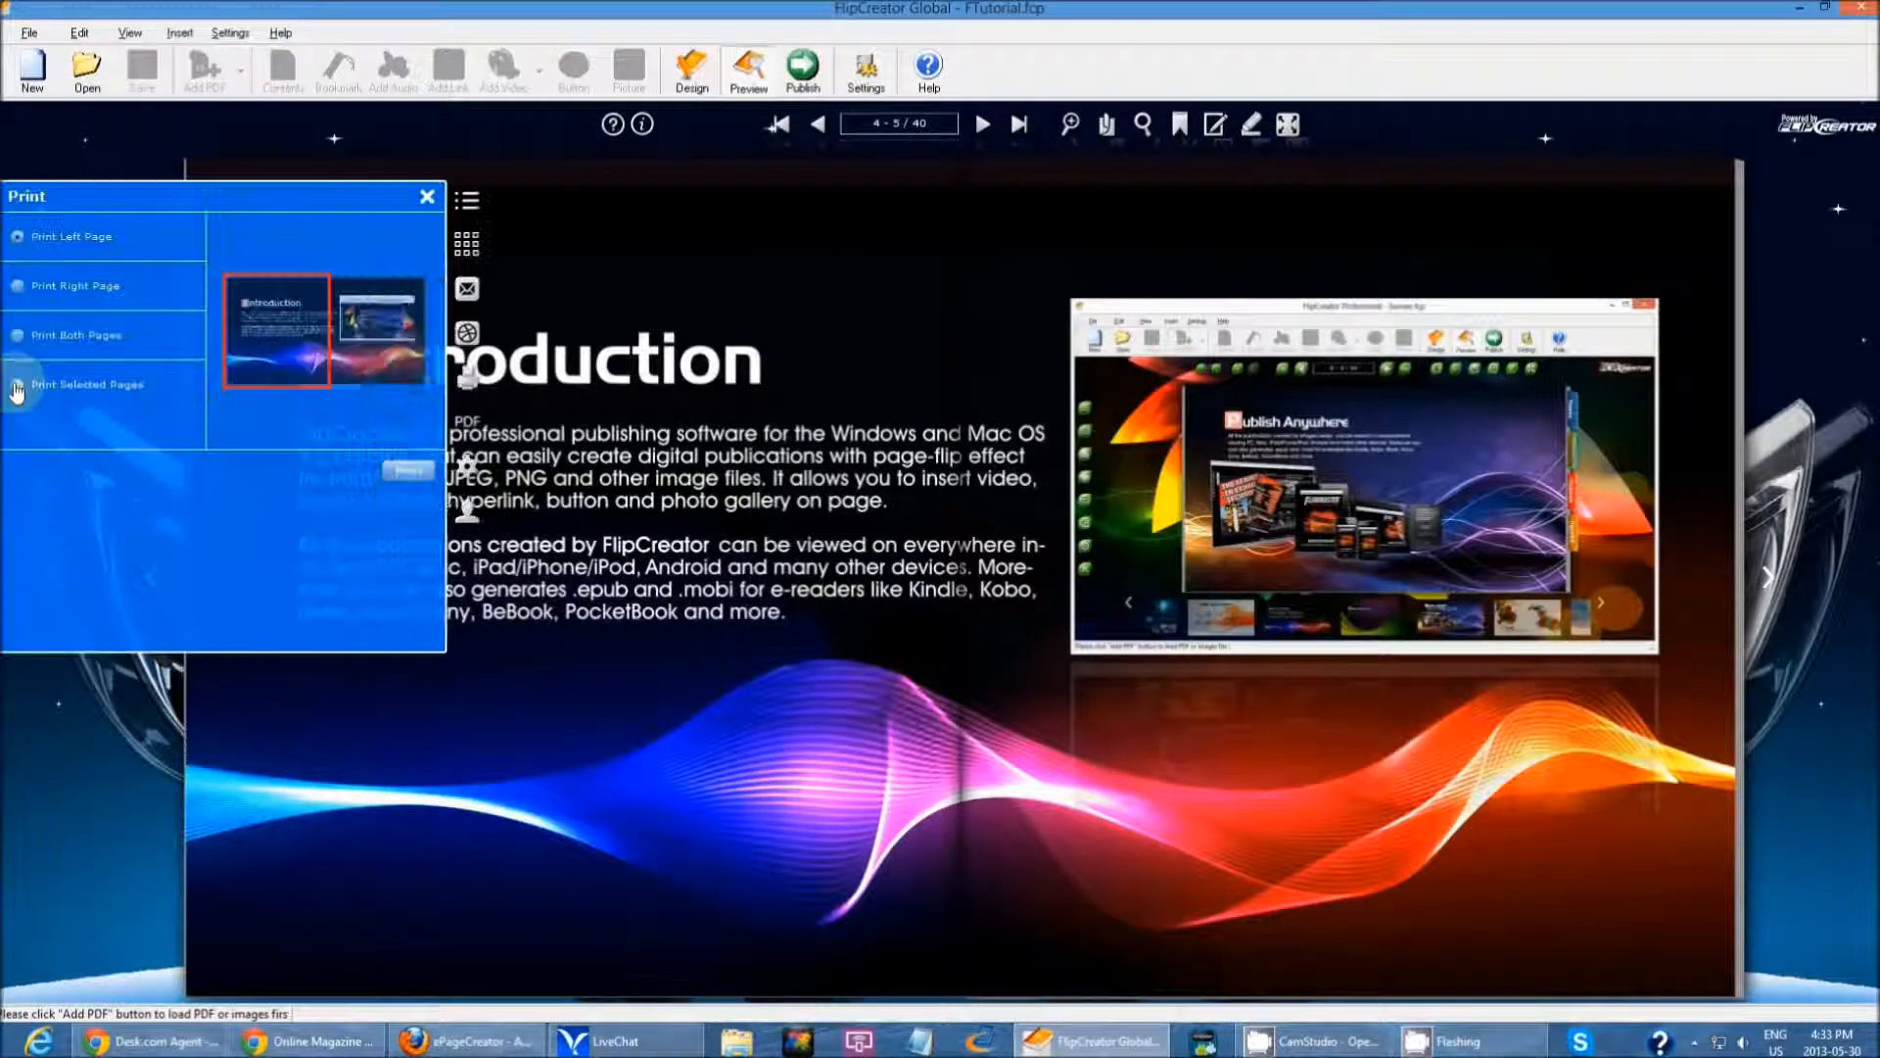
pyautogui.click(34, 291)
pyautogui.click(56, 327)
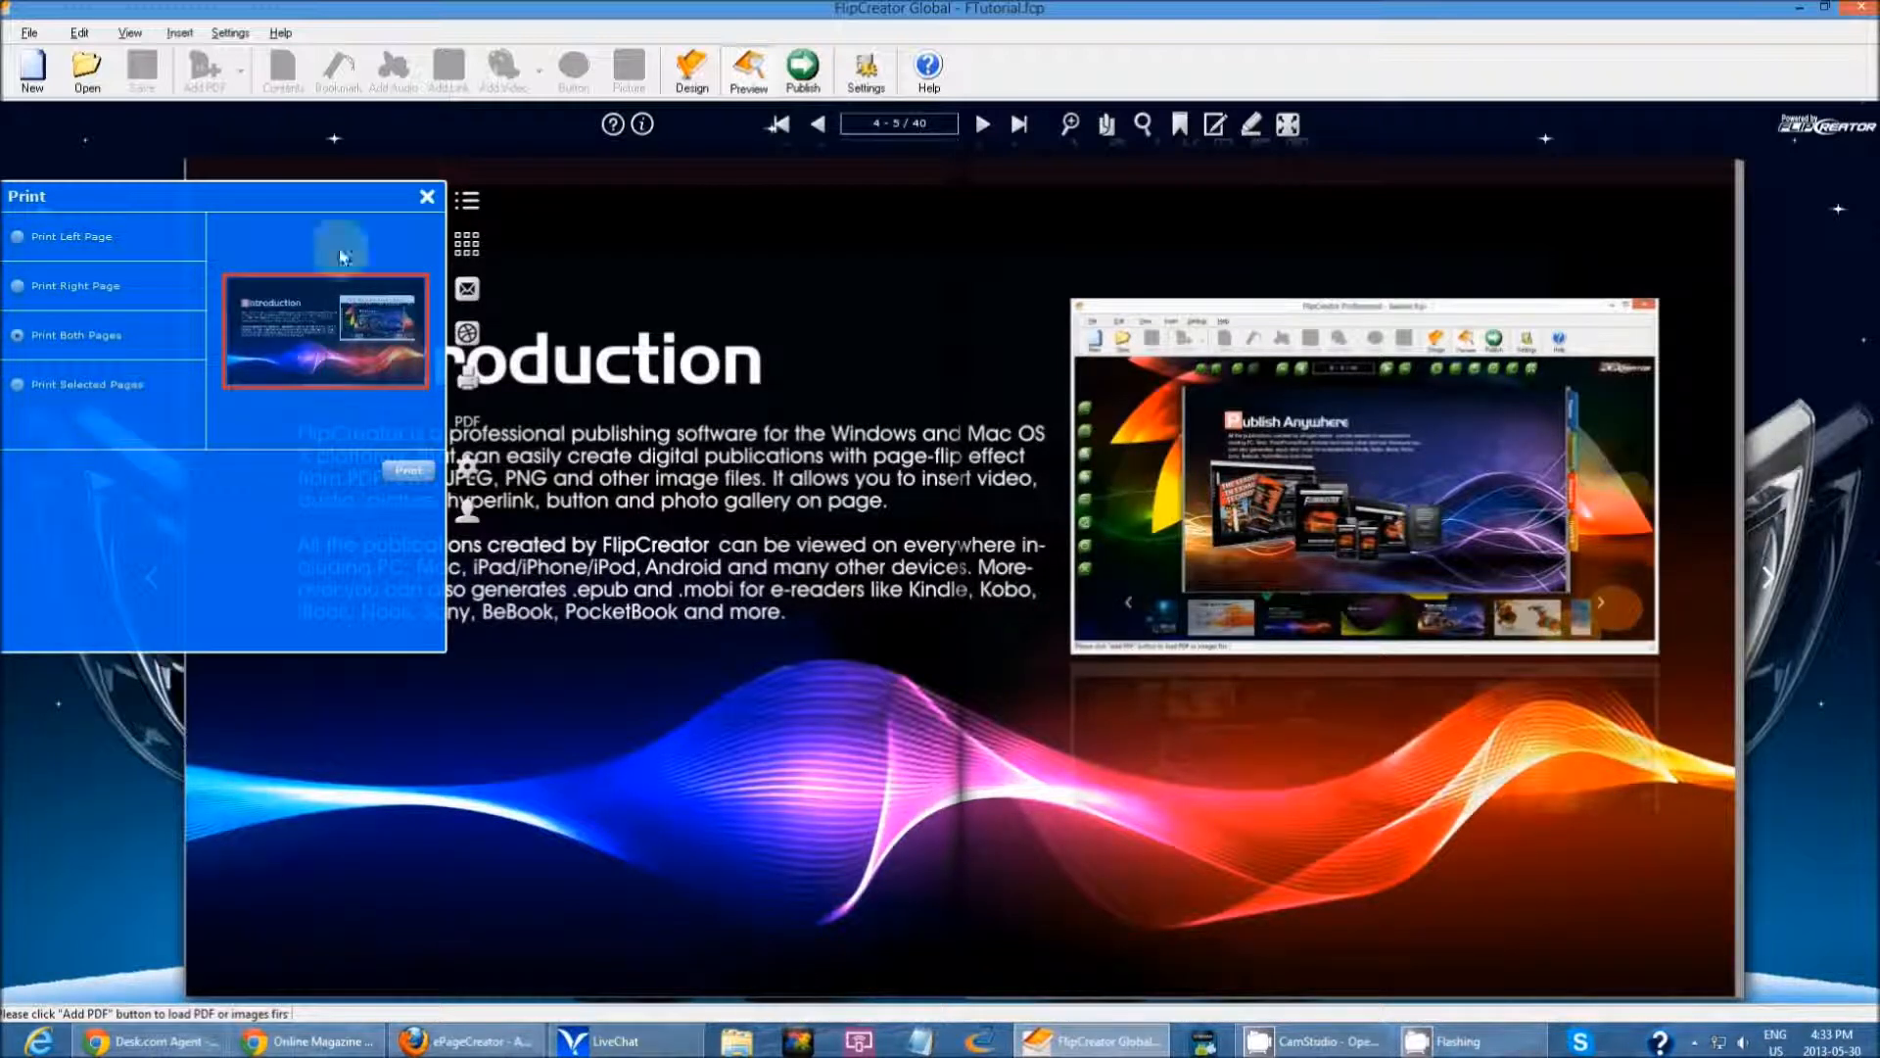
pyautogui.click(426, 197)
# Review the Save as PDF setting, and preview the left, right and both pages choices in the book's Save as PDF panel without saving.
pyautogui.click(858, 76)
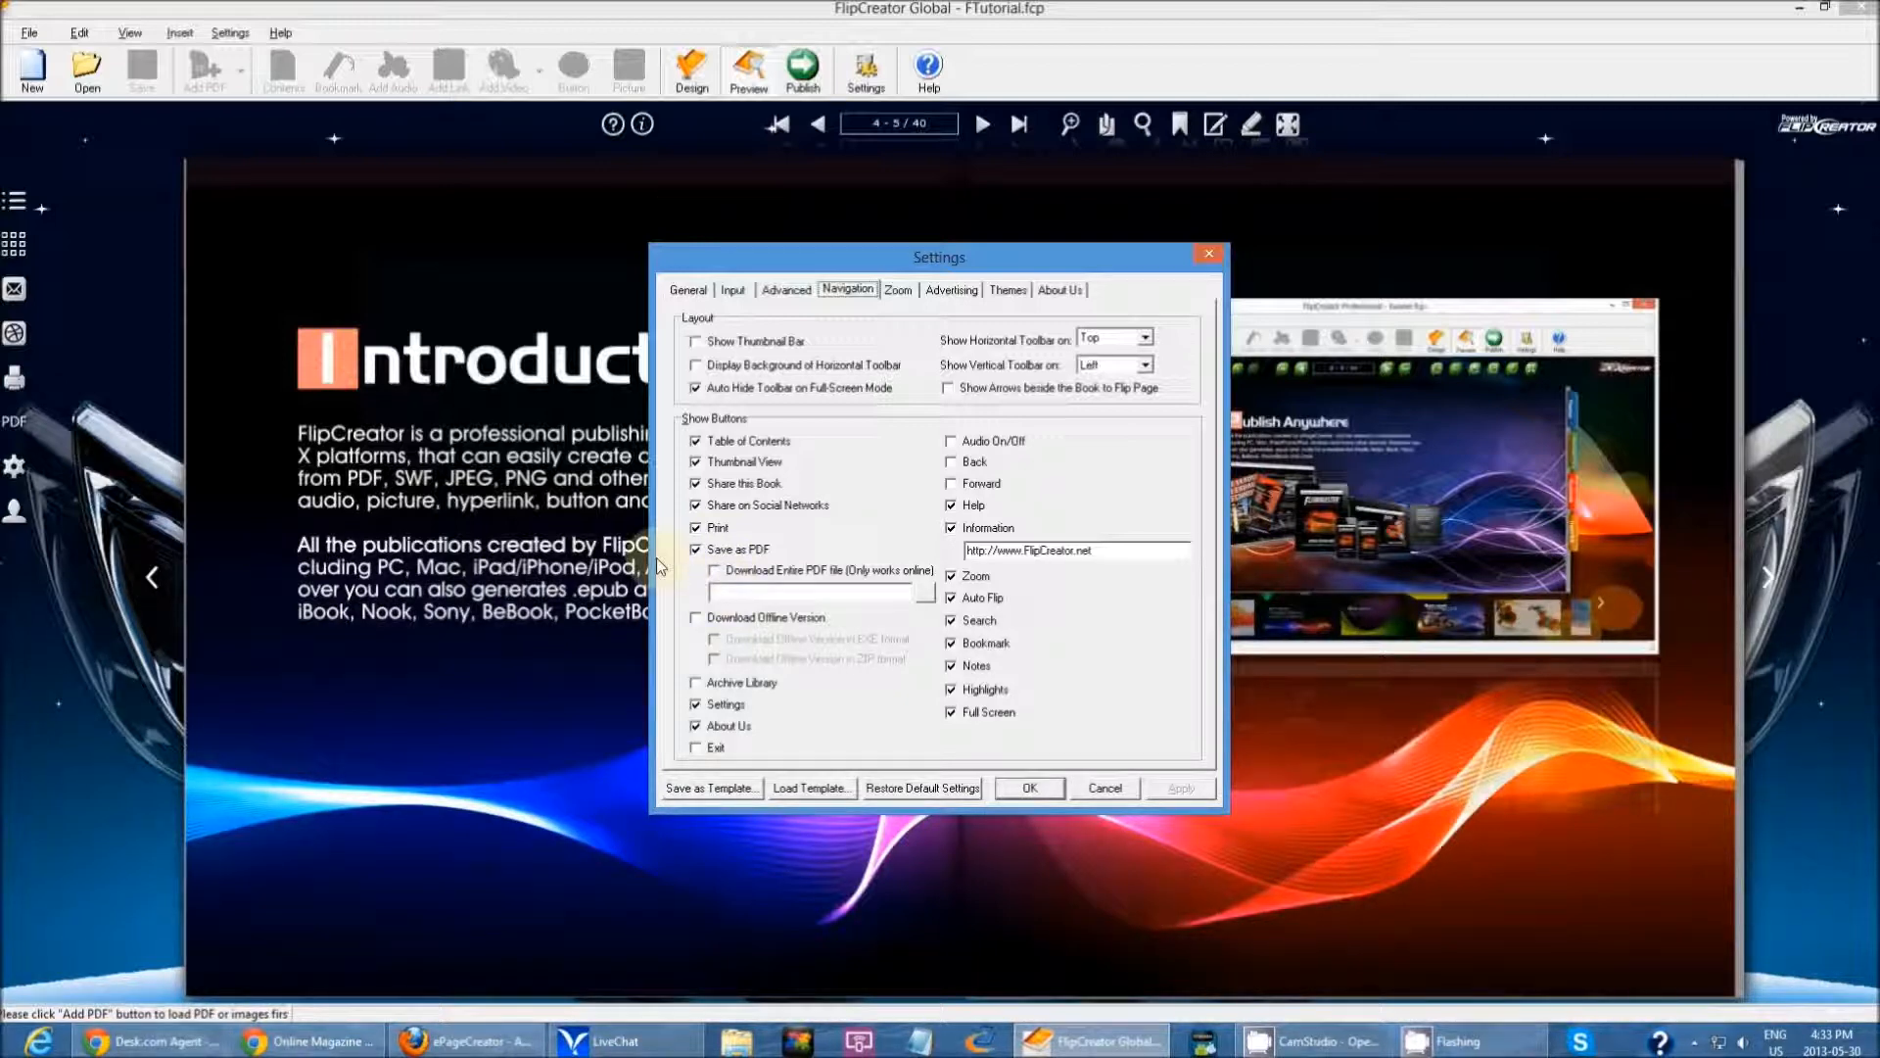
pyautogui.click(1102, 790)
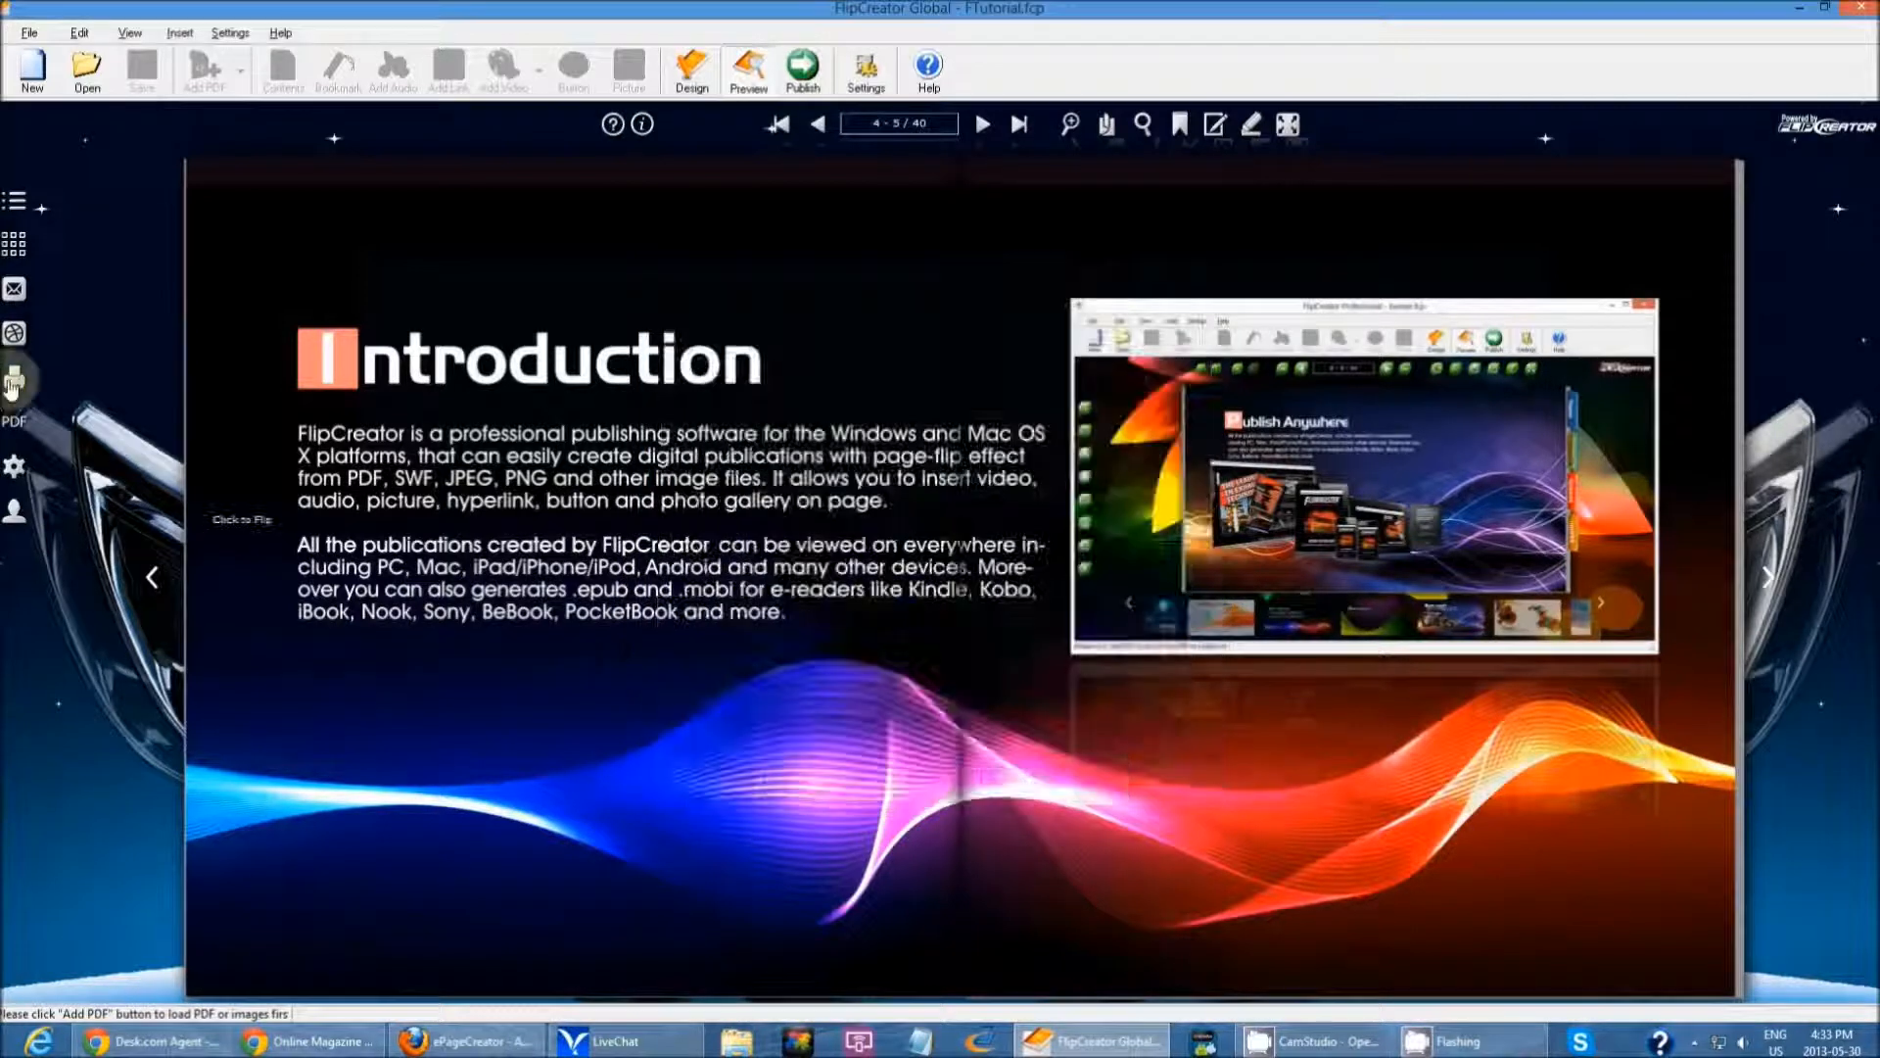
pyautogui.click(10, 430)
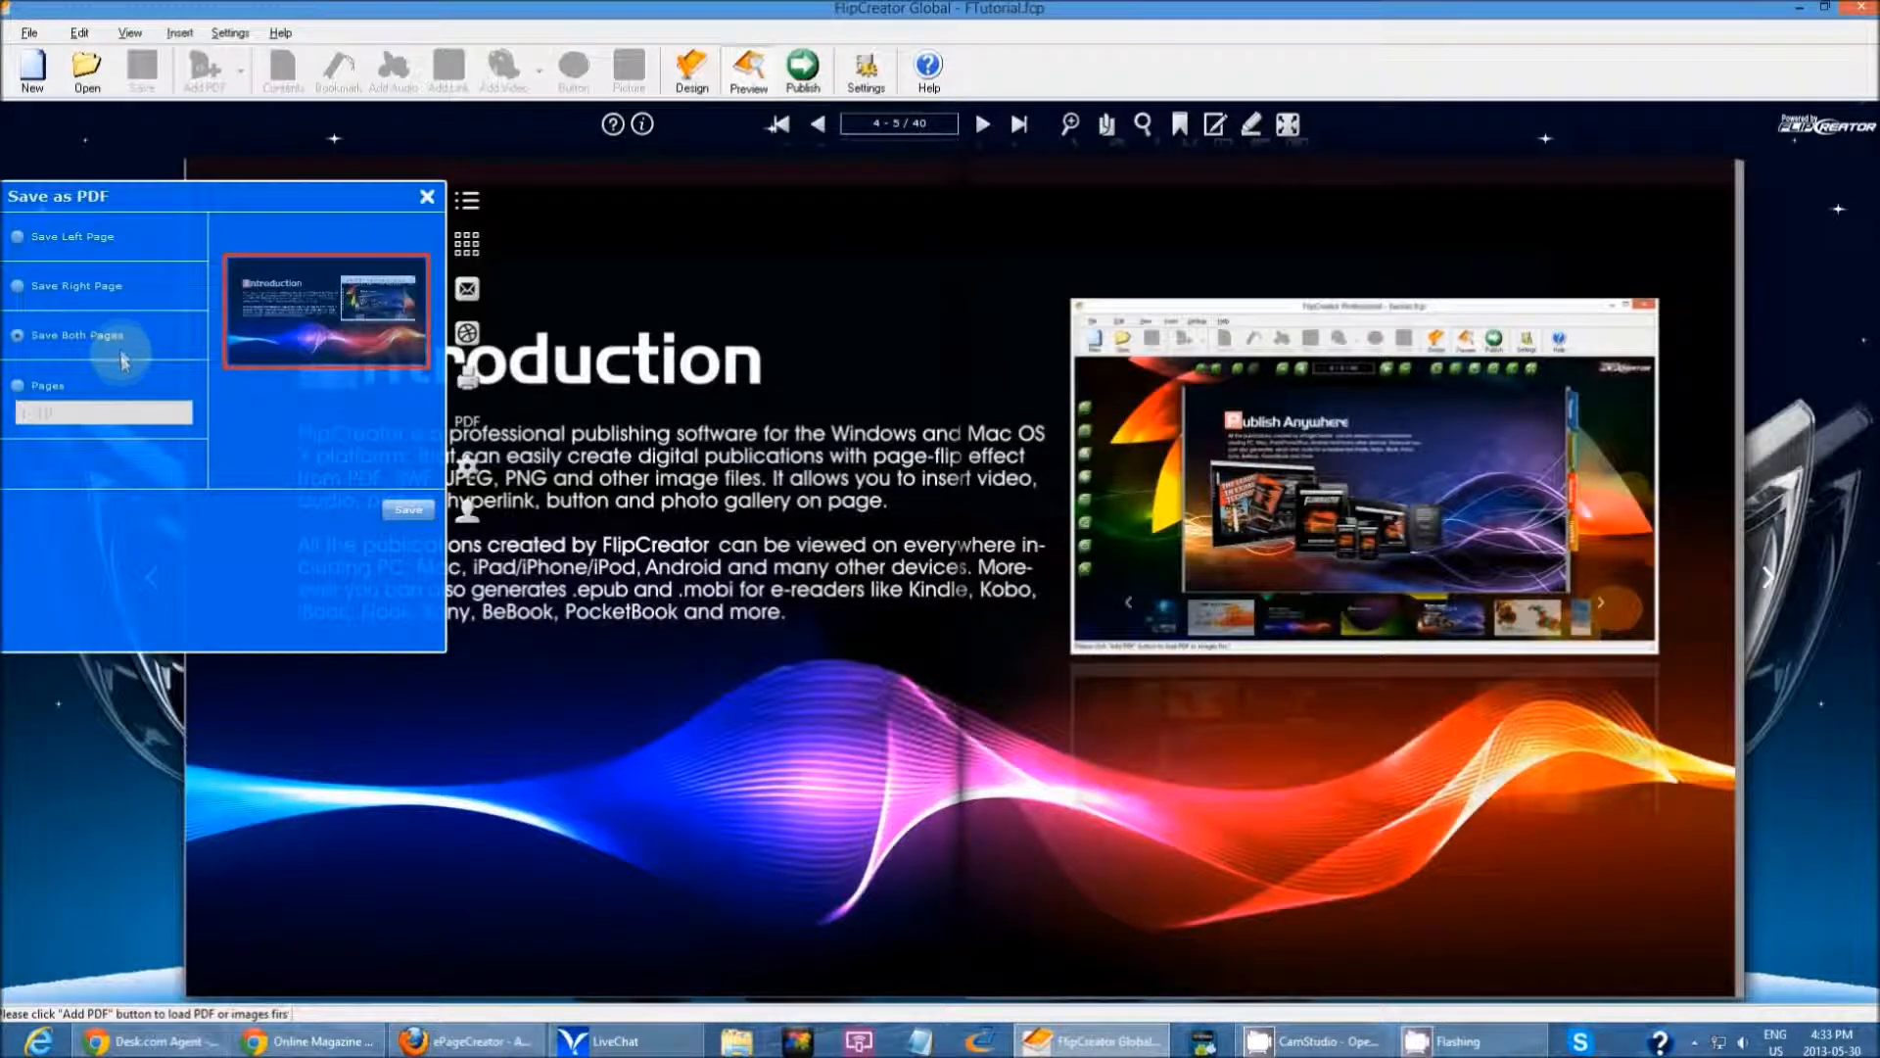
pyautogui.click(24, 284)
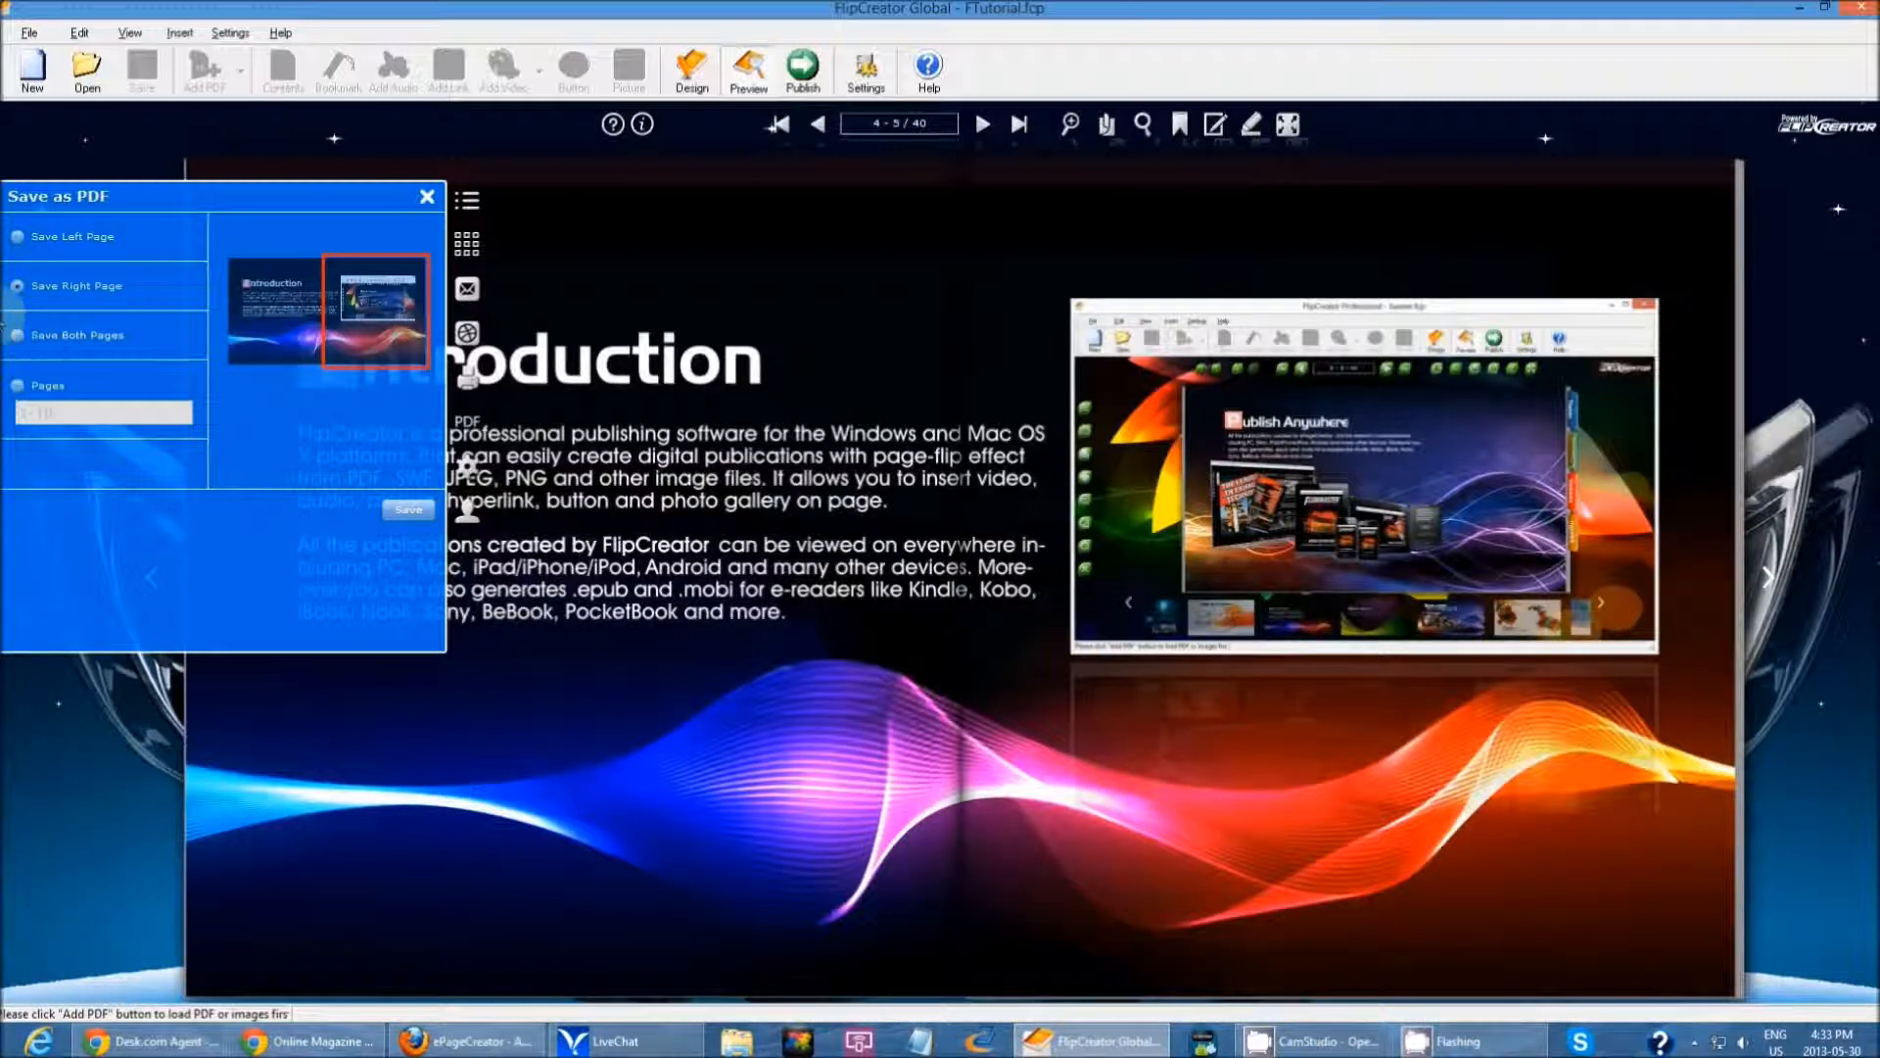
pyautogui.click(41, 247)
pyautogui.click(45, 281)
pyautogui.click(42, 335)
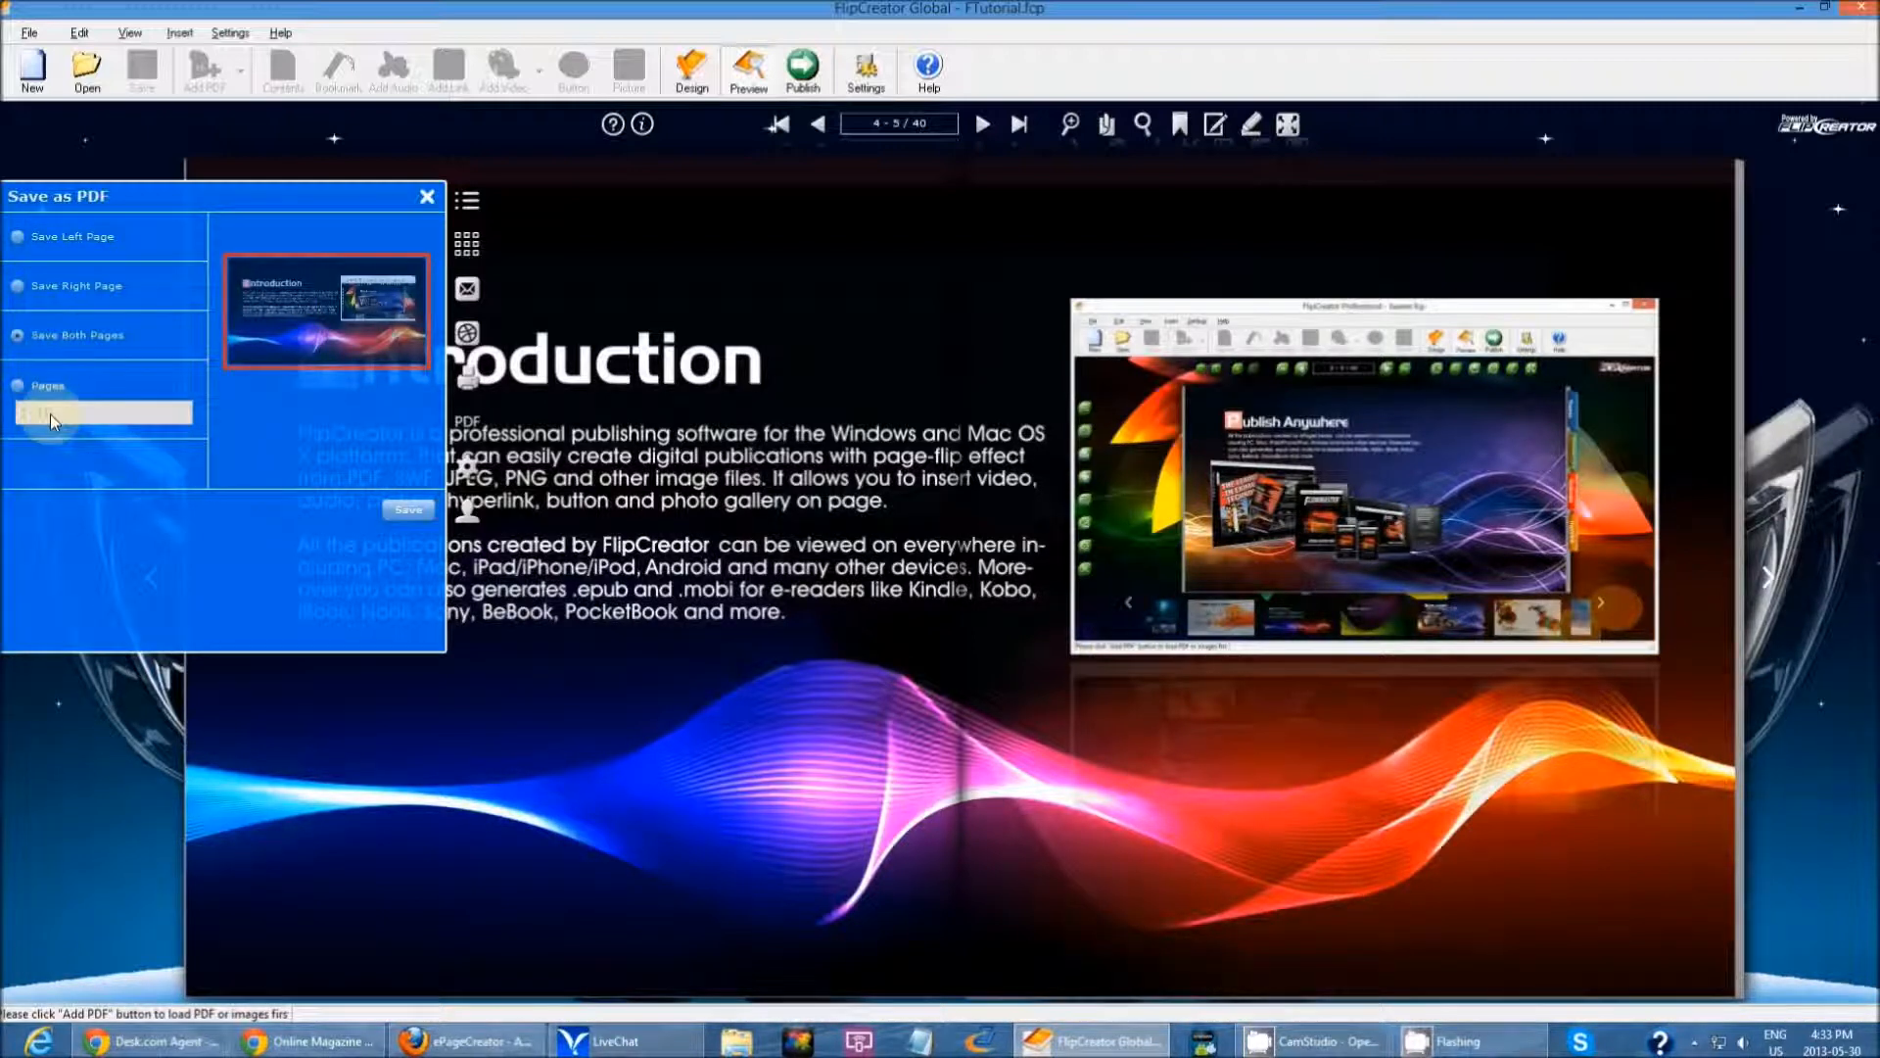
pyautogui.click(426, 197)
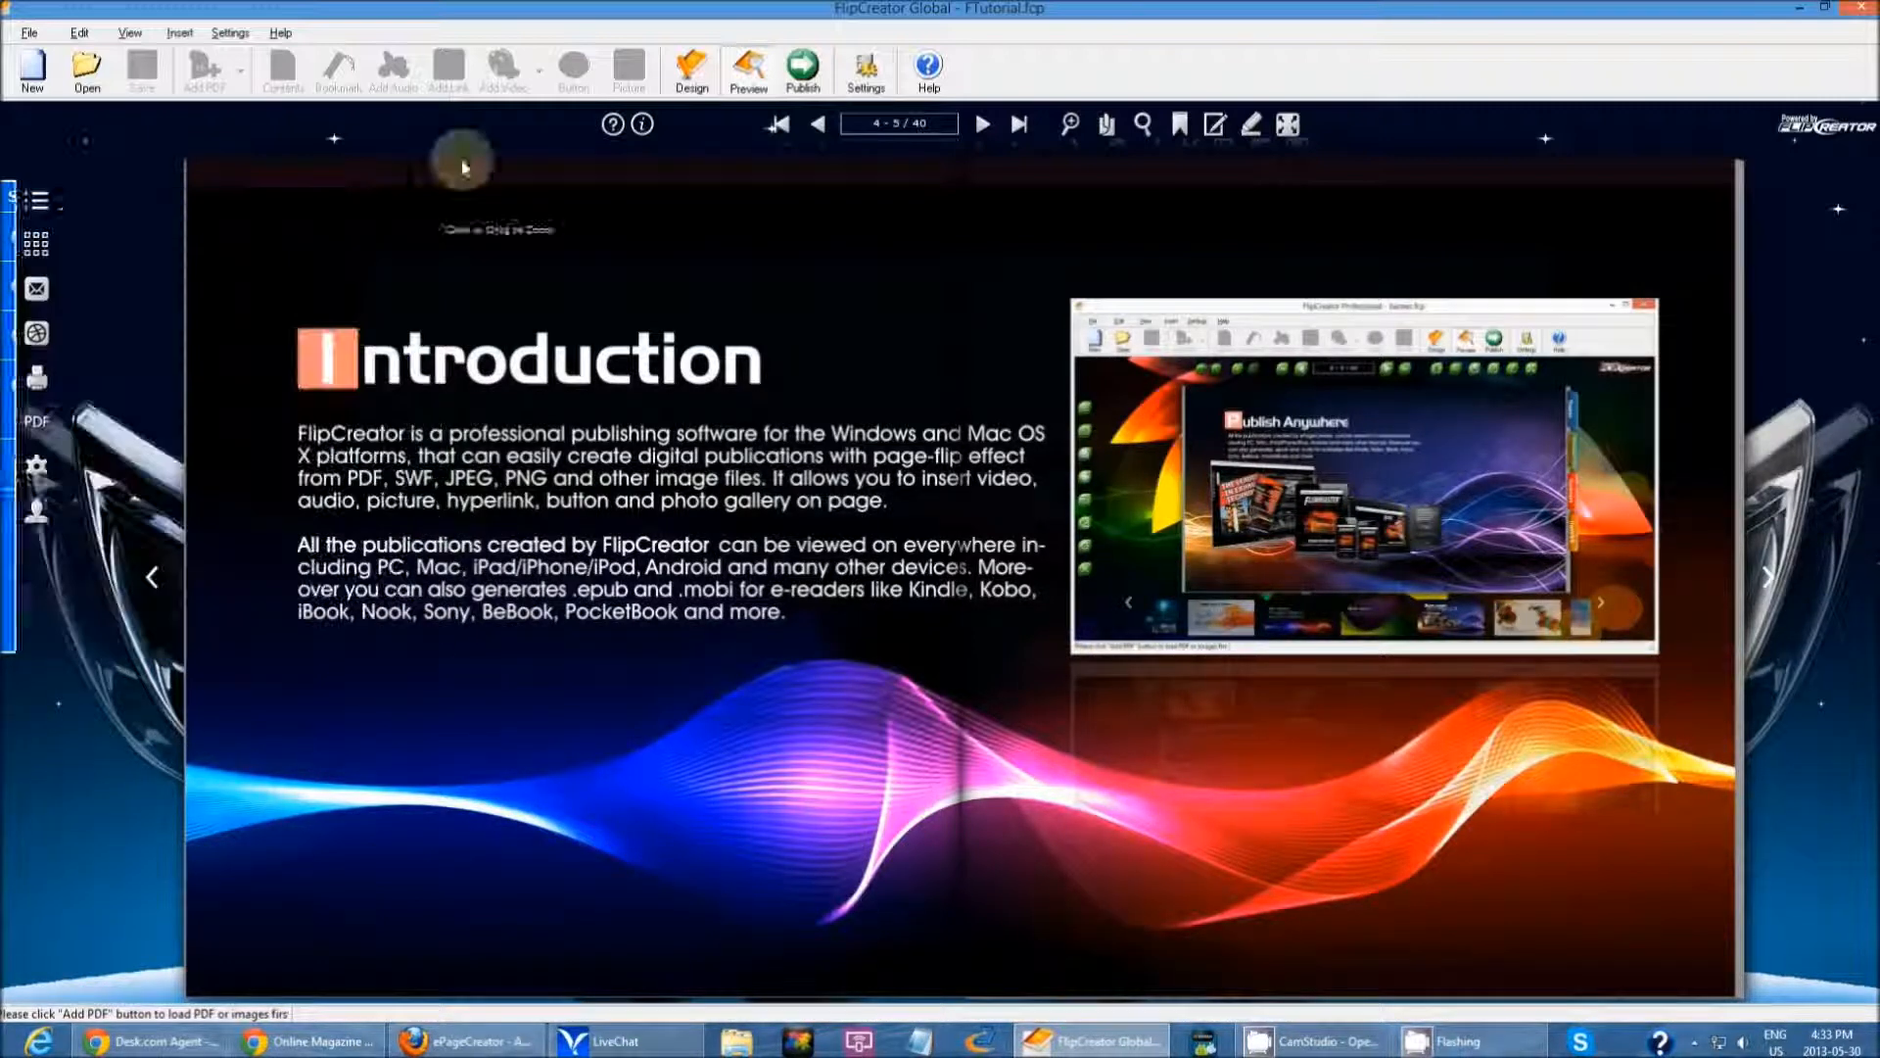
# Enable Download Entire PDF file in the Navigation settings with E:\Sample PDF\FlipCreator-wide3.pdf as the file, and confirm.
pyautogui.click(851, 90)
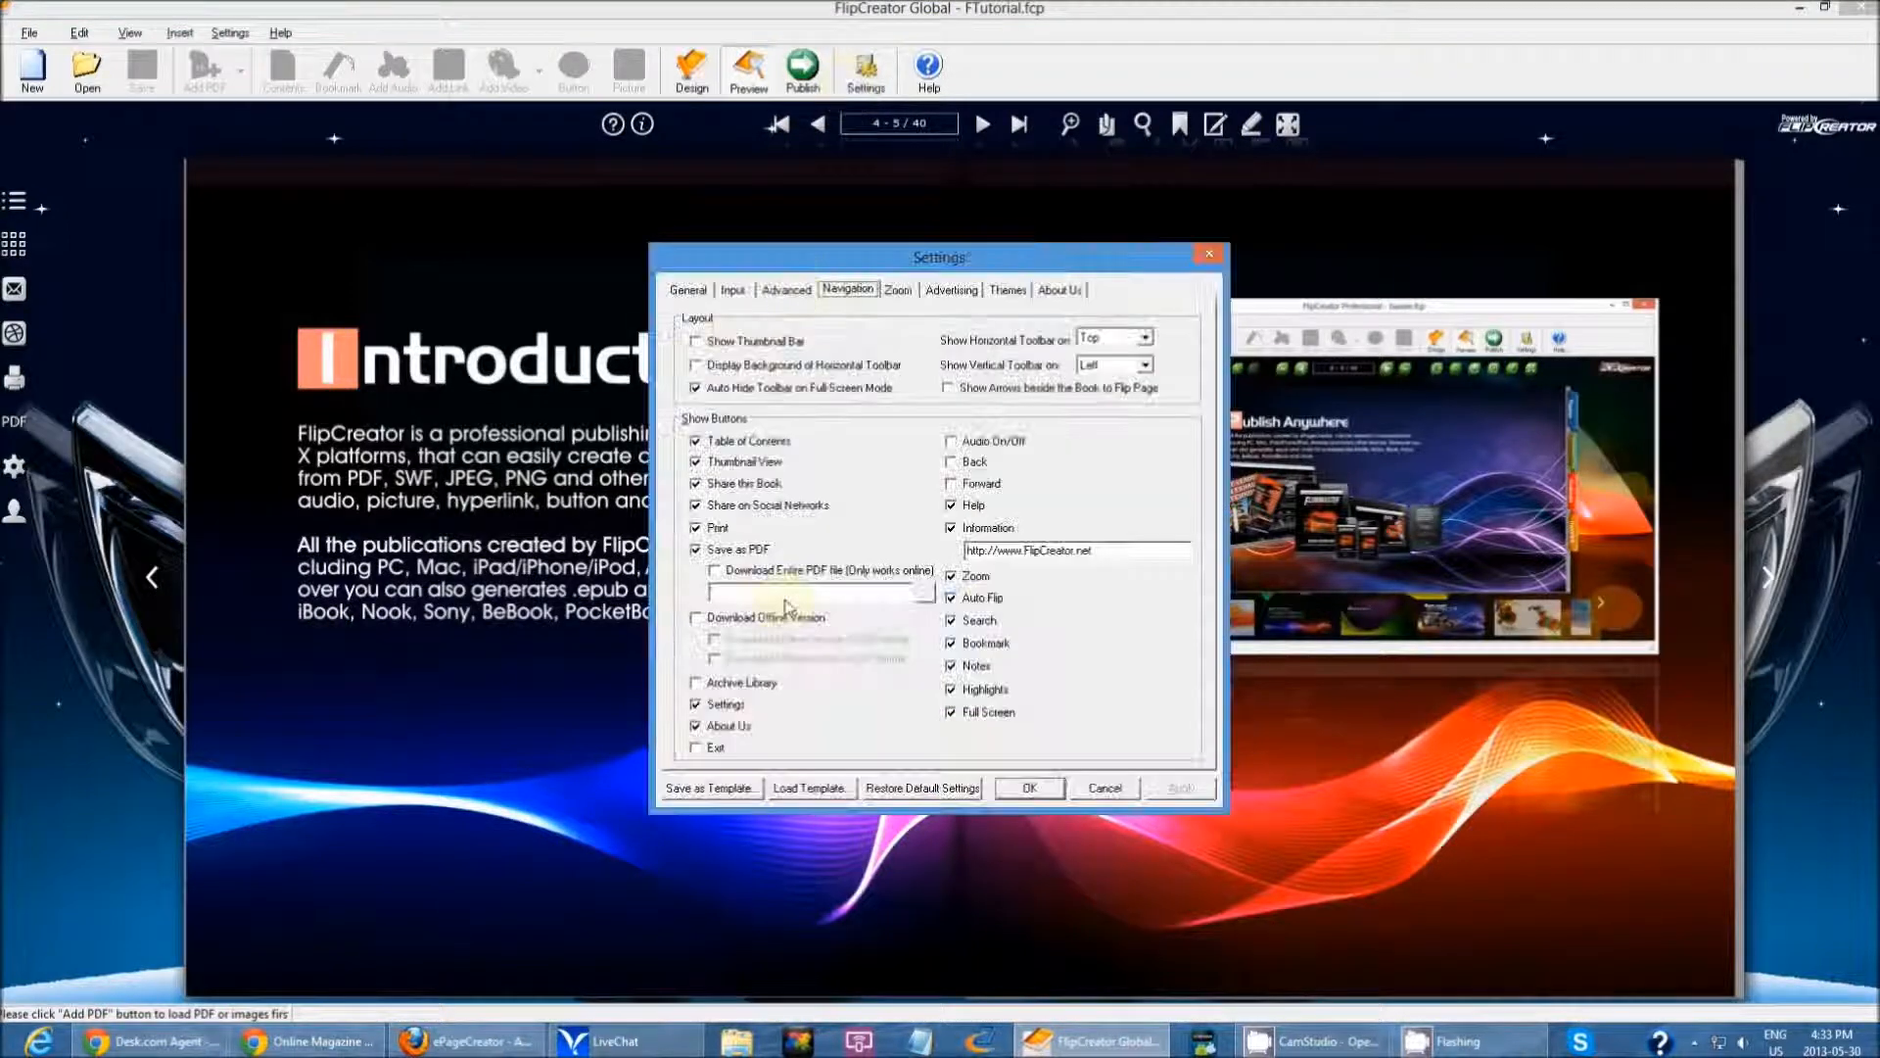
pyautogui.click(714, 570)
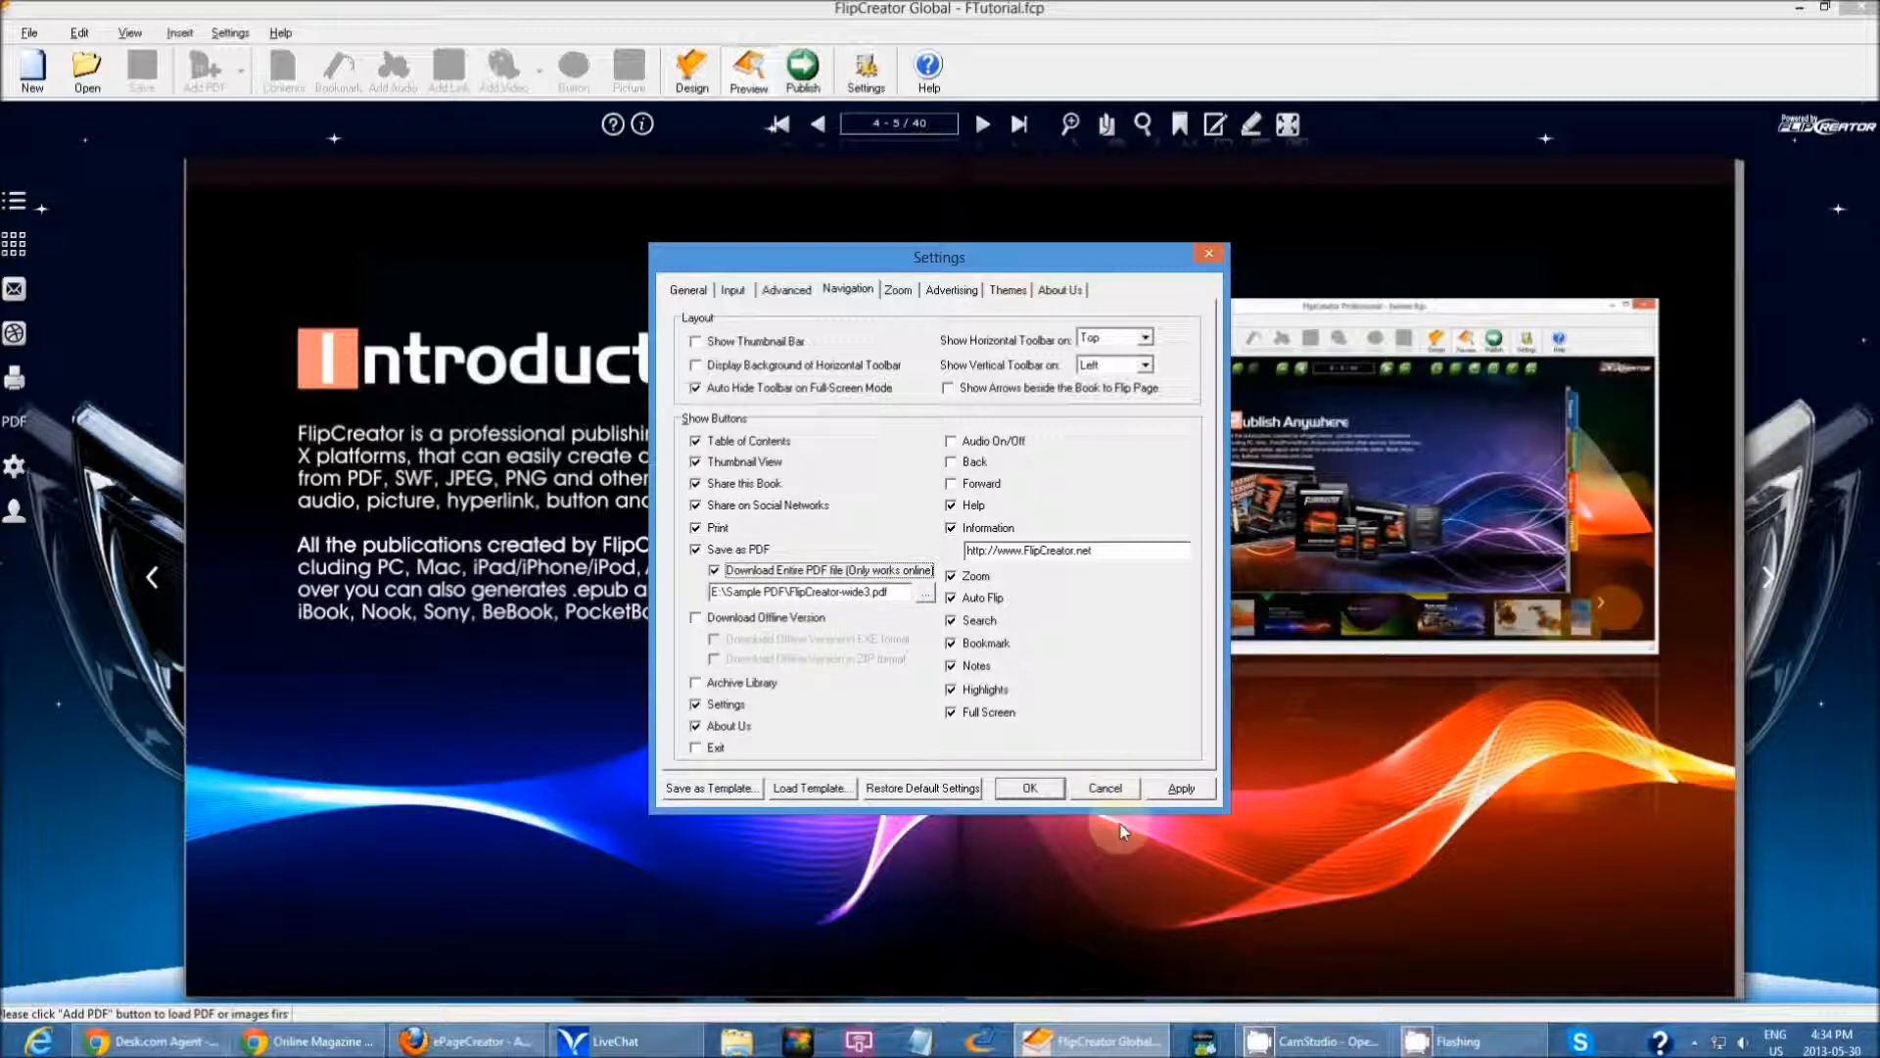
pyautogui.click(1033, 793)
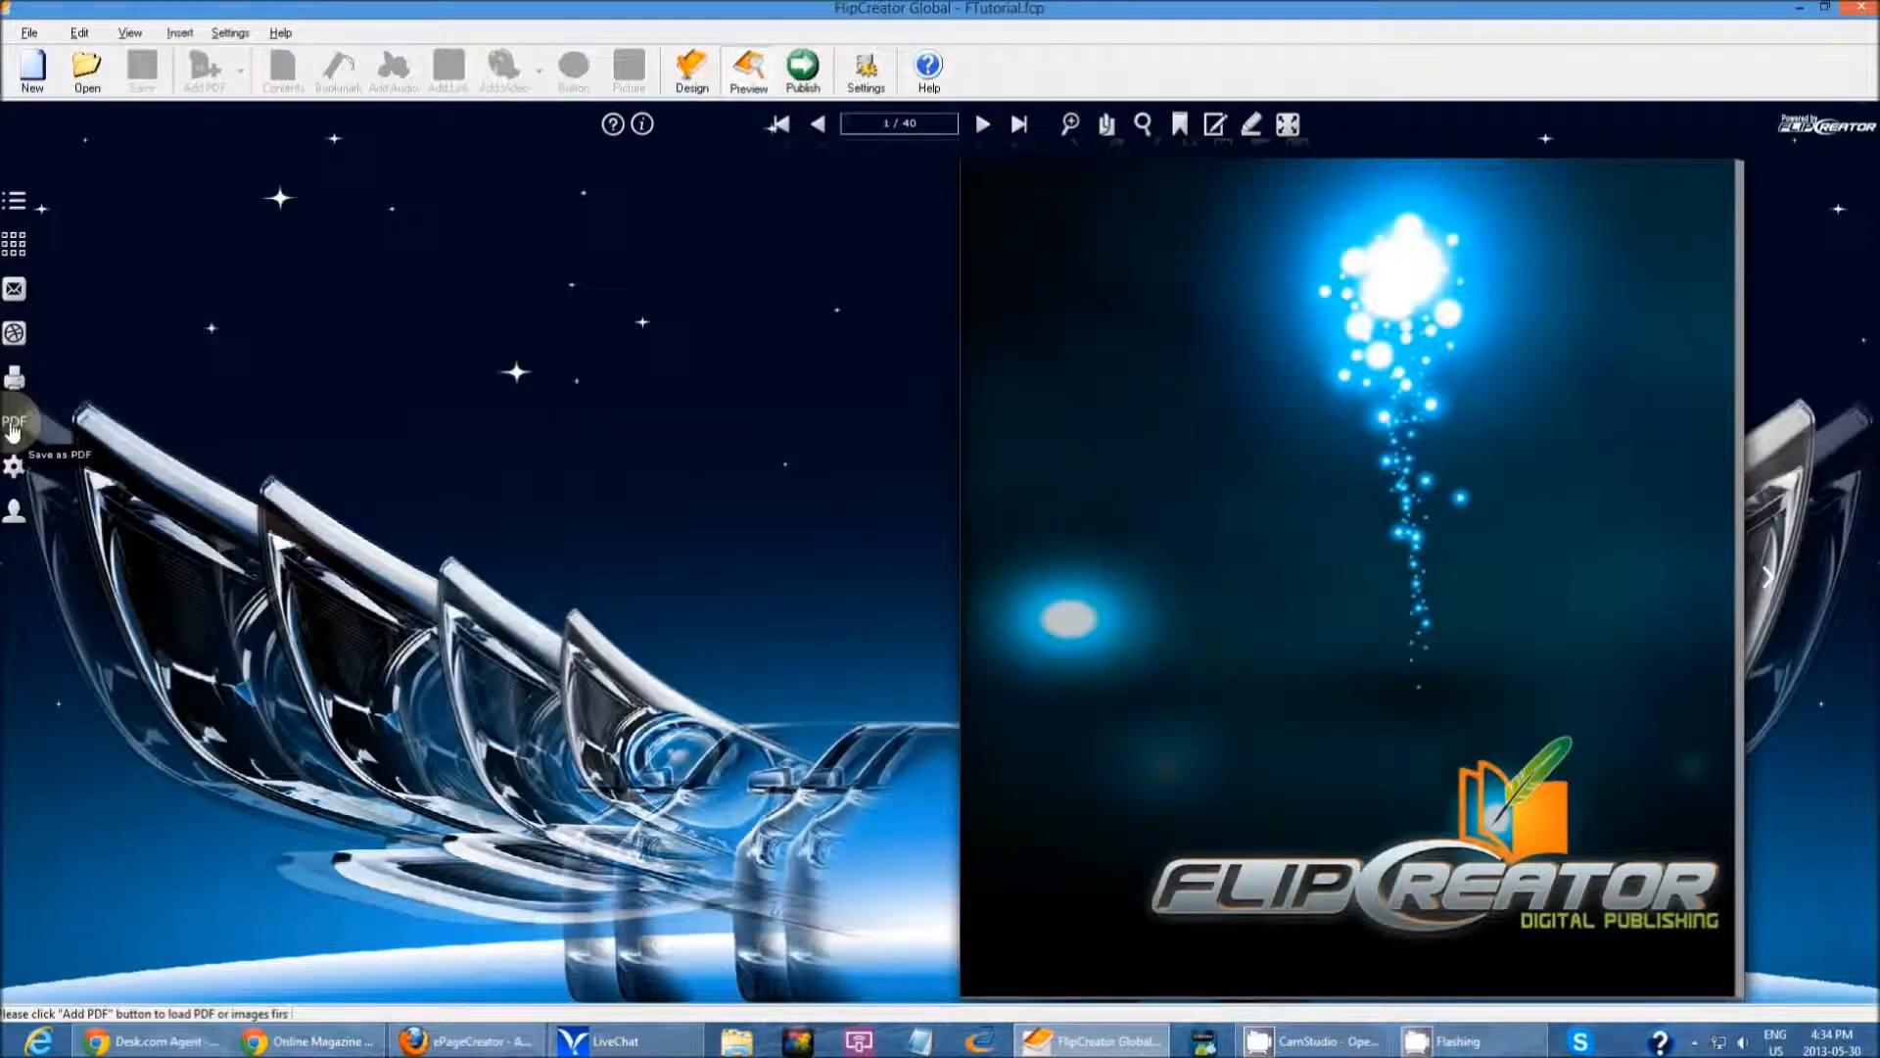
# Check the entire PDF download option in the book's Save as PDF panel, and flip ahead to pages 6-7.
pyautogui.click(8, 426)
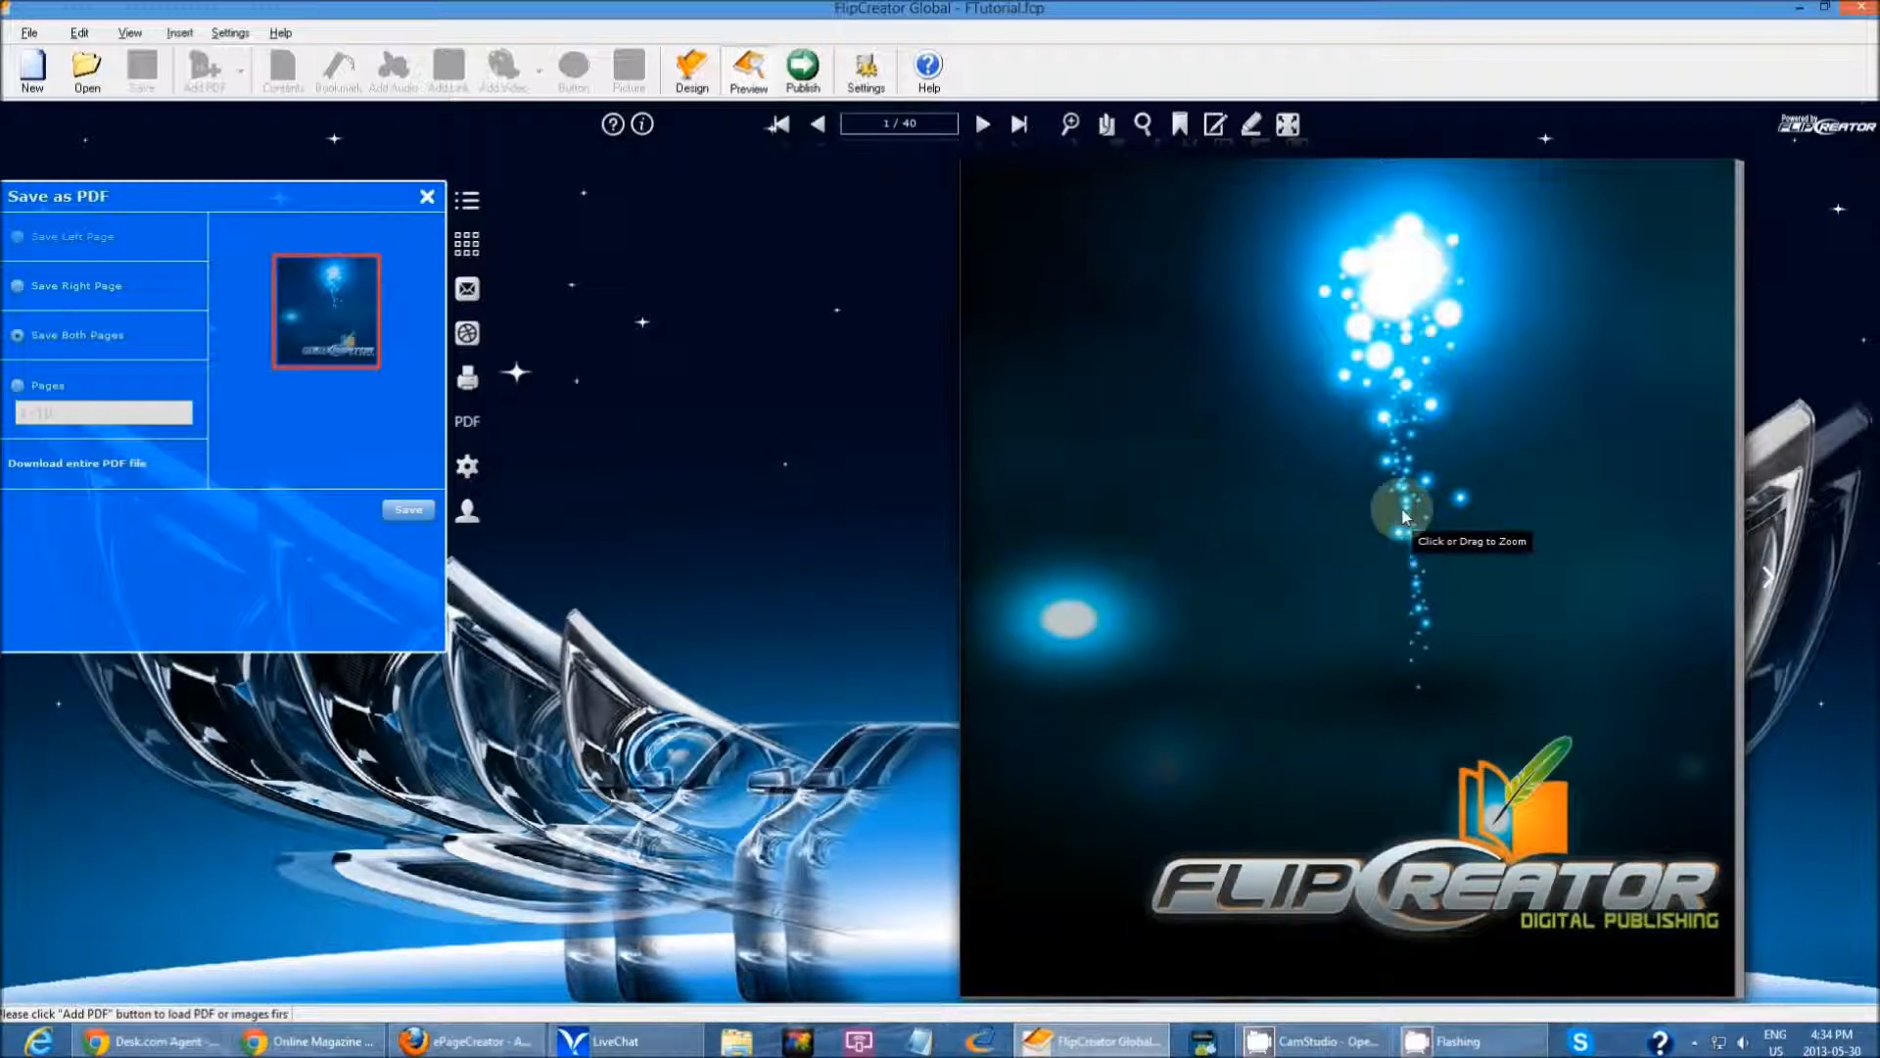
pyautogui.click(1689, 664)
pyautogui.click(1686, 666)
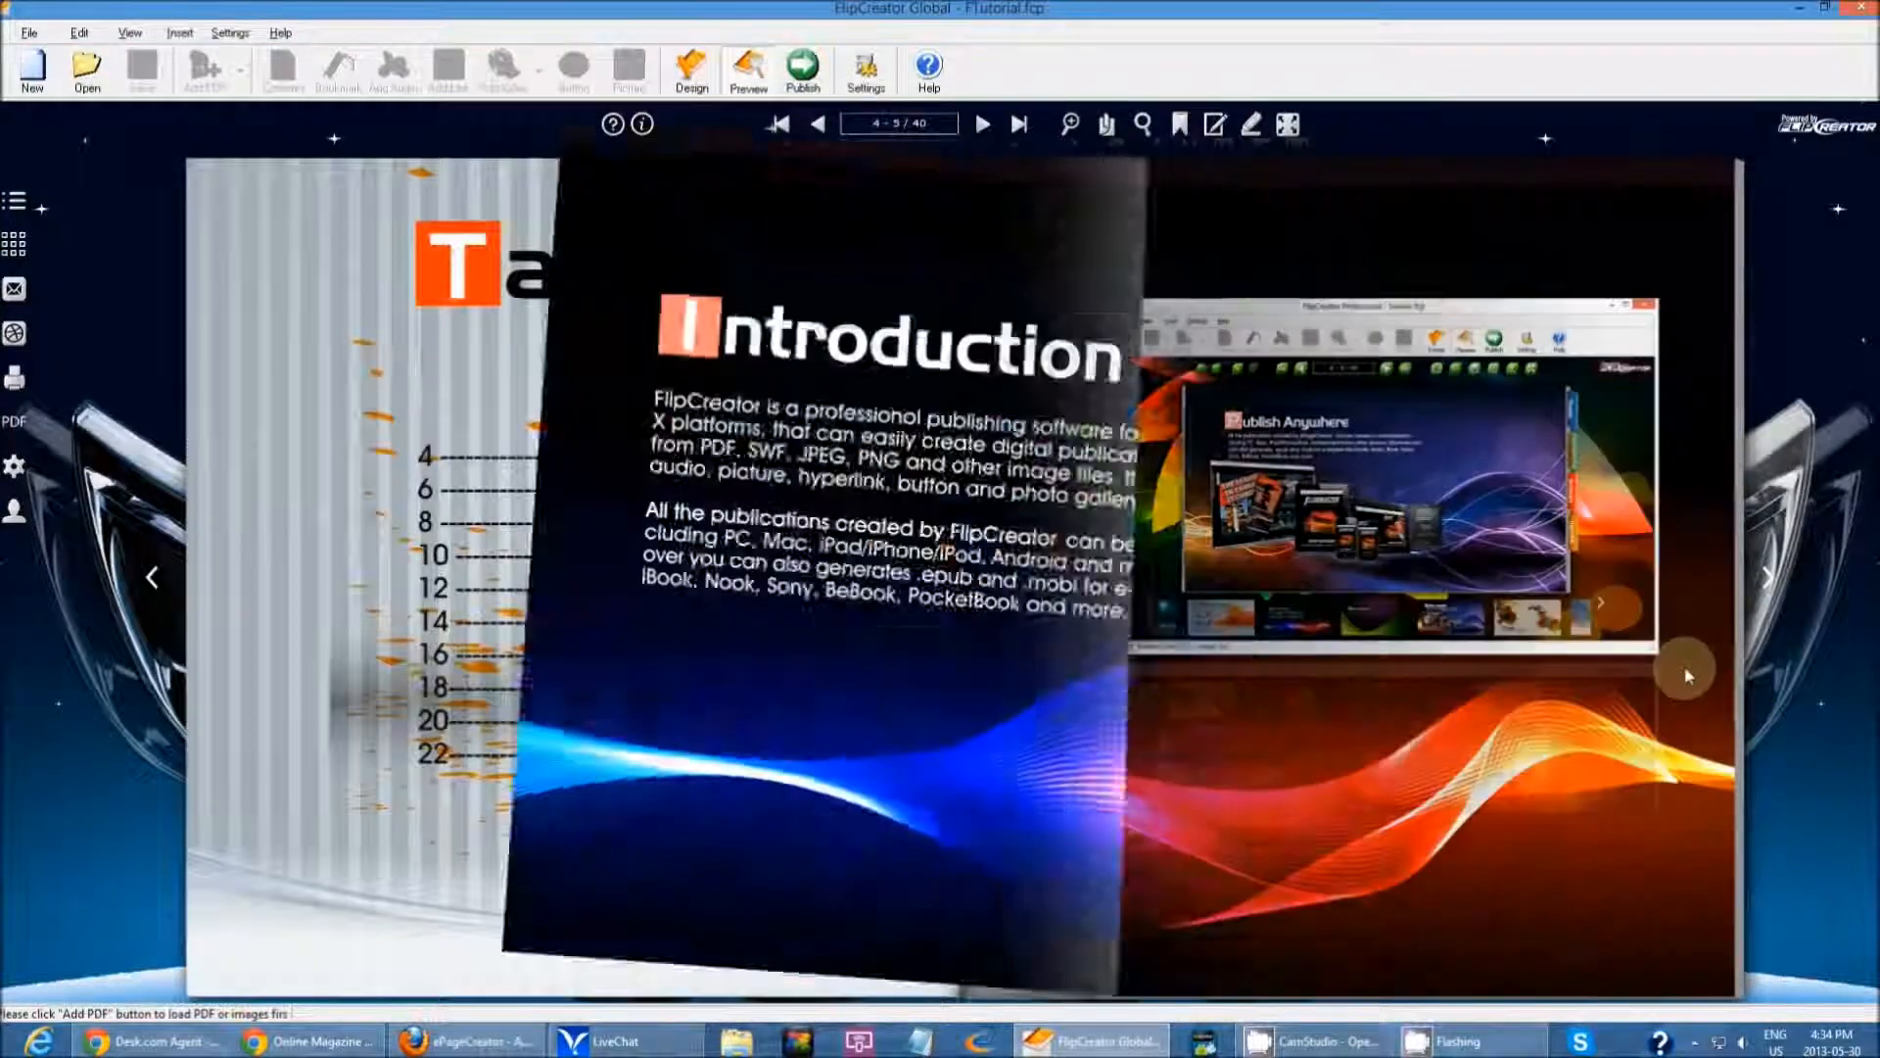
pyautogui.click(1683, 667)
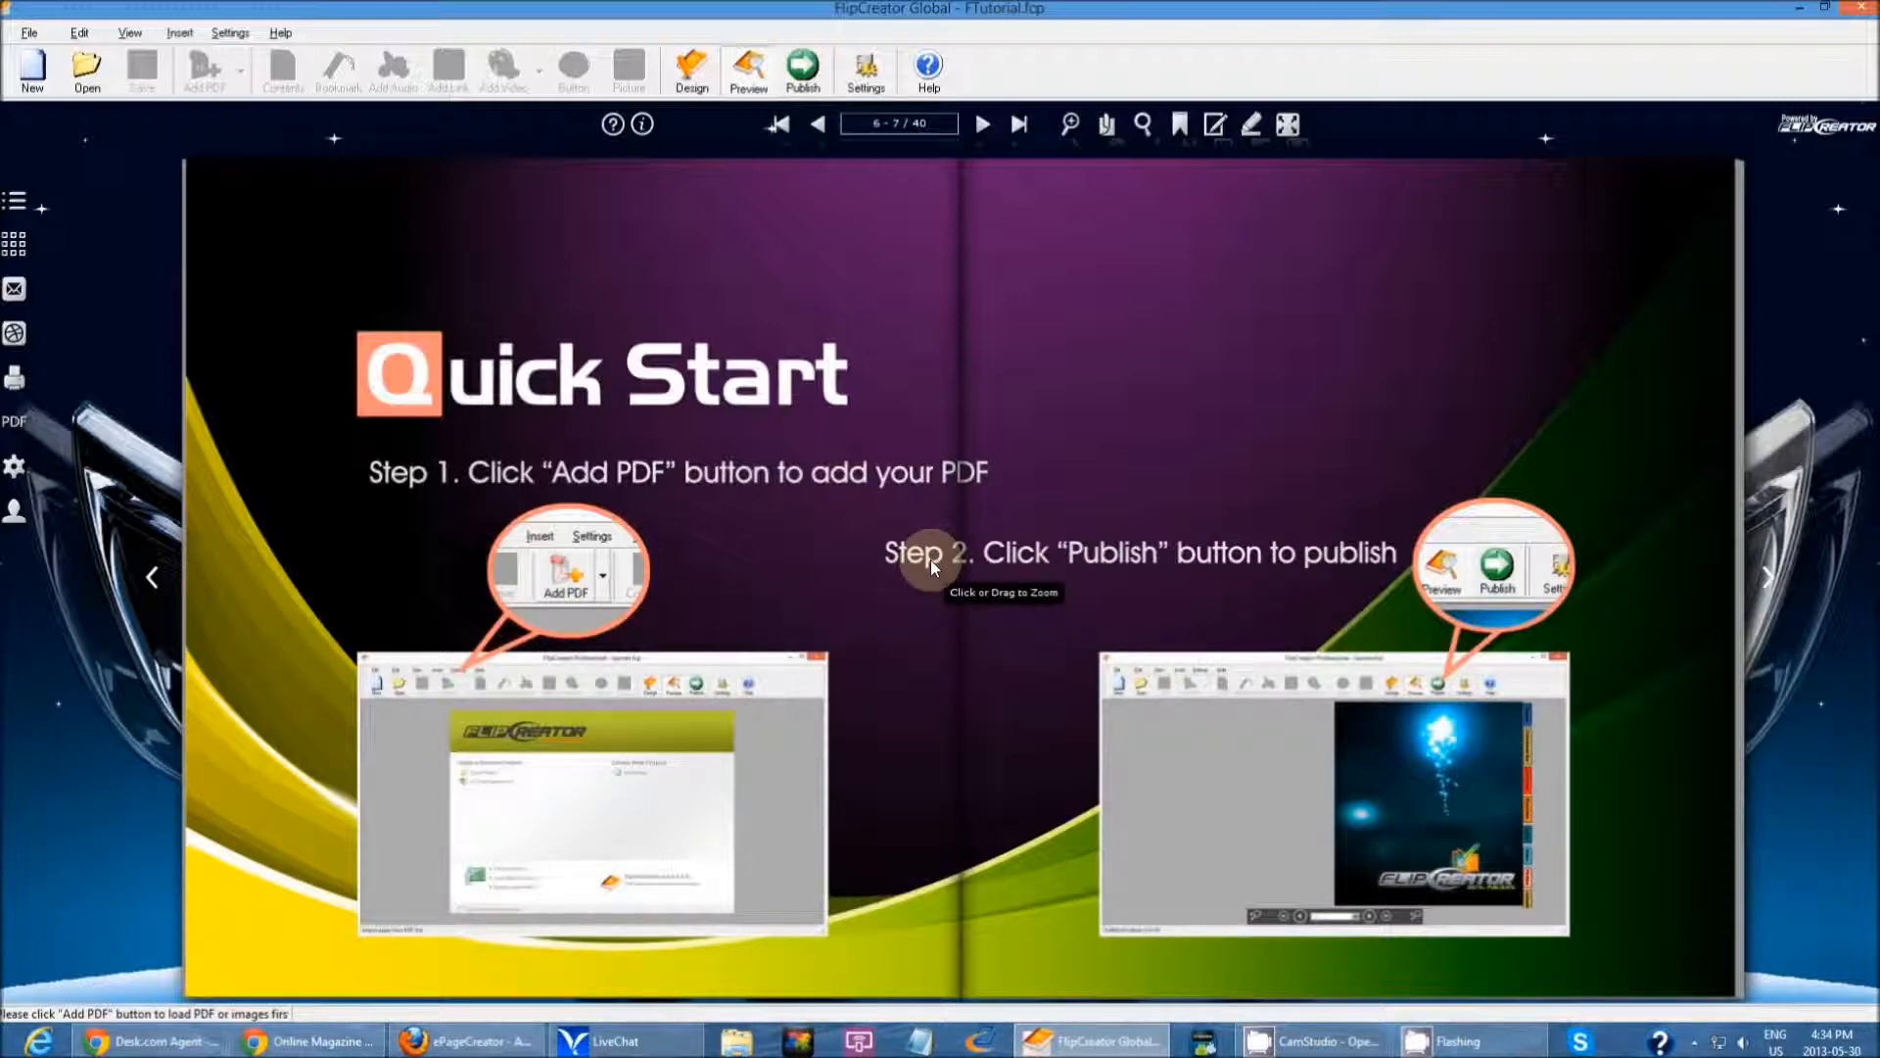
# Enable Download Offline Version in the Navigation settings, in both EXE and ZIP formats.
pyautogui.click(866, 88)
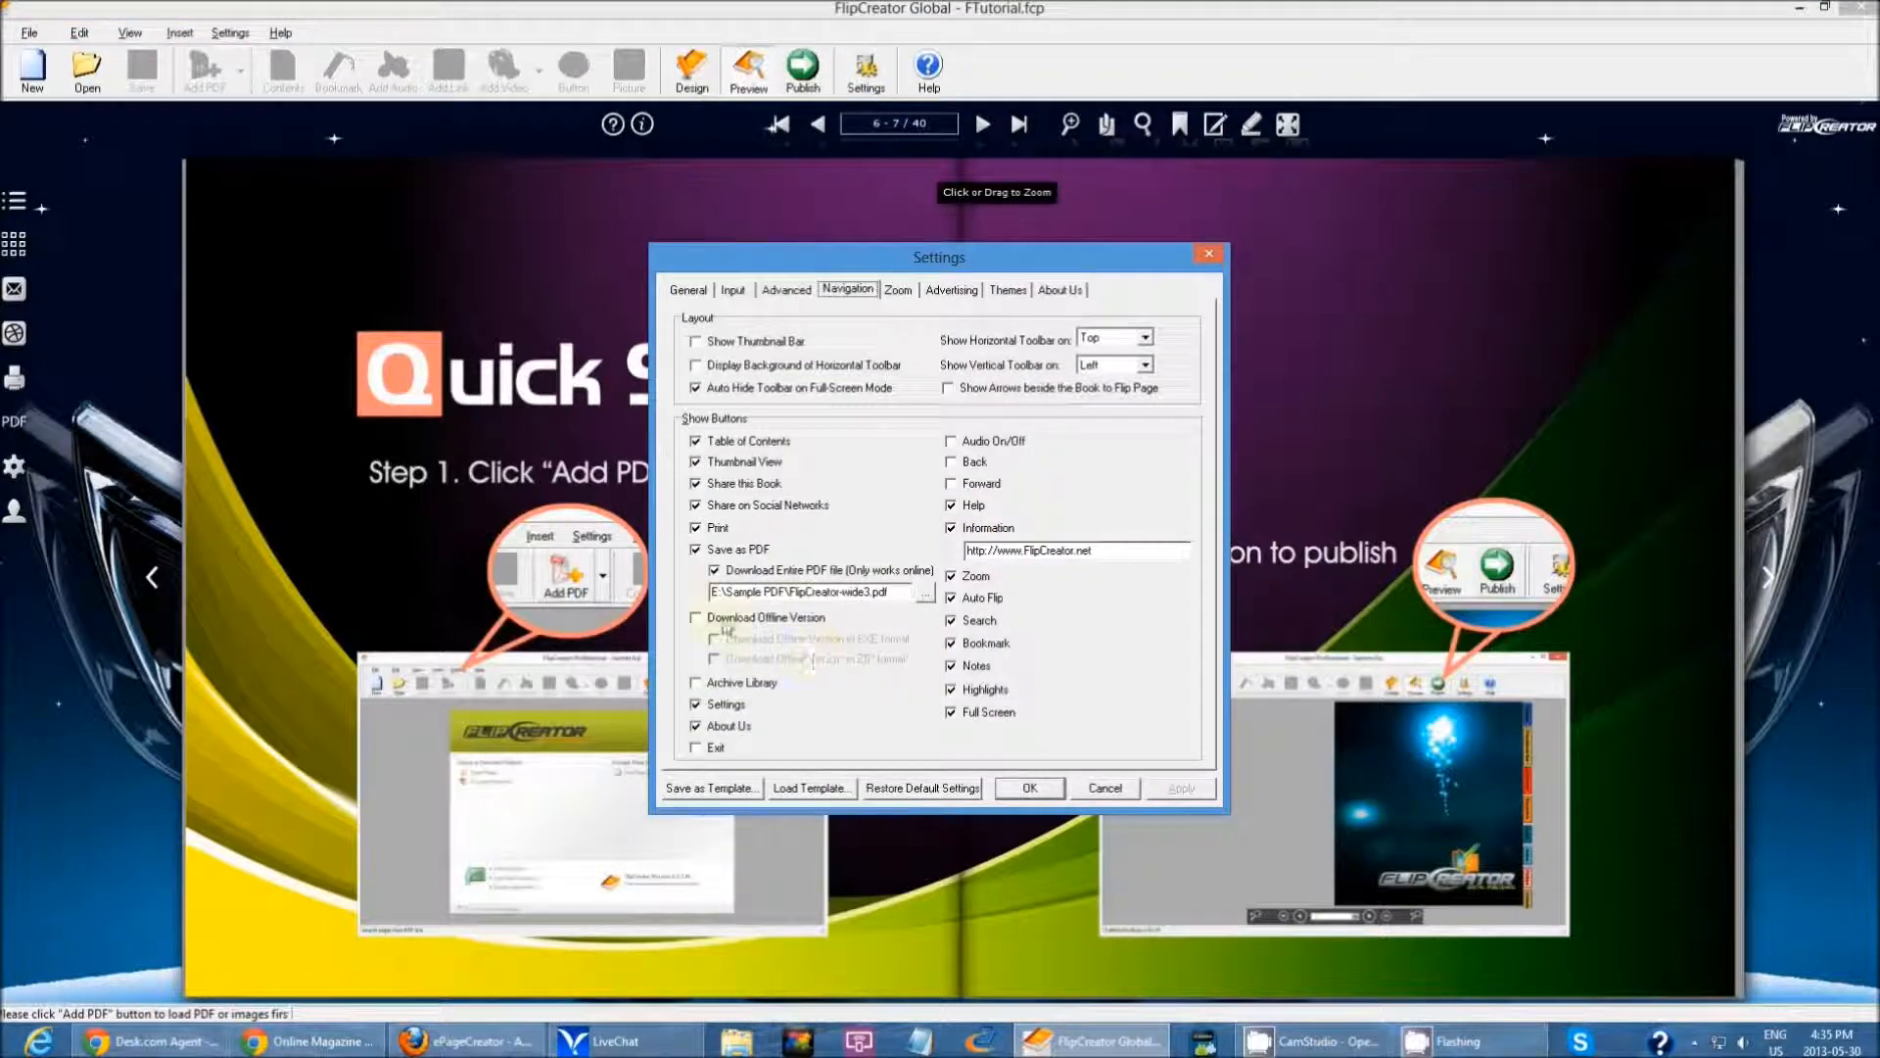
pyautogui.click(695, 618)
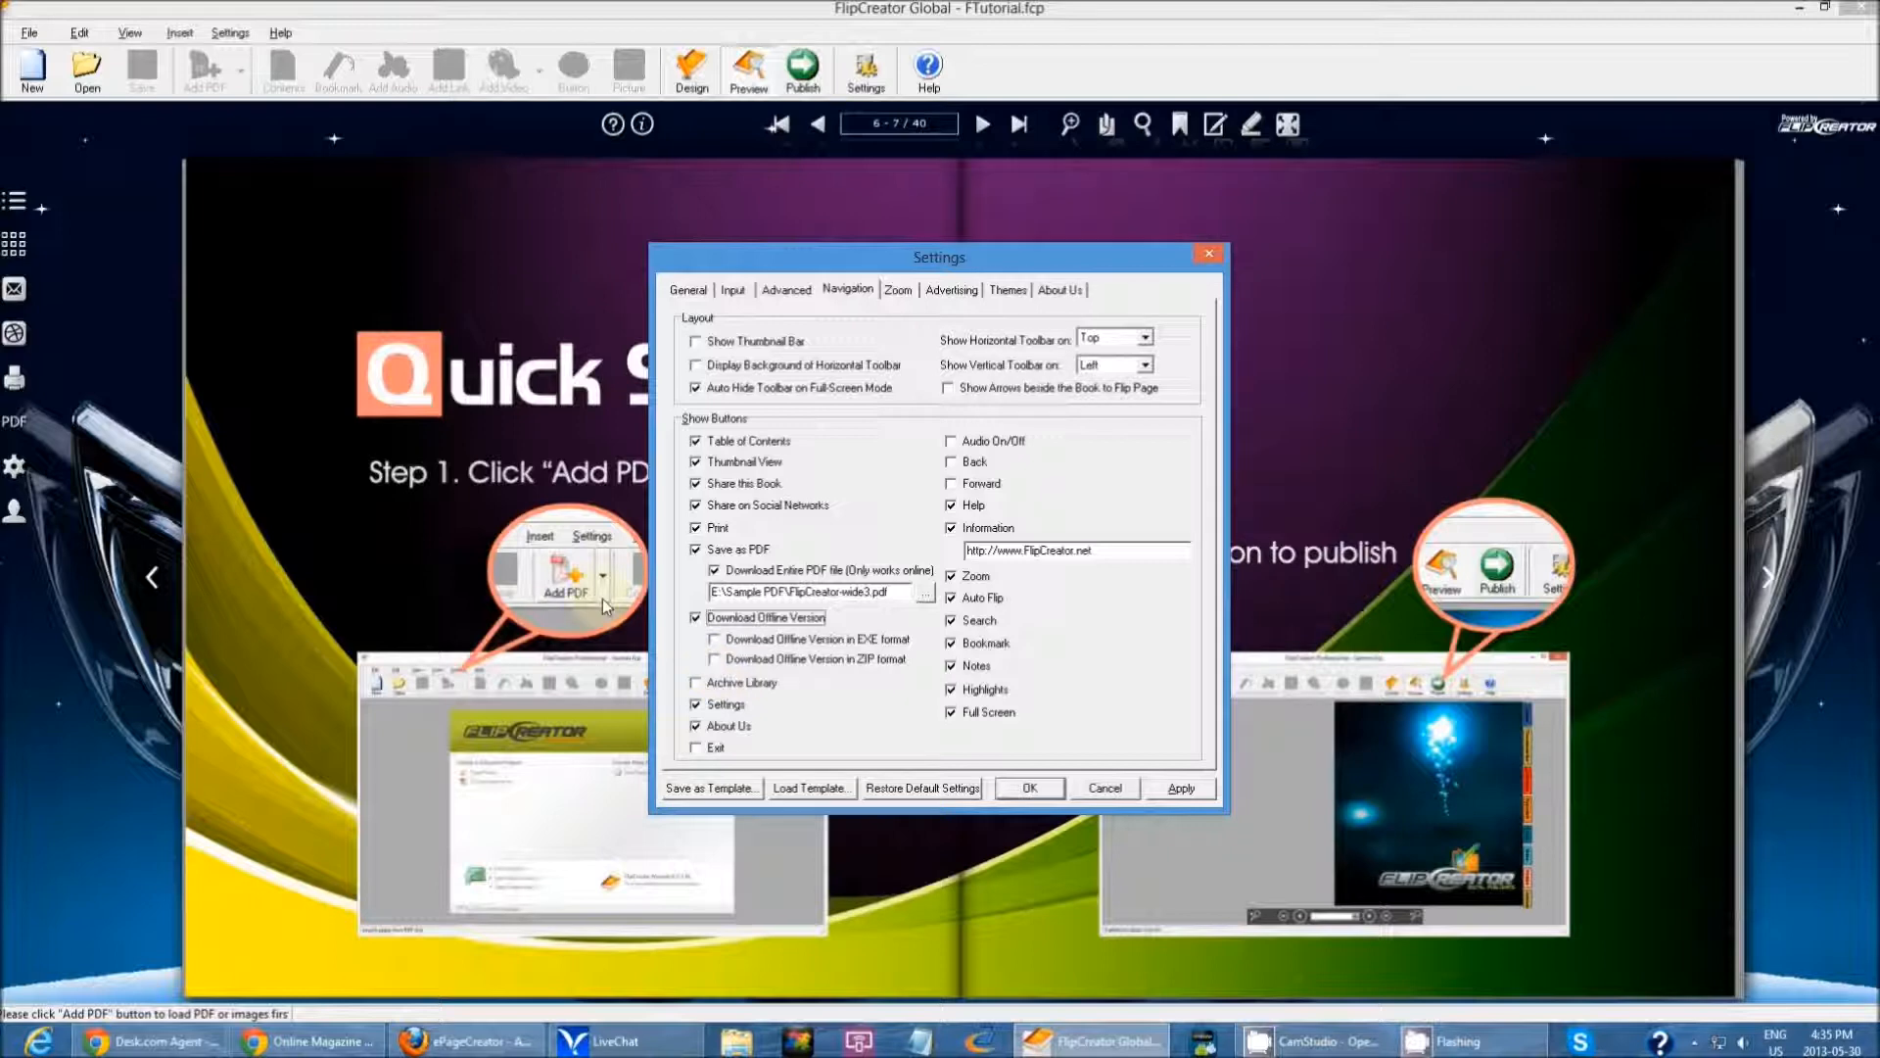
pyautogui.click(723, 639)
pyautogui.click(714, 659)
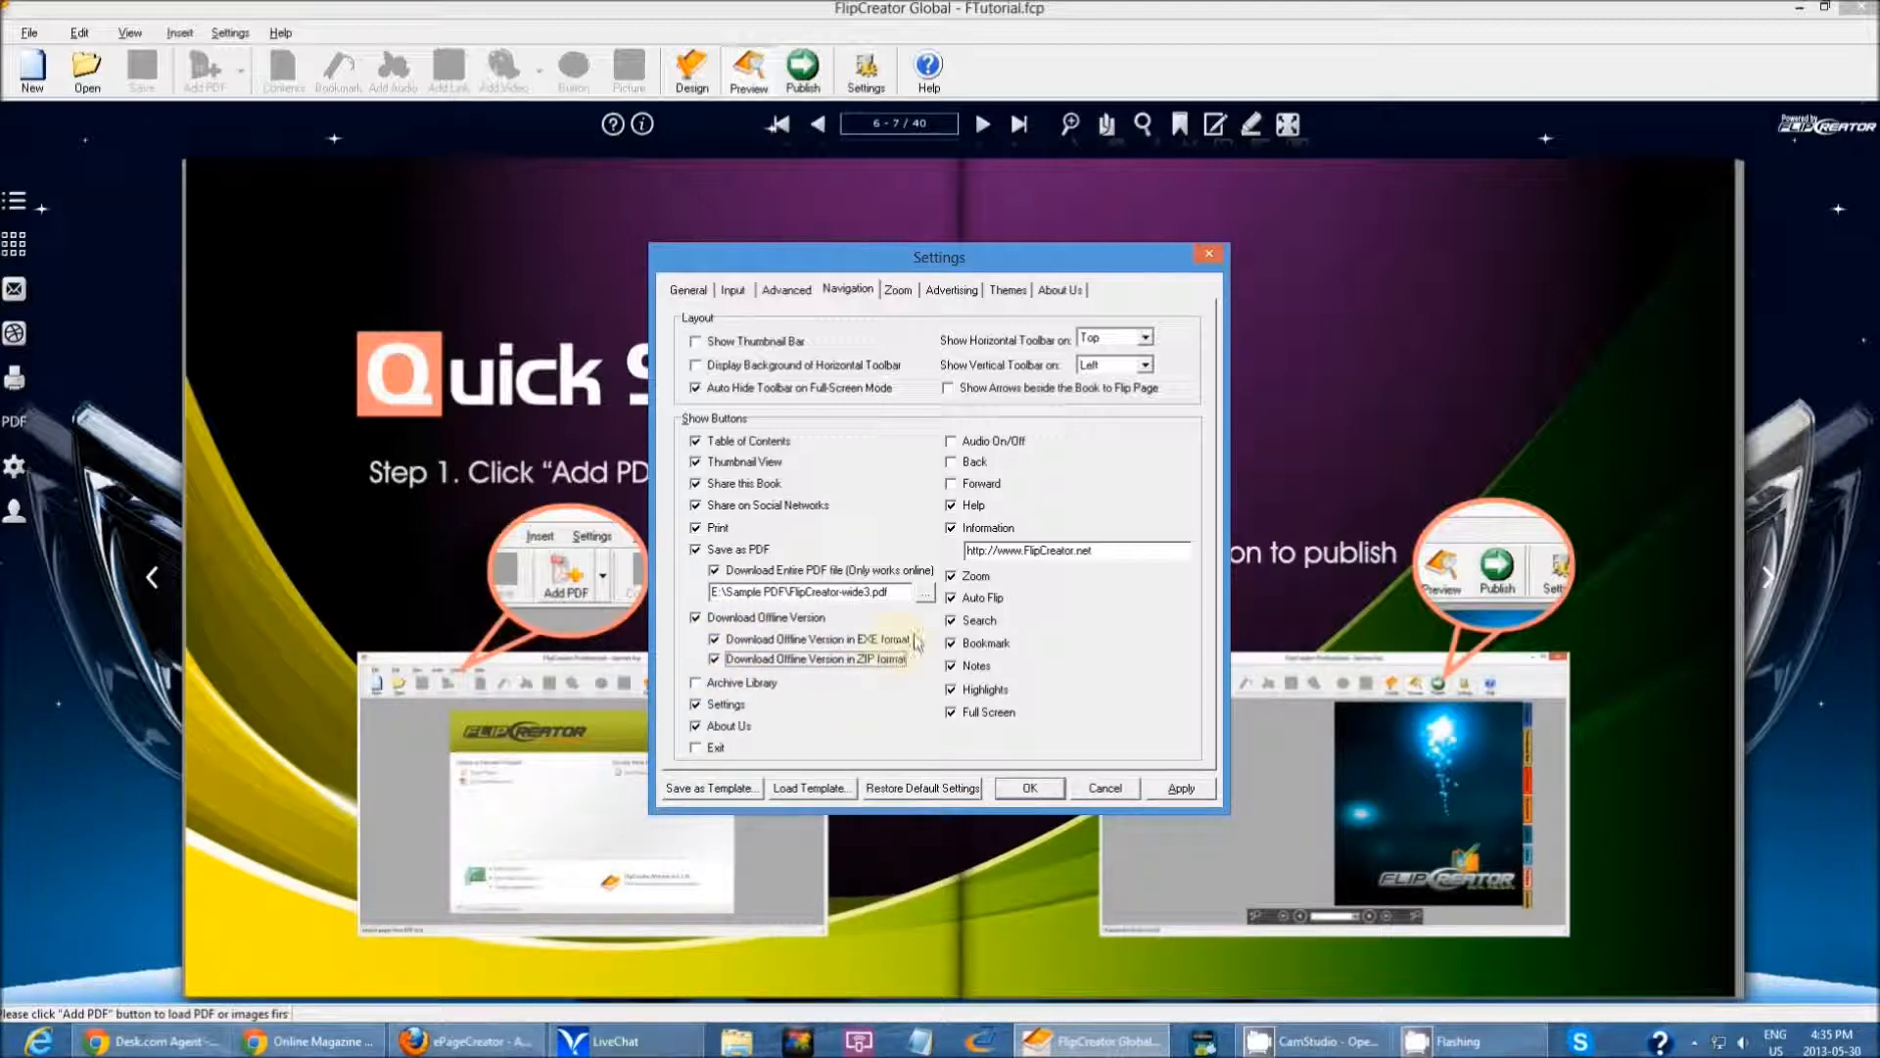
# Try turning off the ZIP offline format and enabling Archive Library in the Navigation settings, and cancel the changes.
pyautogui.click(714, 659)
pyautogui.click(769, 687)
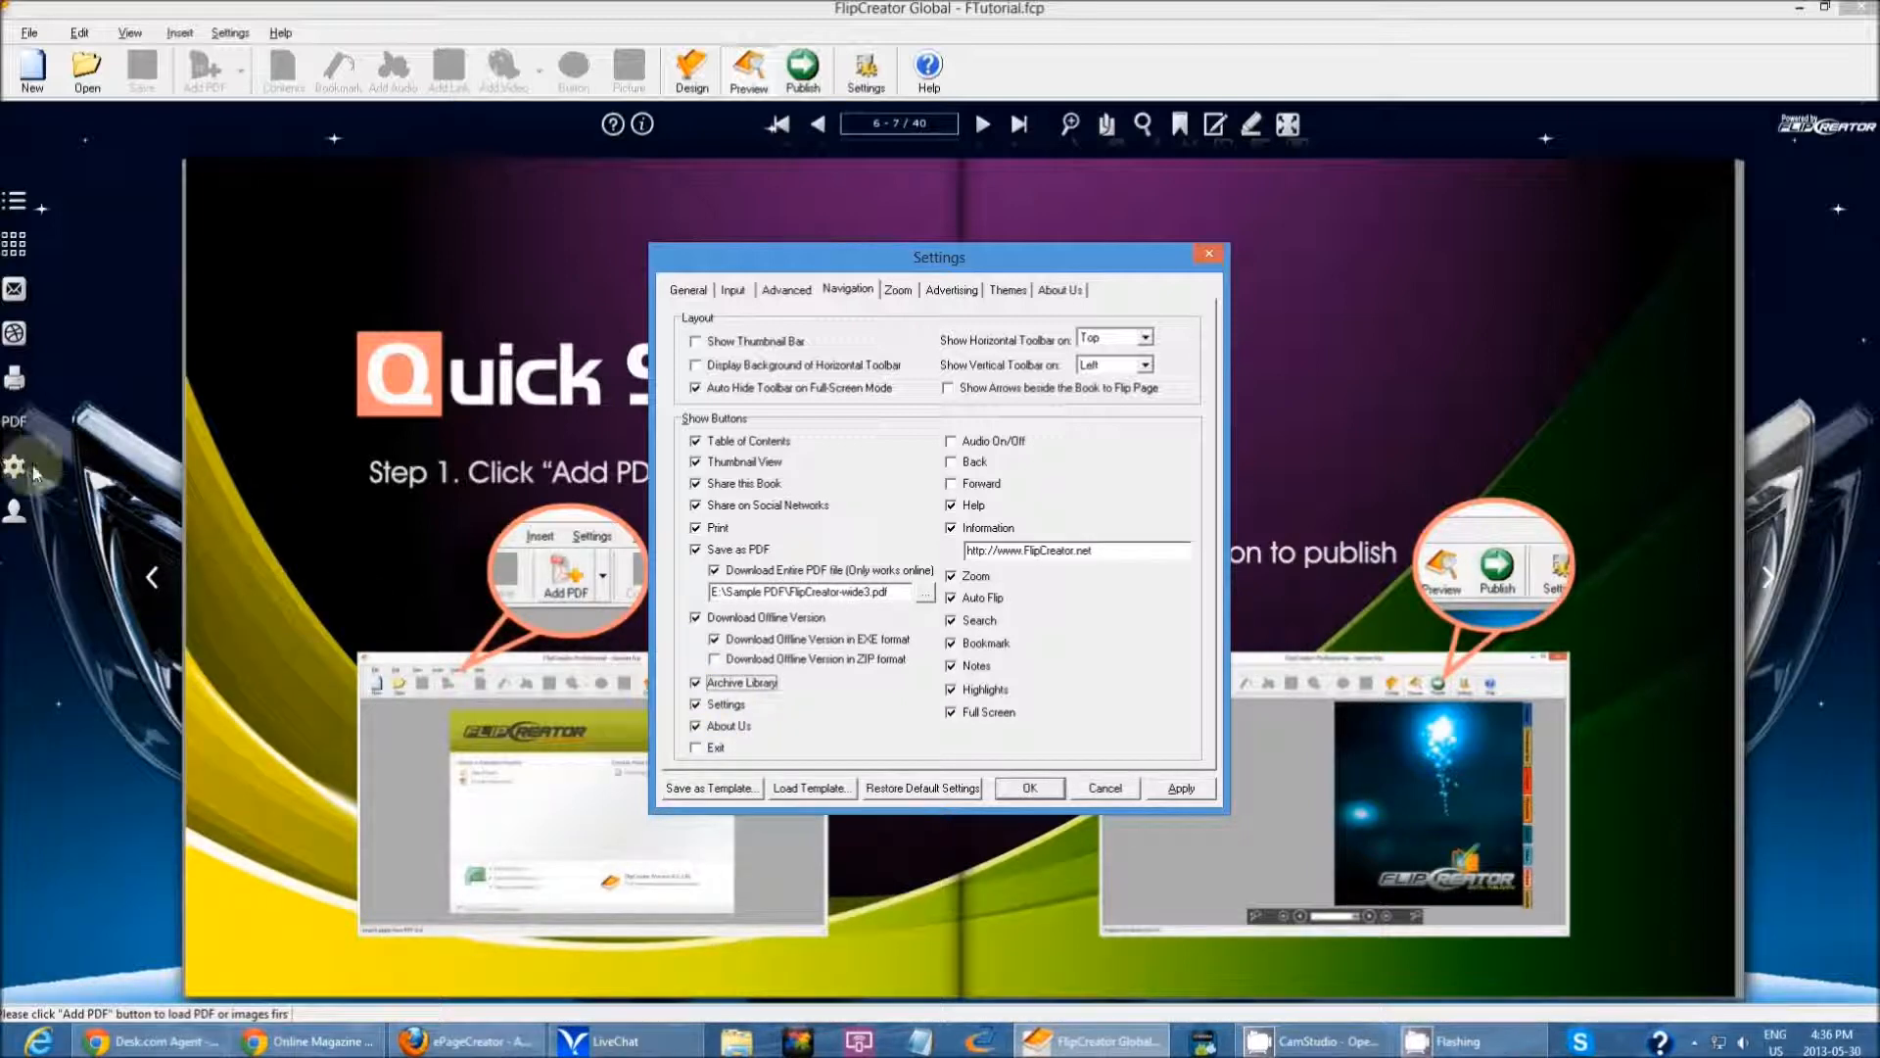
pyautogui.click(1102, 791)
# Check the options and the available languages in the book's own Settings panel, and close it without changing anything.
pyautogui.click(14, 466)
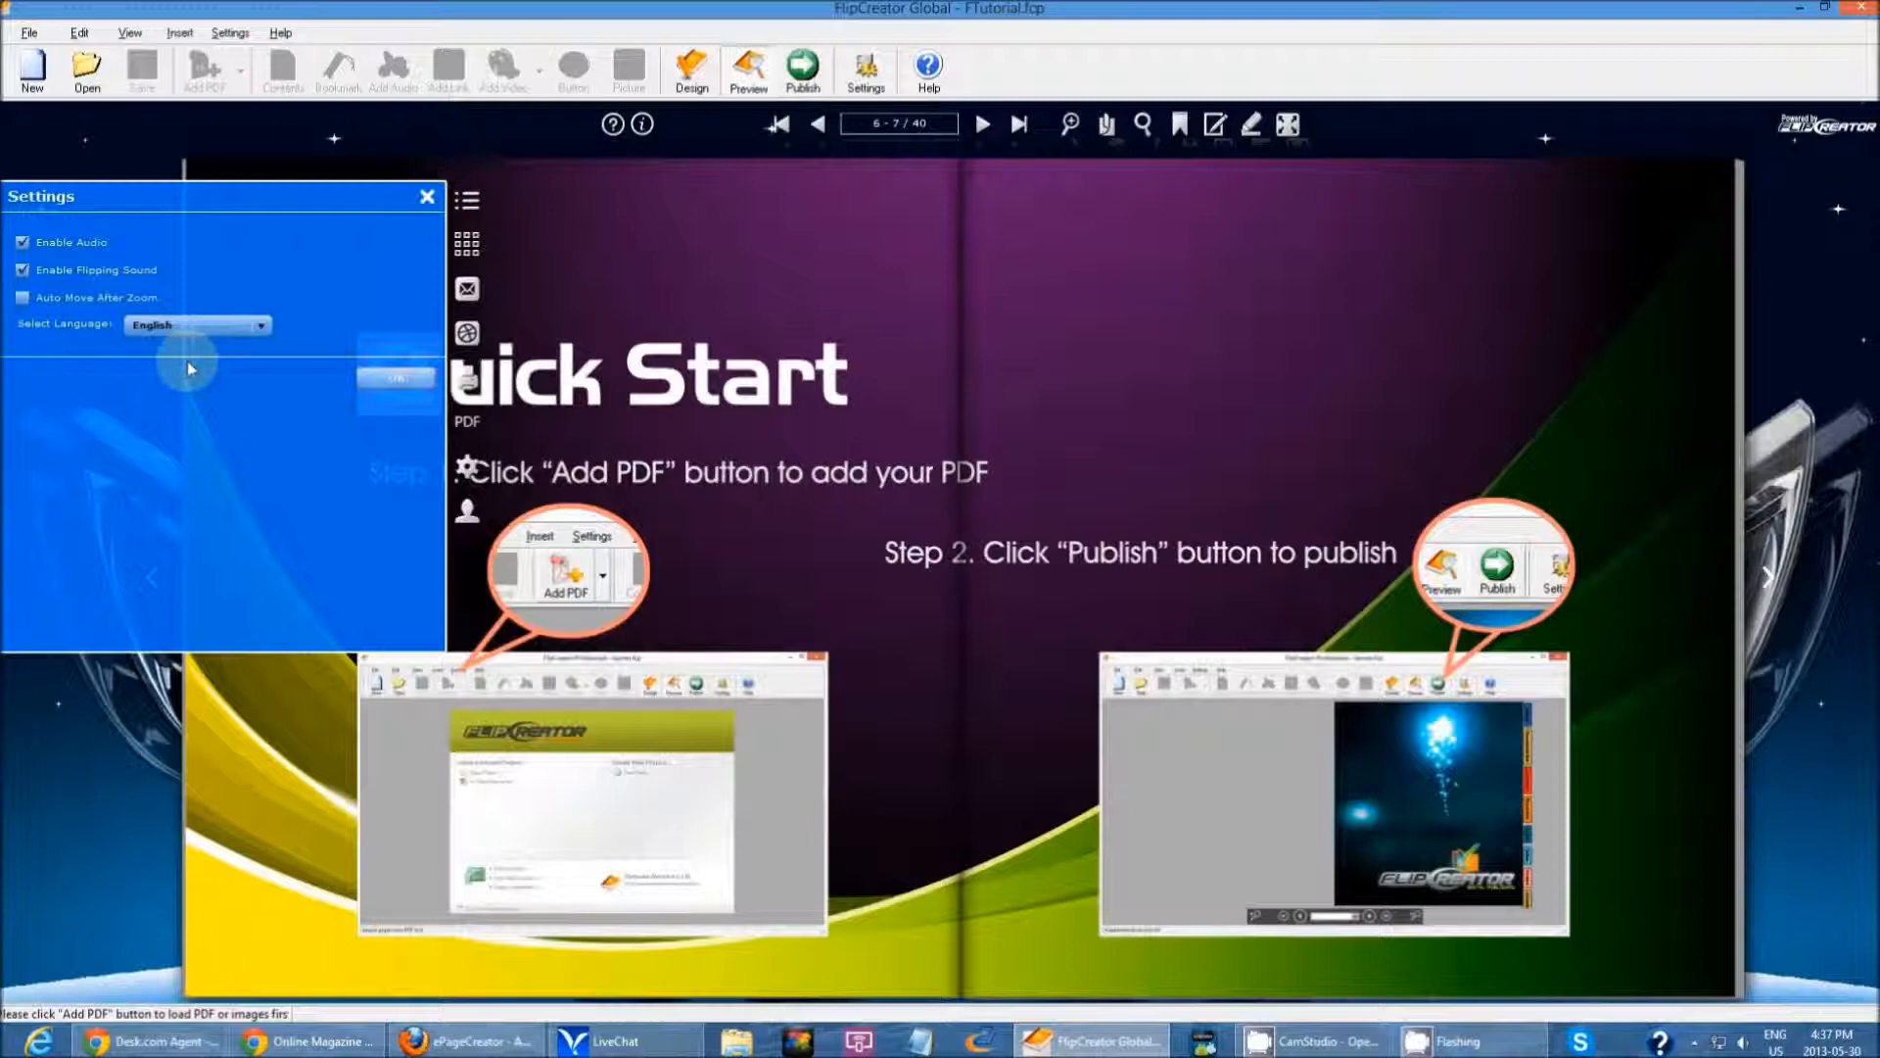
pyautogui.click(250, 325)
pyautogui.scroll(3, 260, 492)
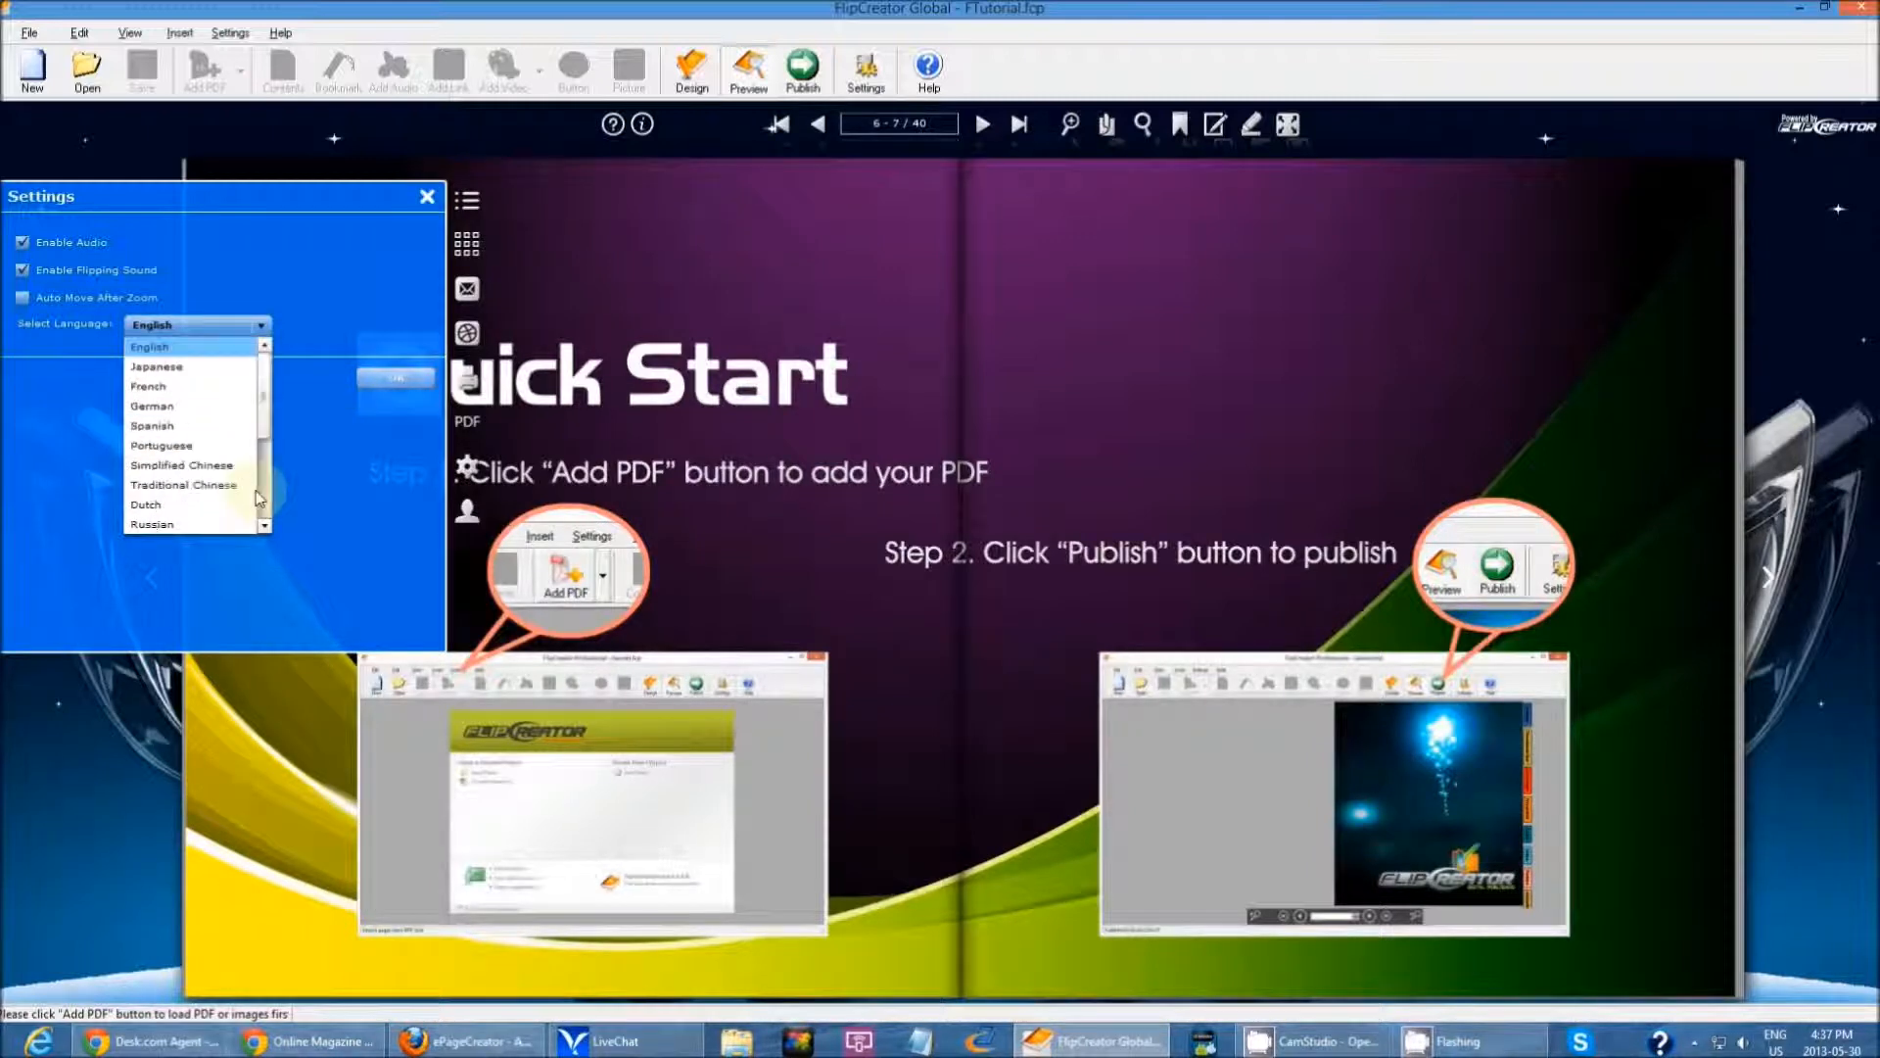
pyautogui.click(337, 273)
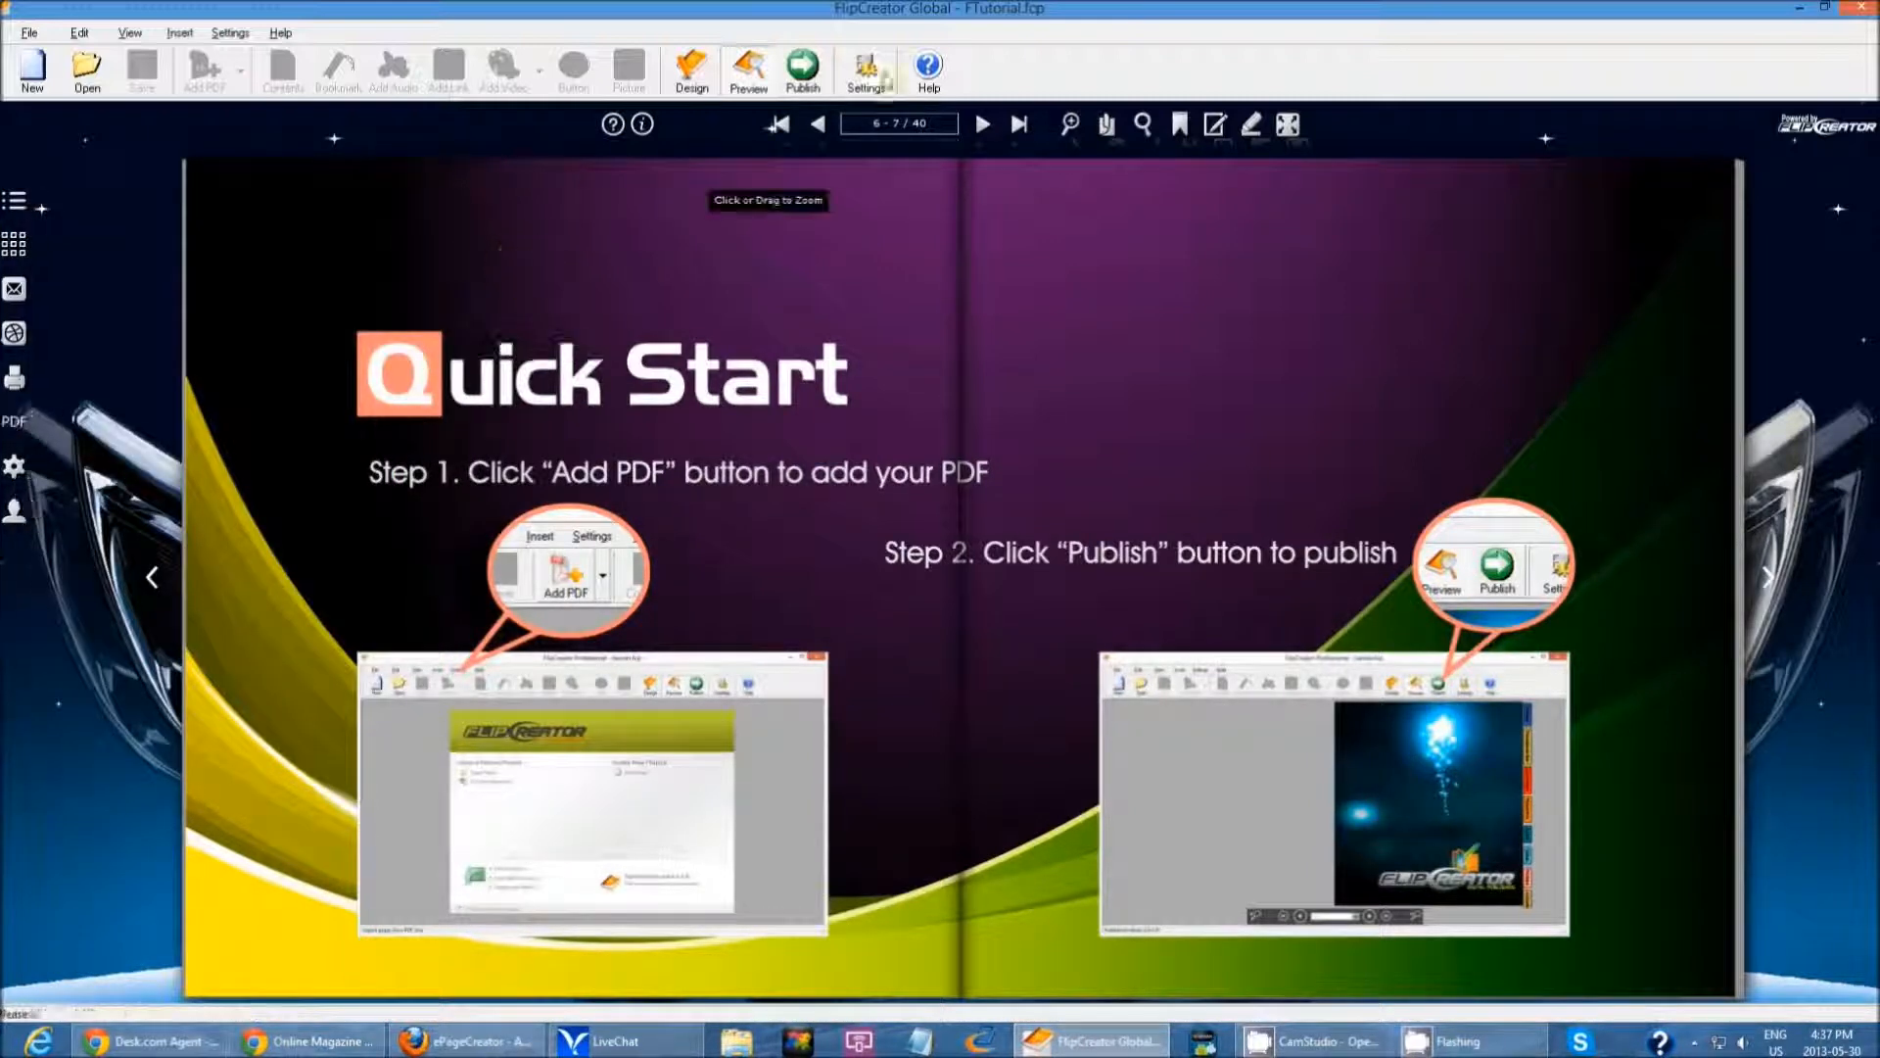
# Review the web address set for the Information button in the Navigation settings, and confirm the dialog.
pyautogui.click(866, 71)
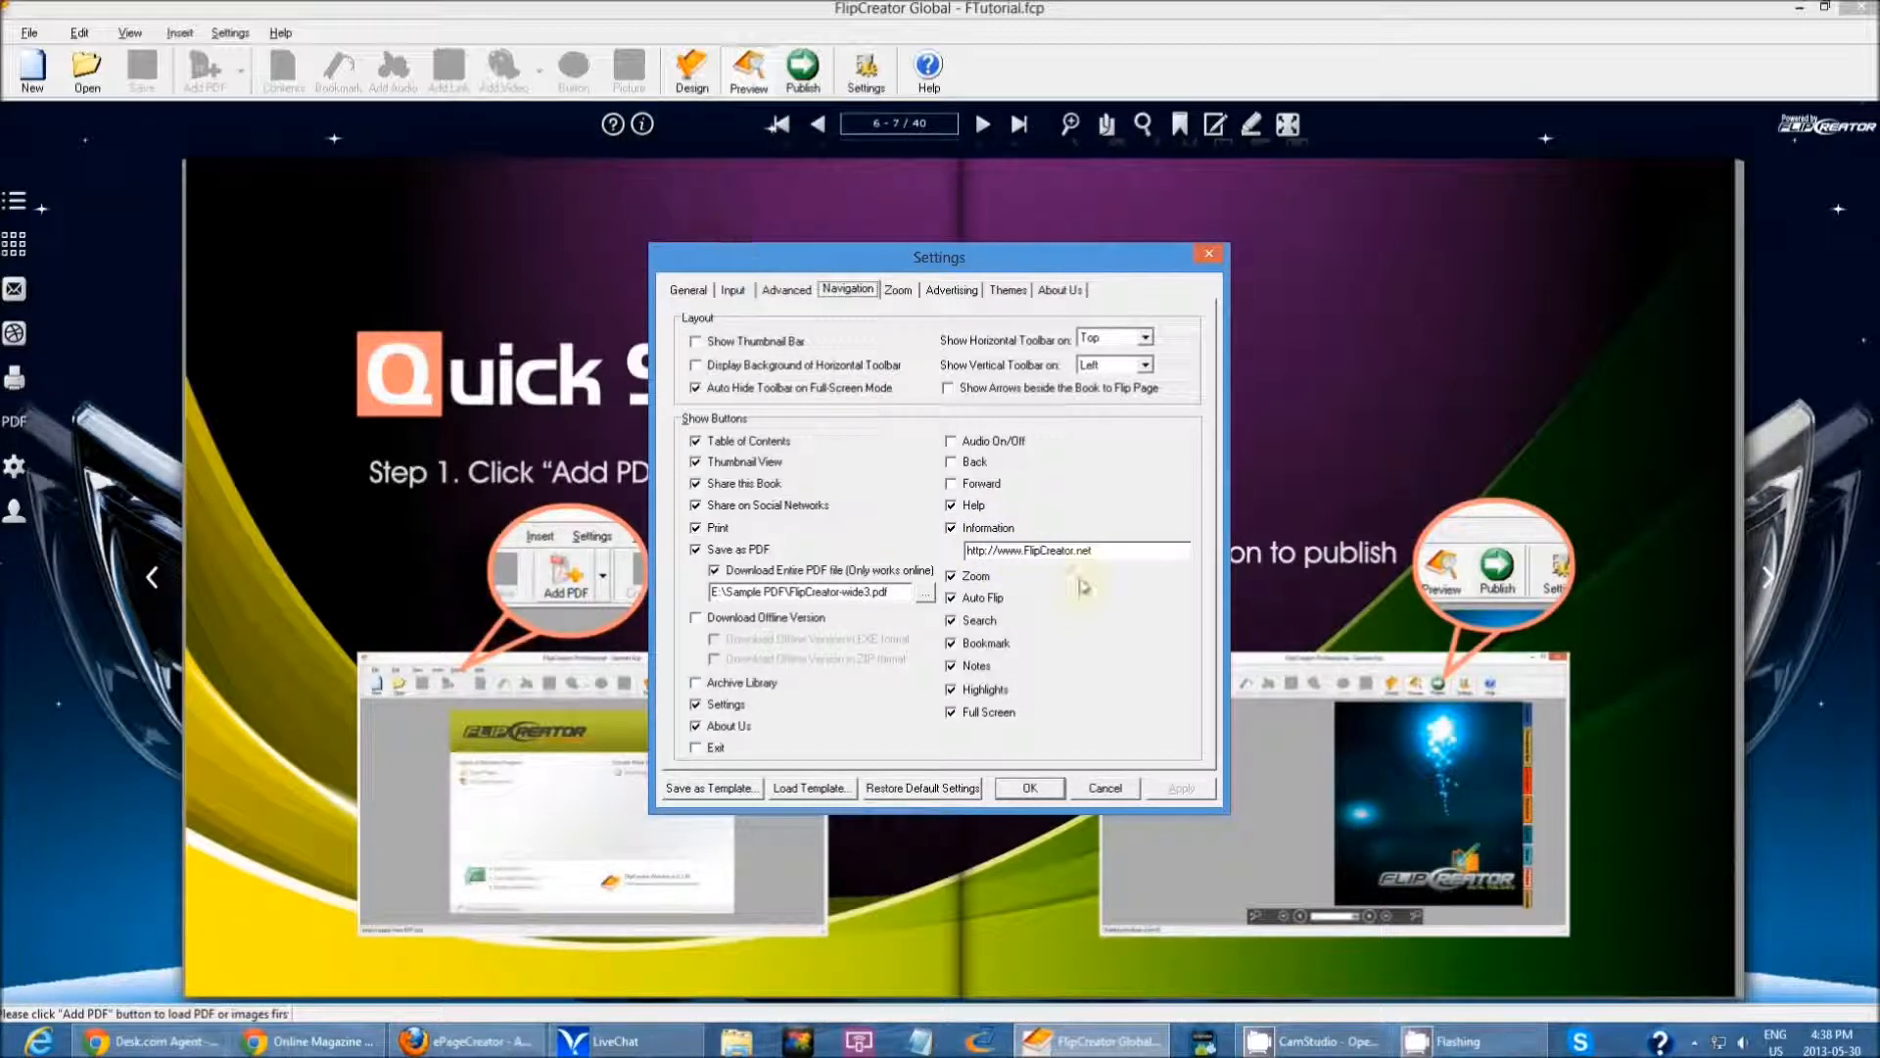
pyautogui.click(1107, 550)
pyautogui.moveTo(1107, 550); pyautogui.dragTo(915, 548)
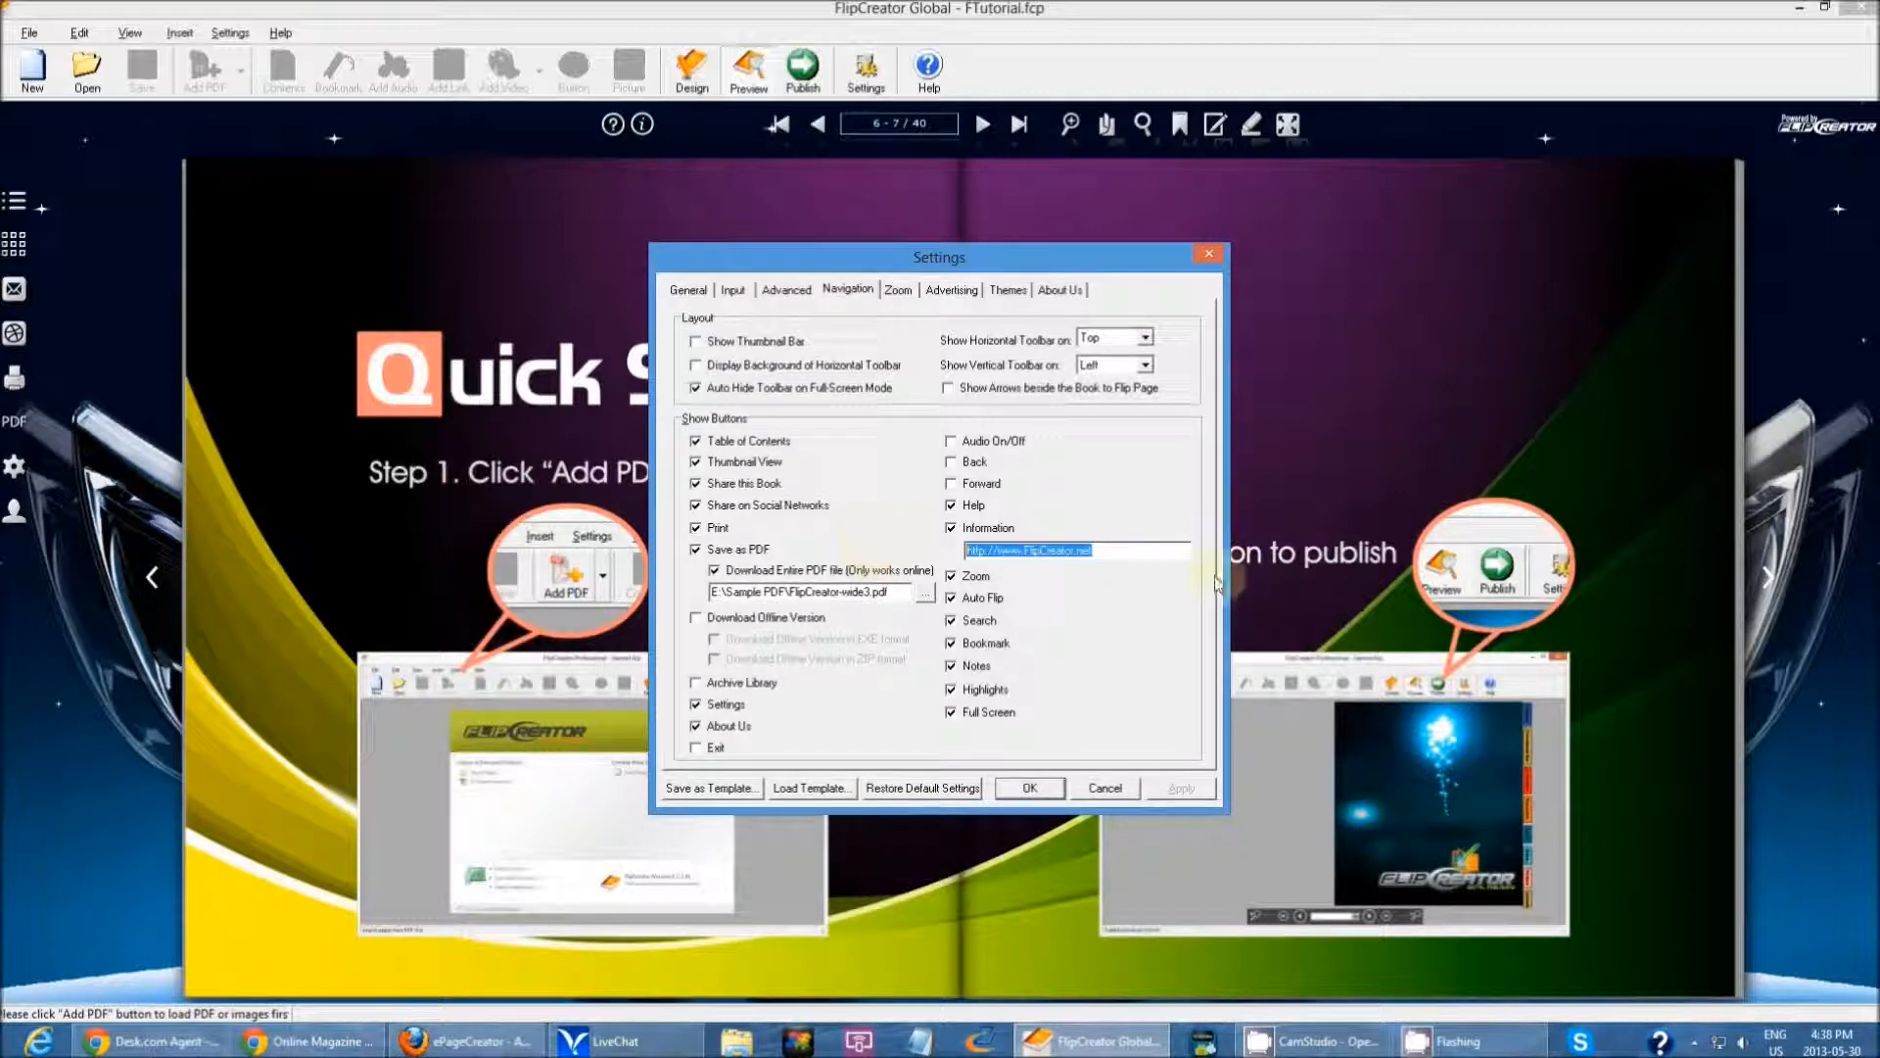
pyautogui.click(1109, 551)
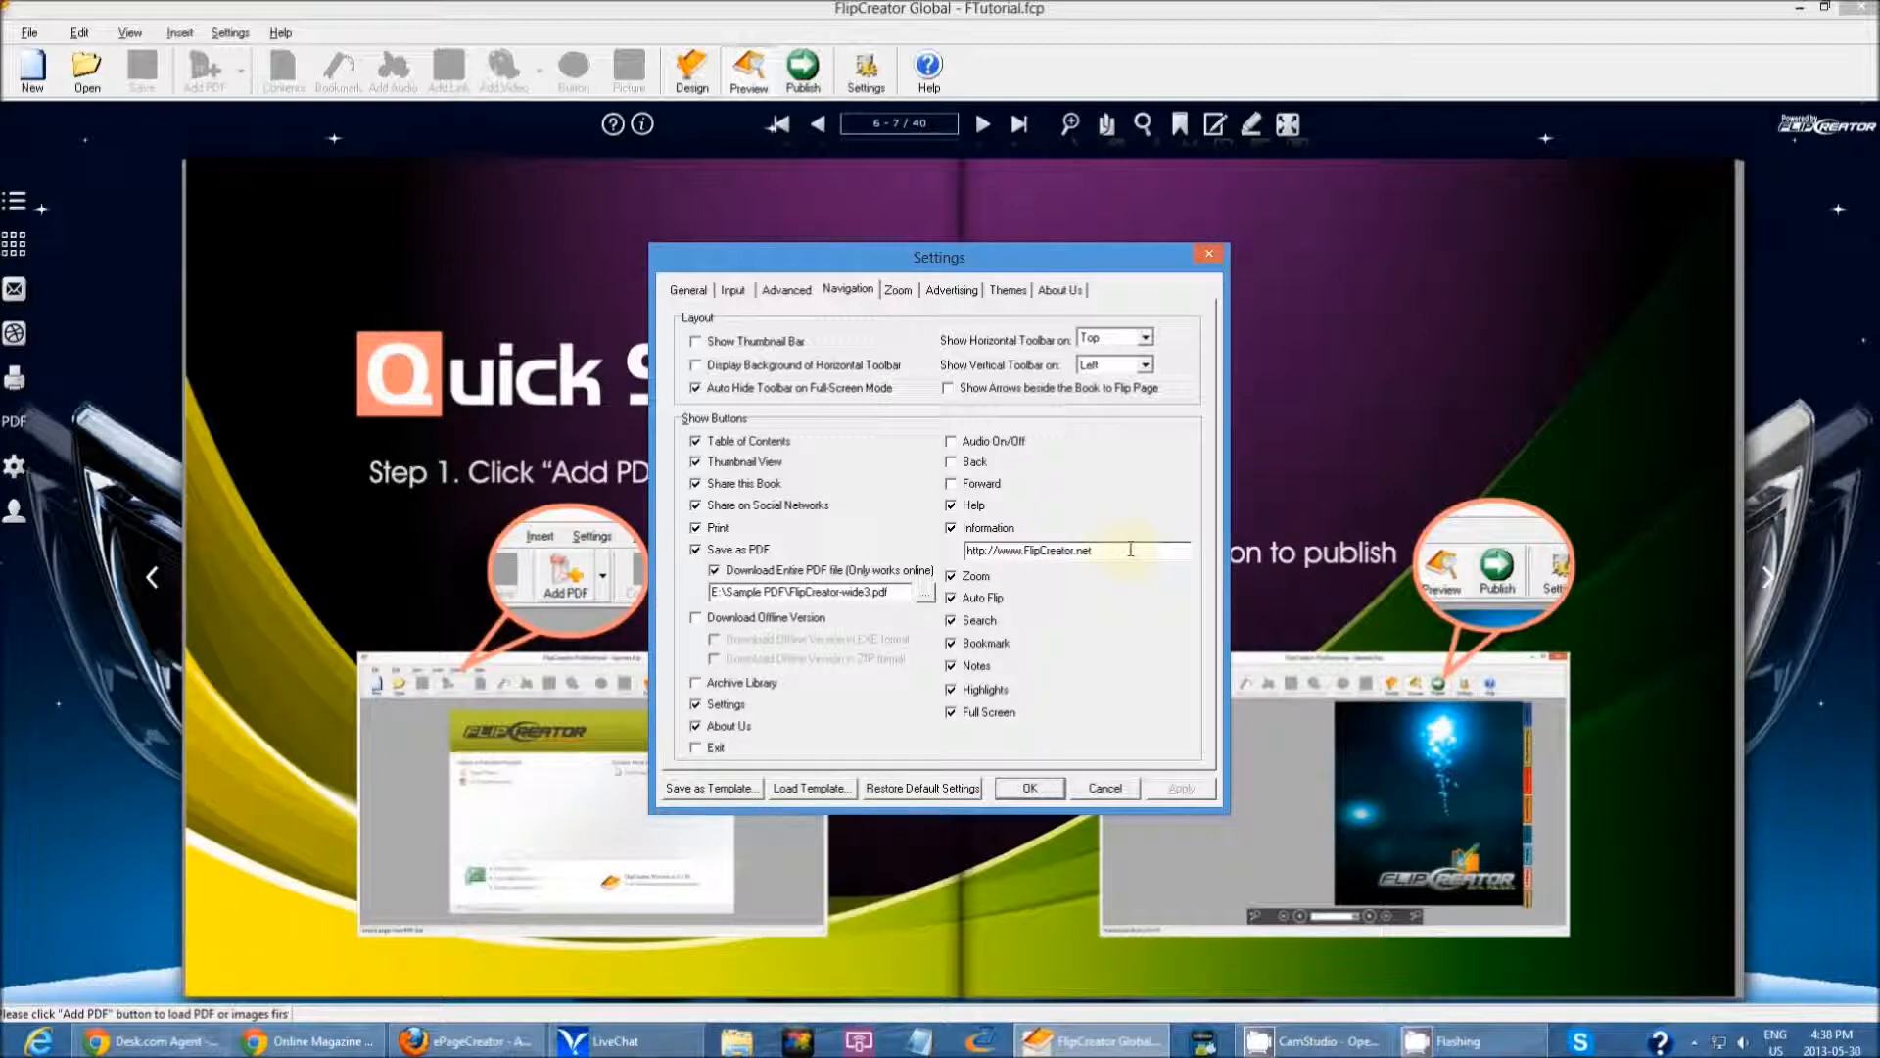
pyautogui.click(1029, 787)
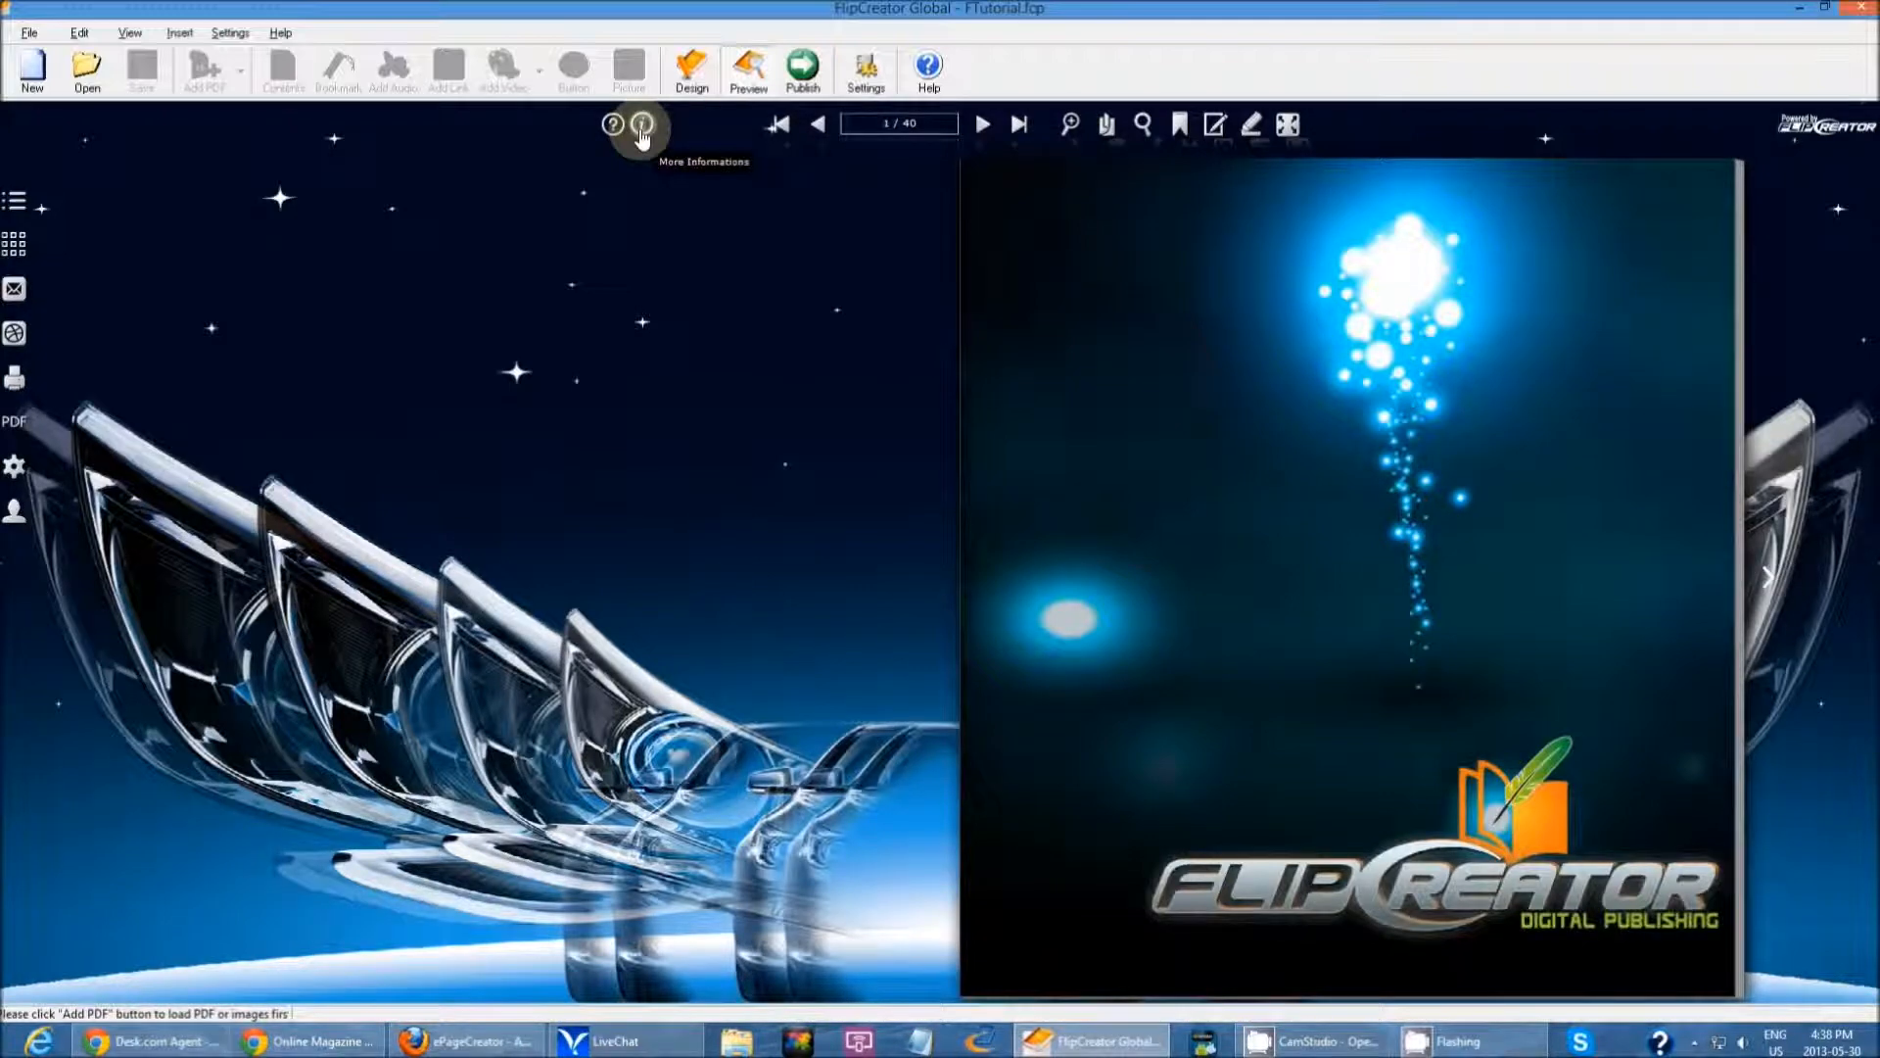
# Test the book's More Informations link in the preview, skim the website it opens, and minimize the browser window.
pyautogui.click(641, 128)
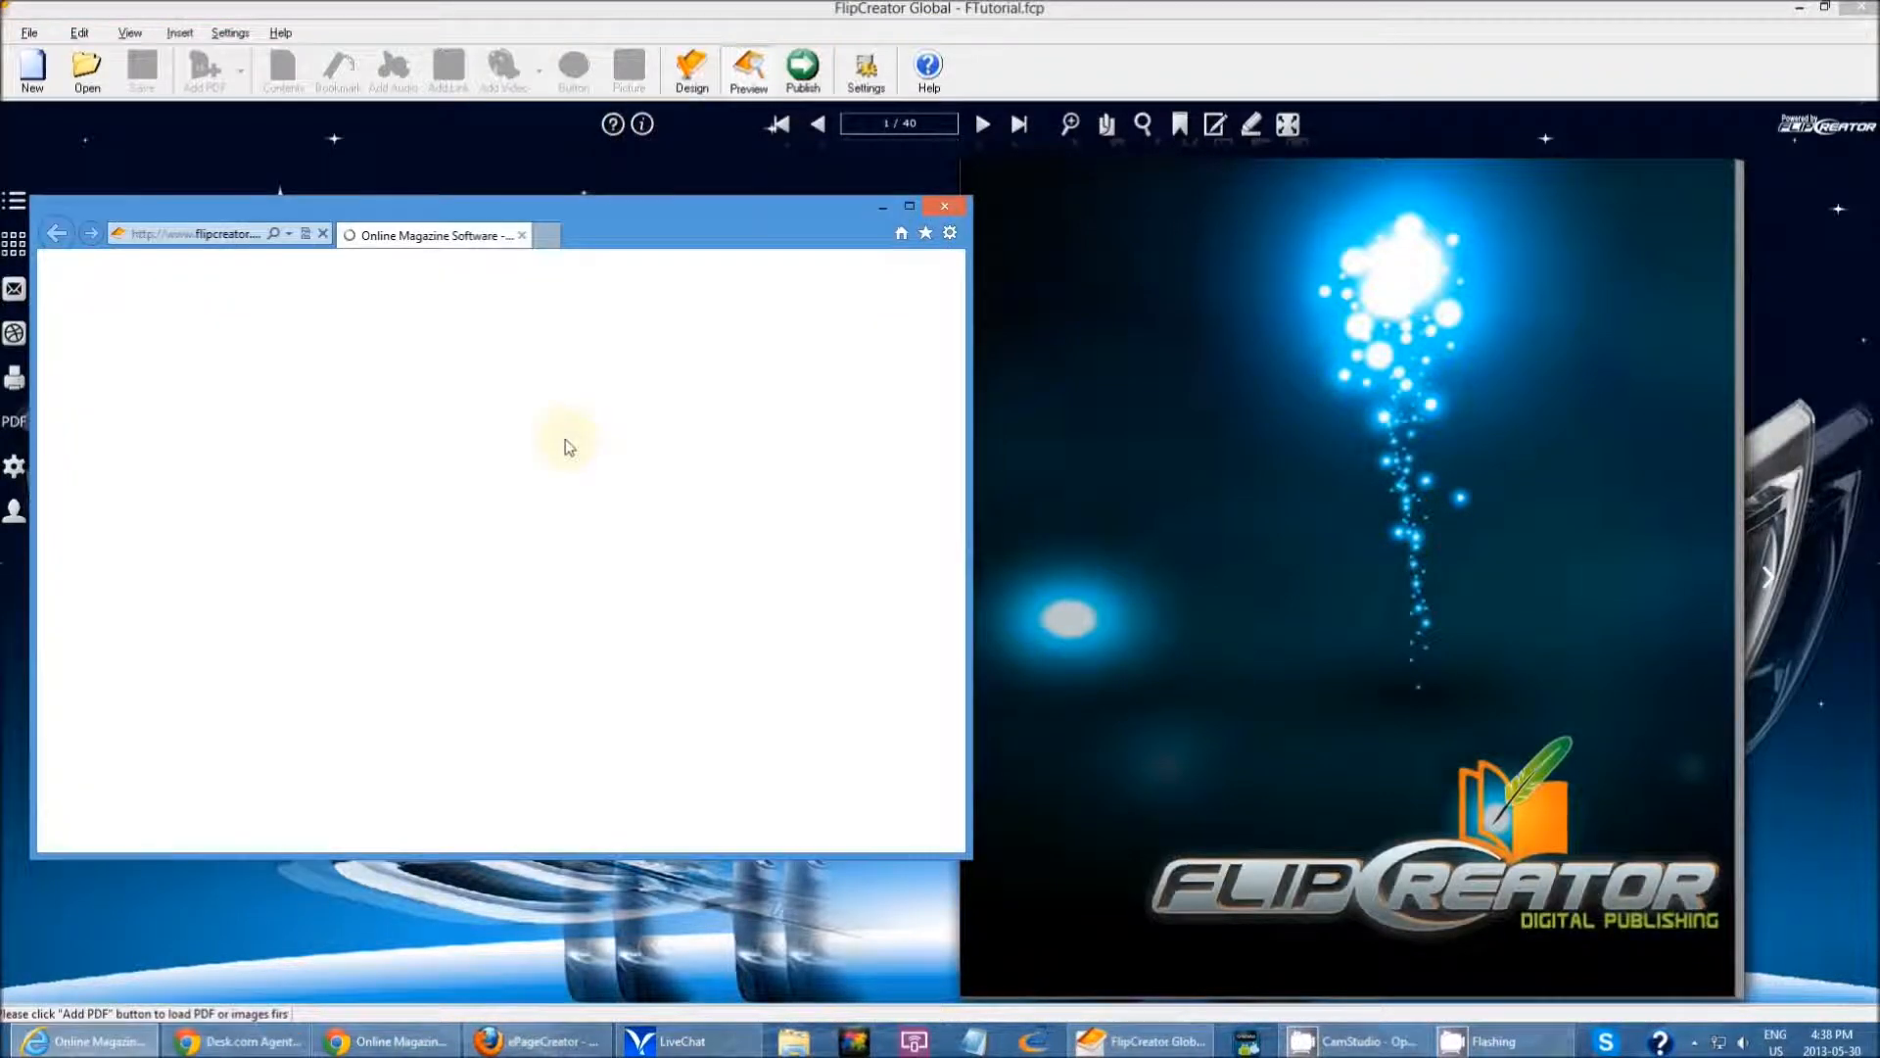
pyautogui.scroll(-10, 632, 509)
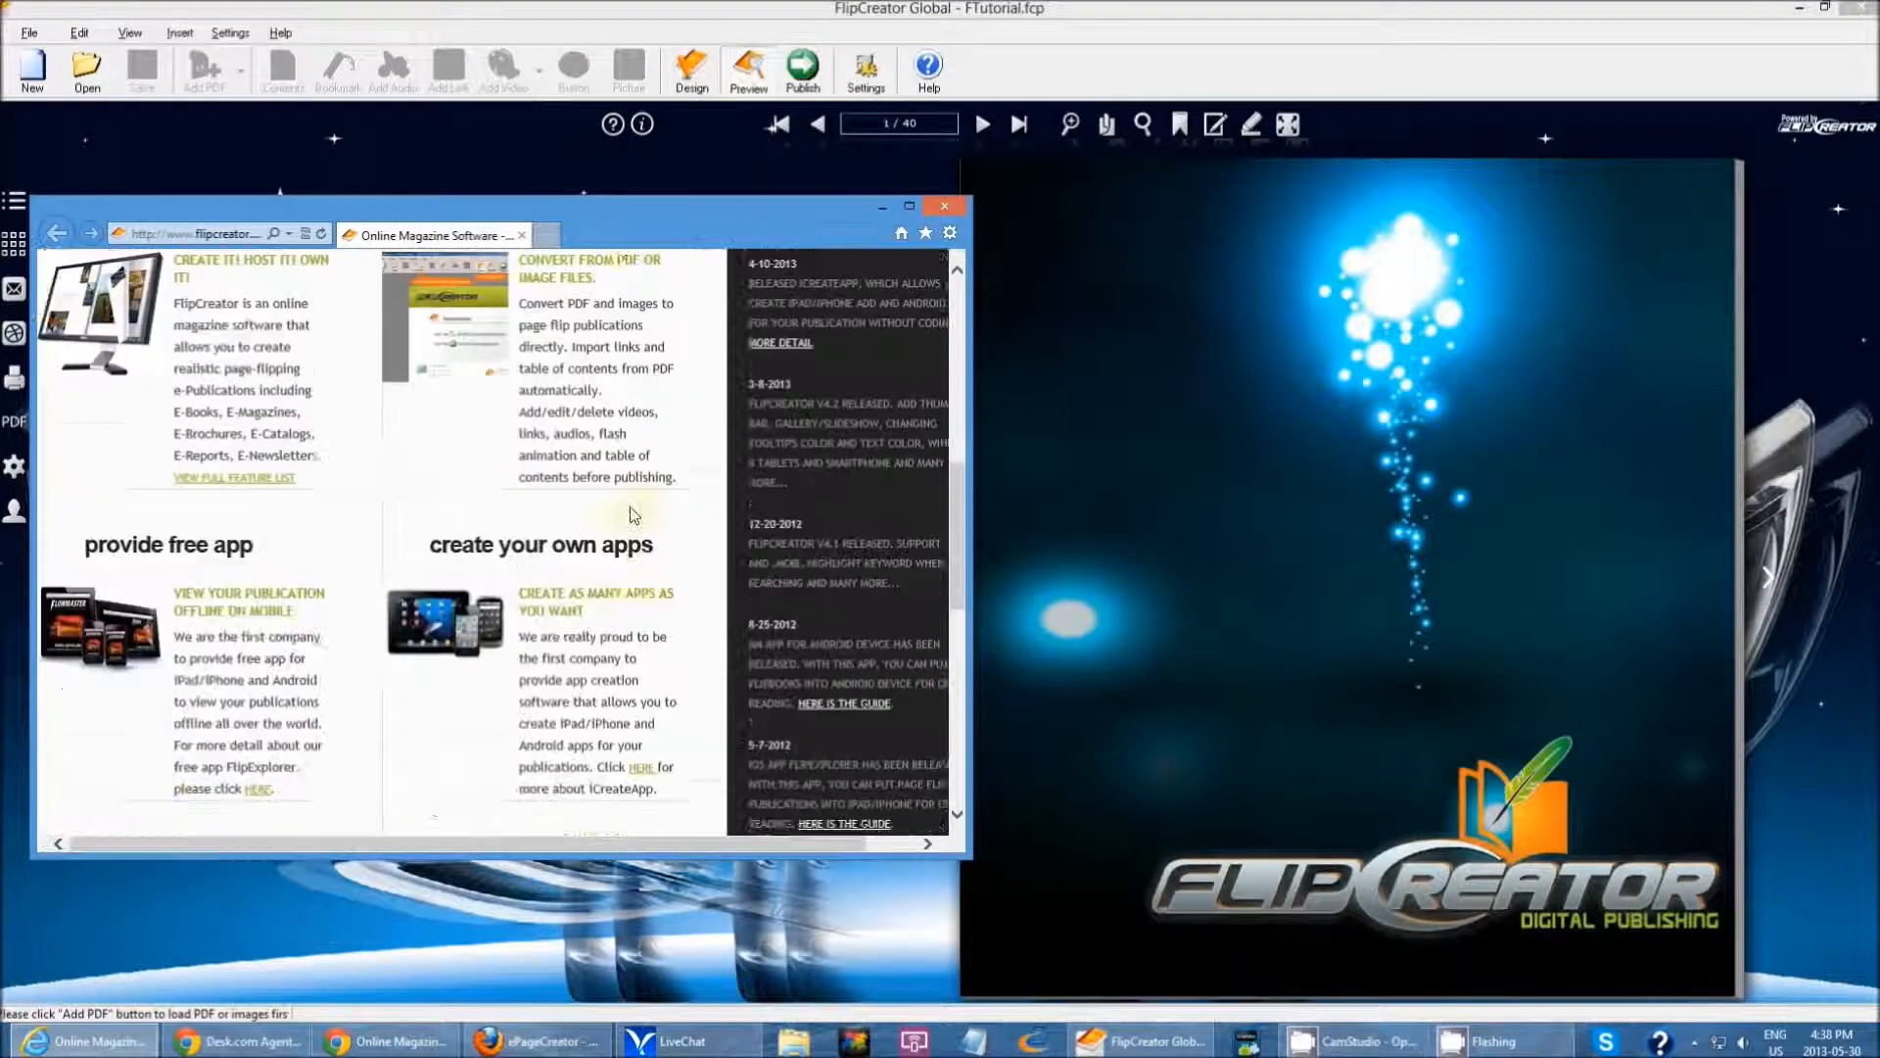
pyautogui.scroll(9, 634, 505)
pyautogui.scroll(1, 635, 504)
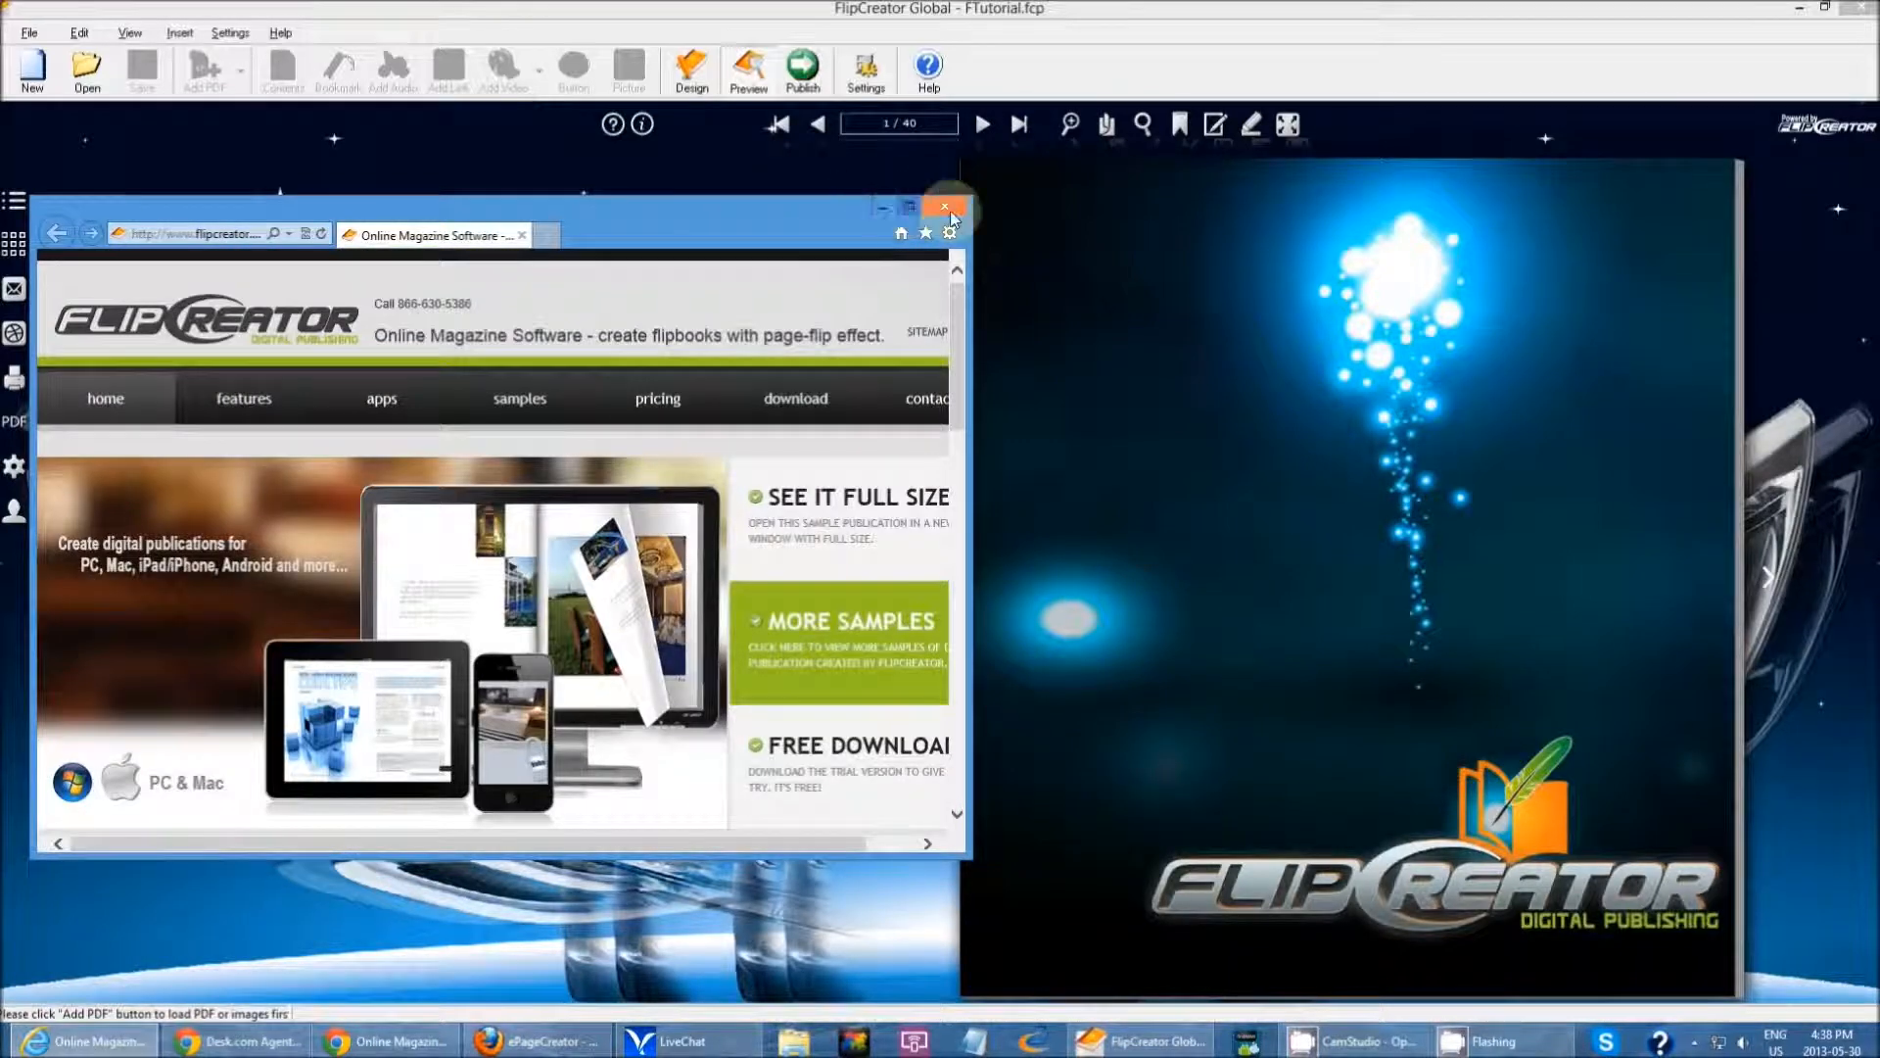
pyautogui.click(881, 204)
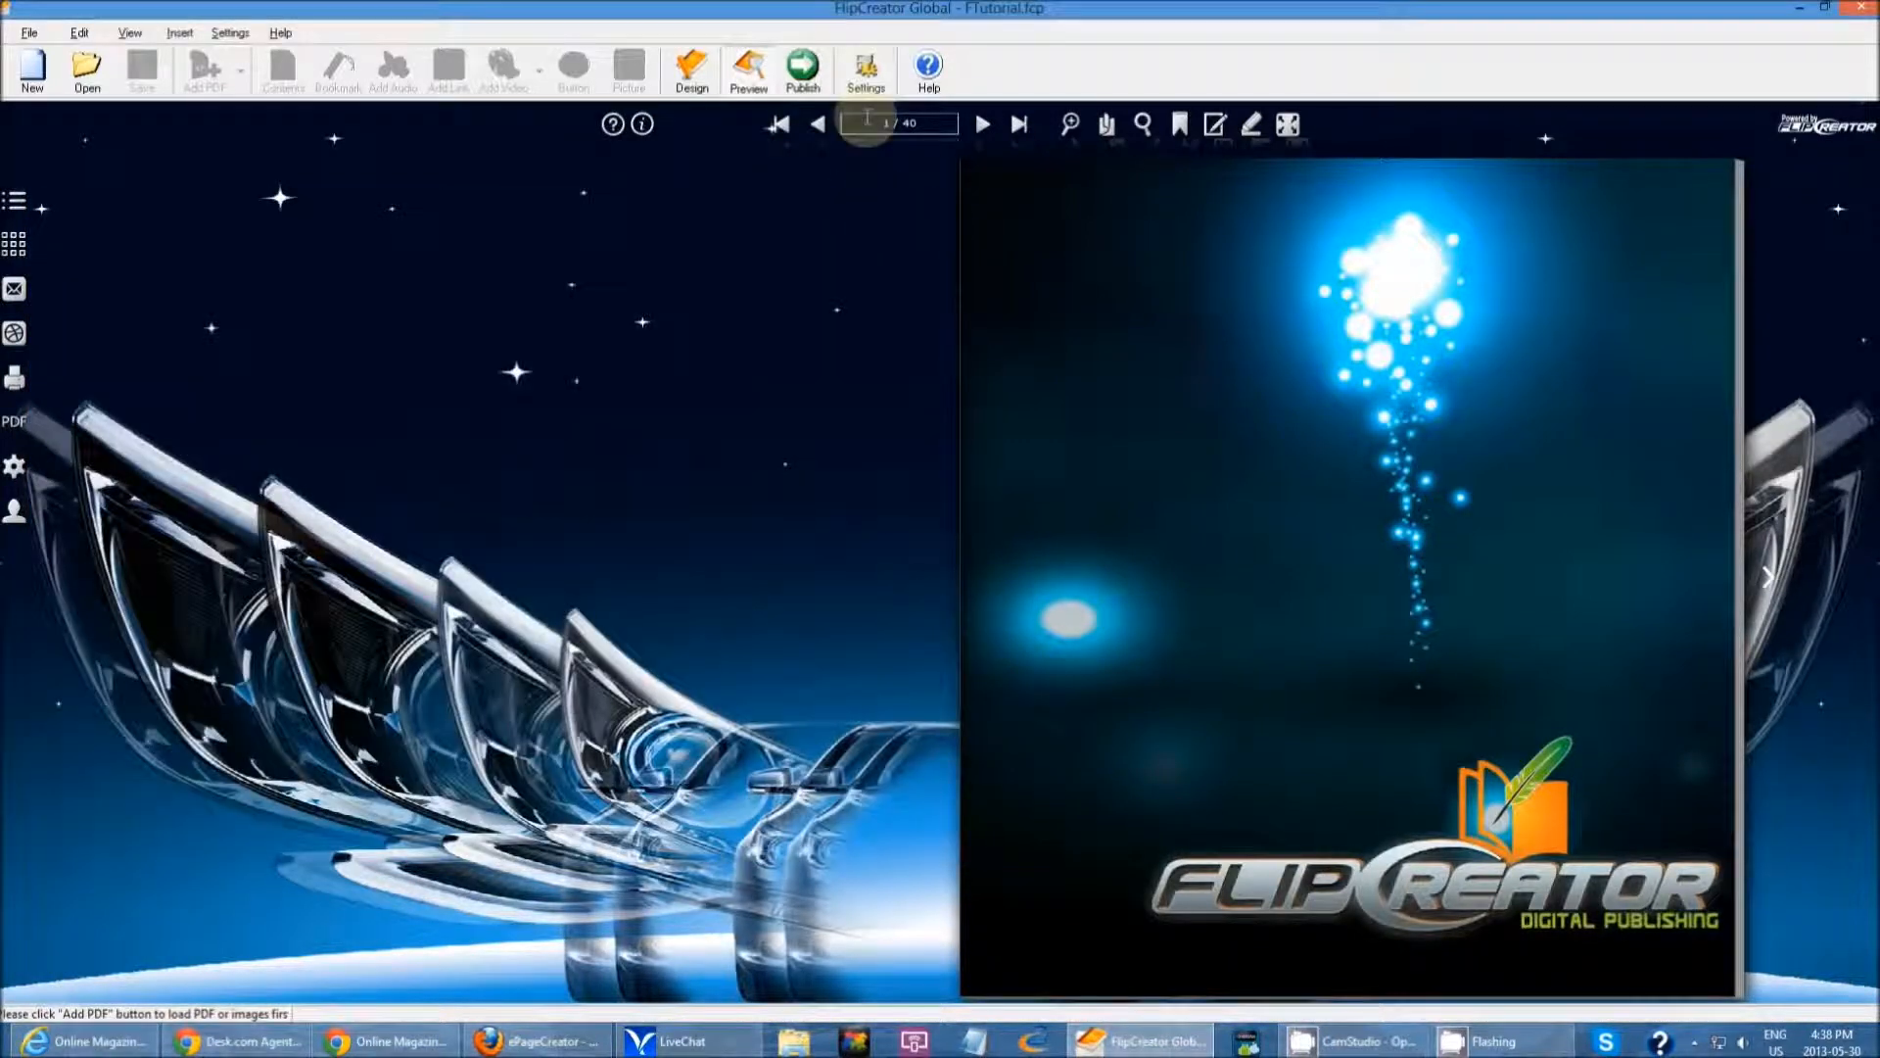
# Review the viewer button options in the Navigation settings without changes, and check the toolbars' auto-hide behavior in full-screen mode.
pyautogui.click(861, 87)
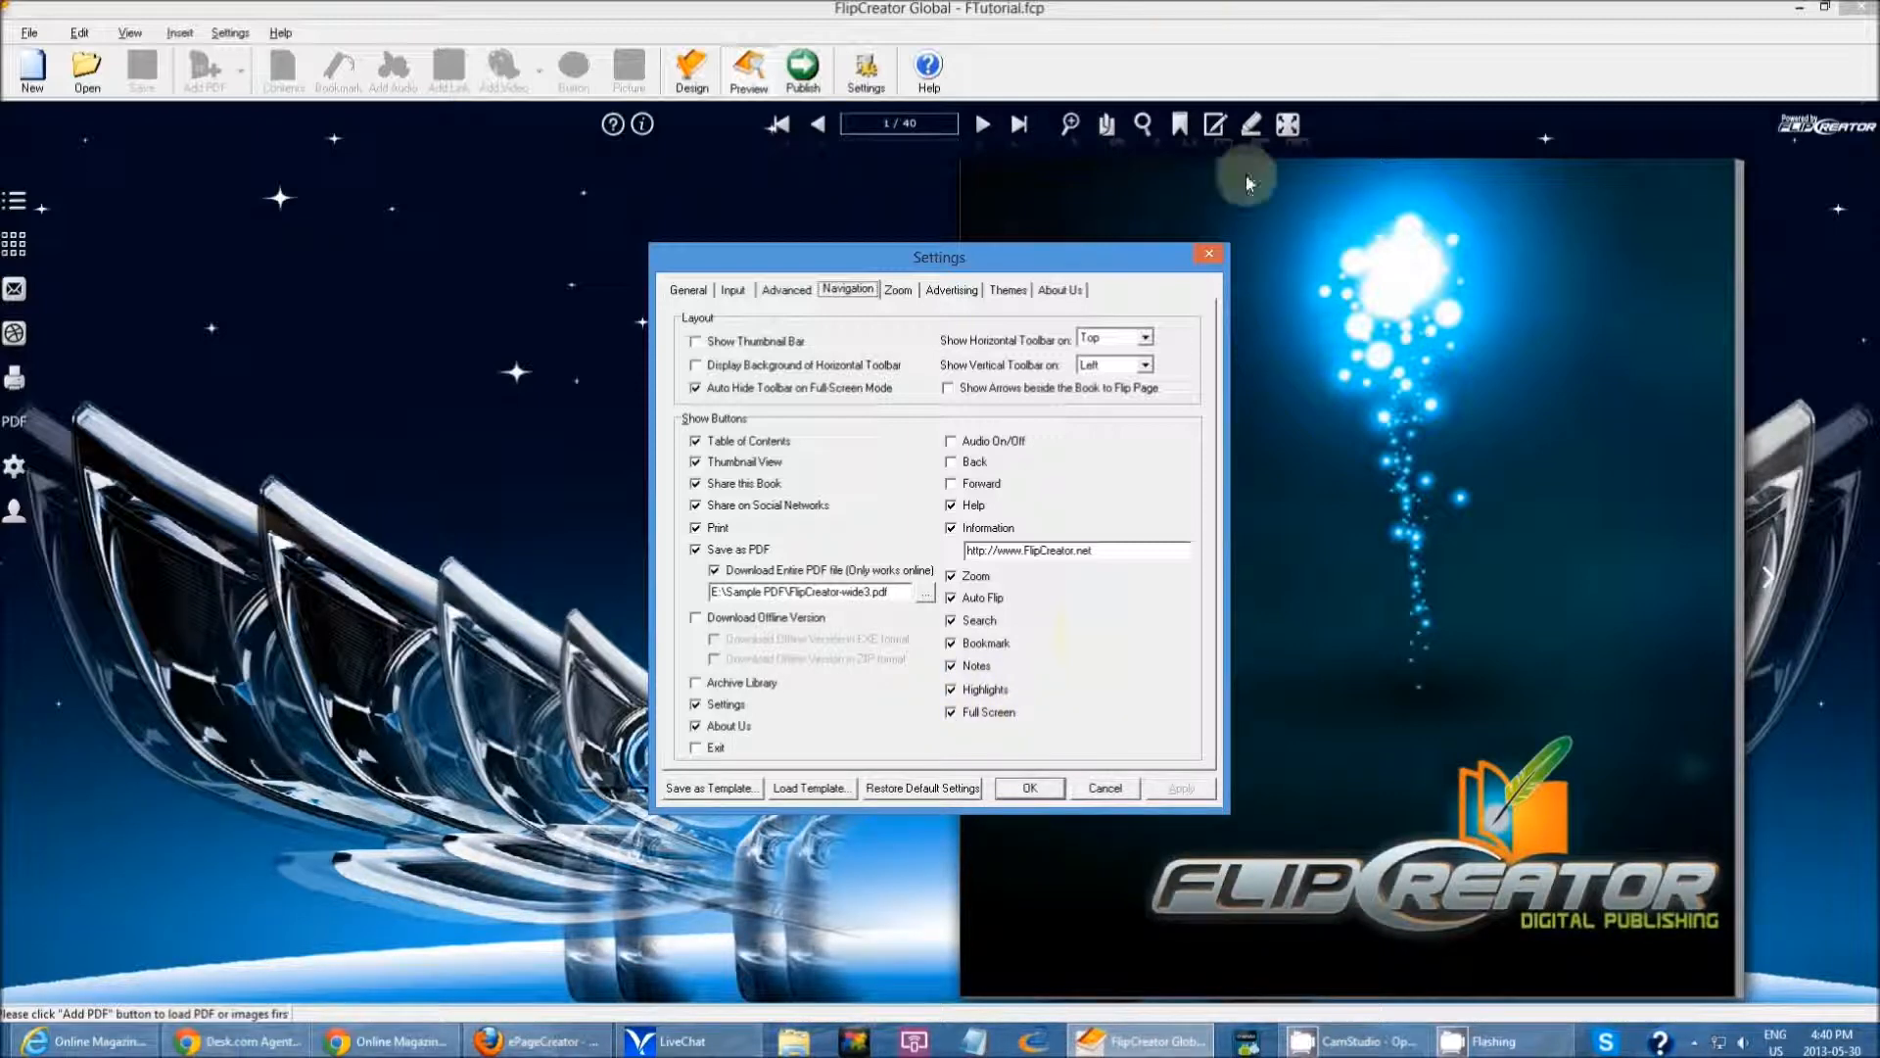
pyautogui.click(1104, 788)
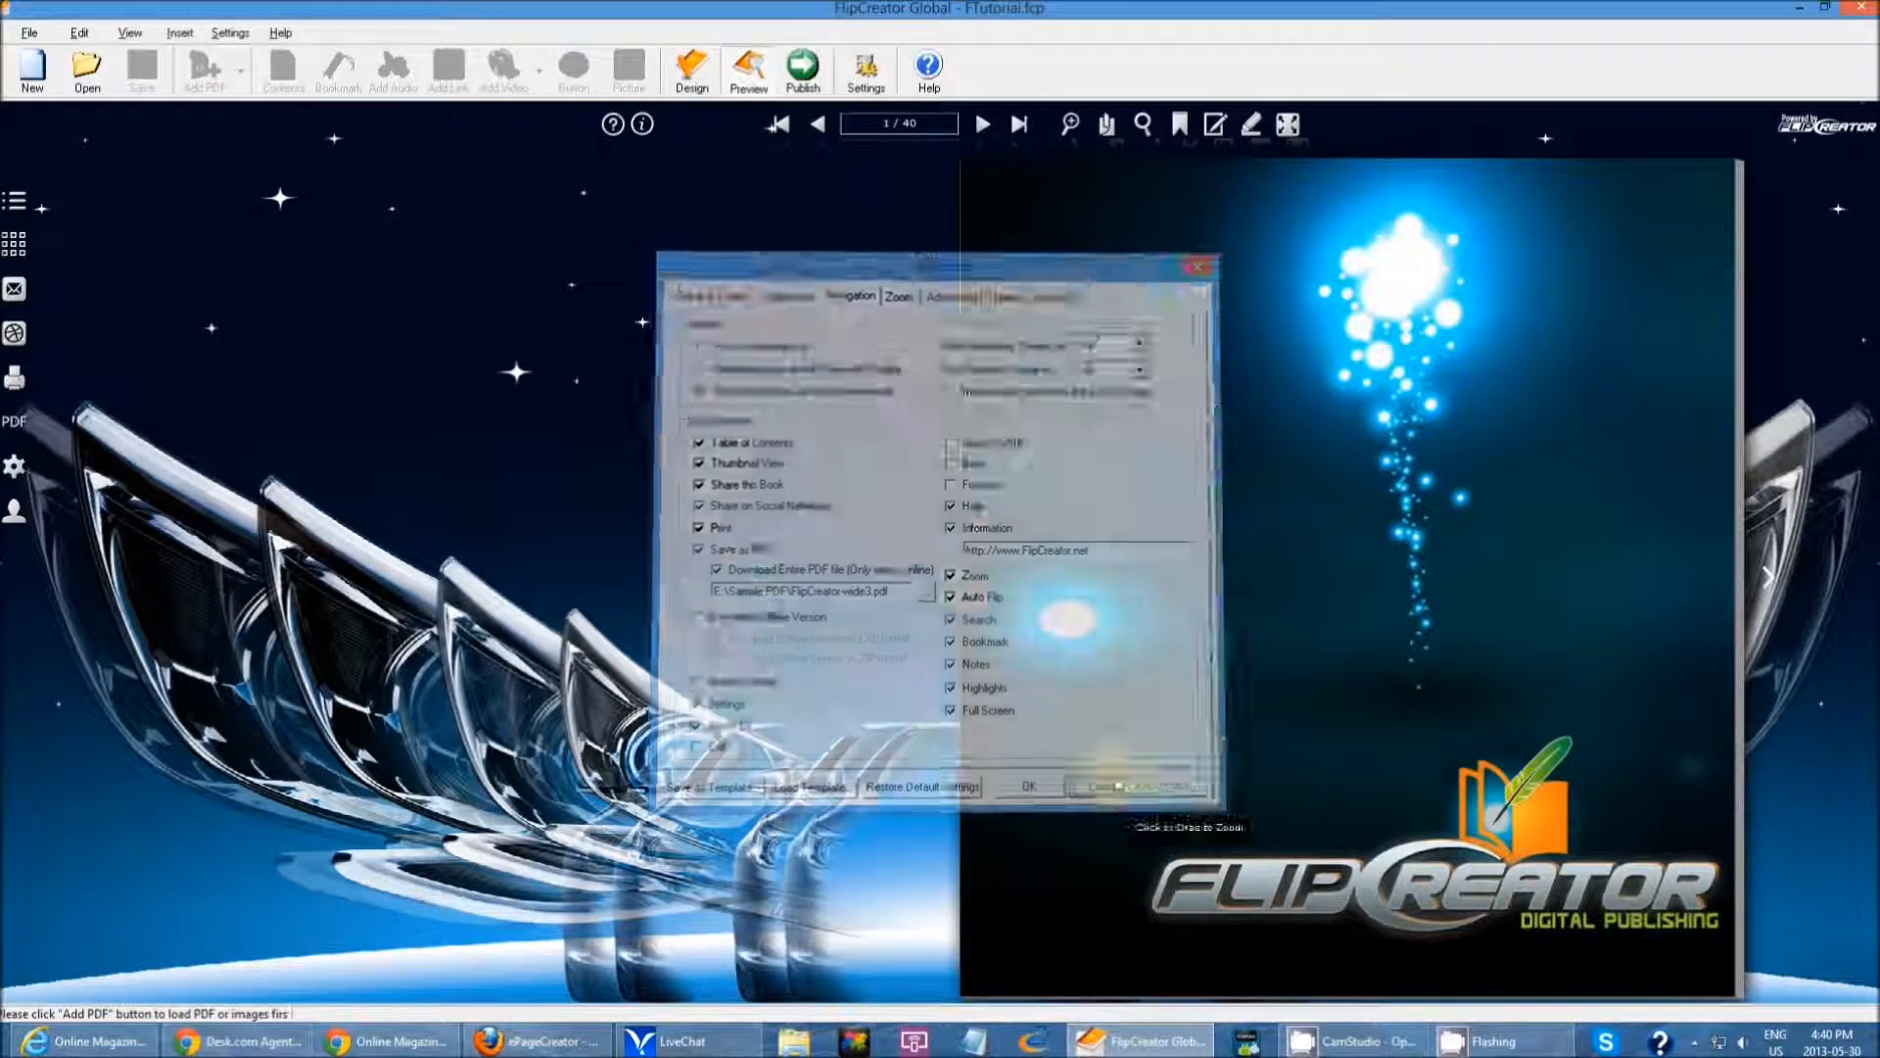
pyautogui.click(1287, 123)
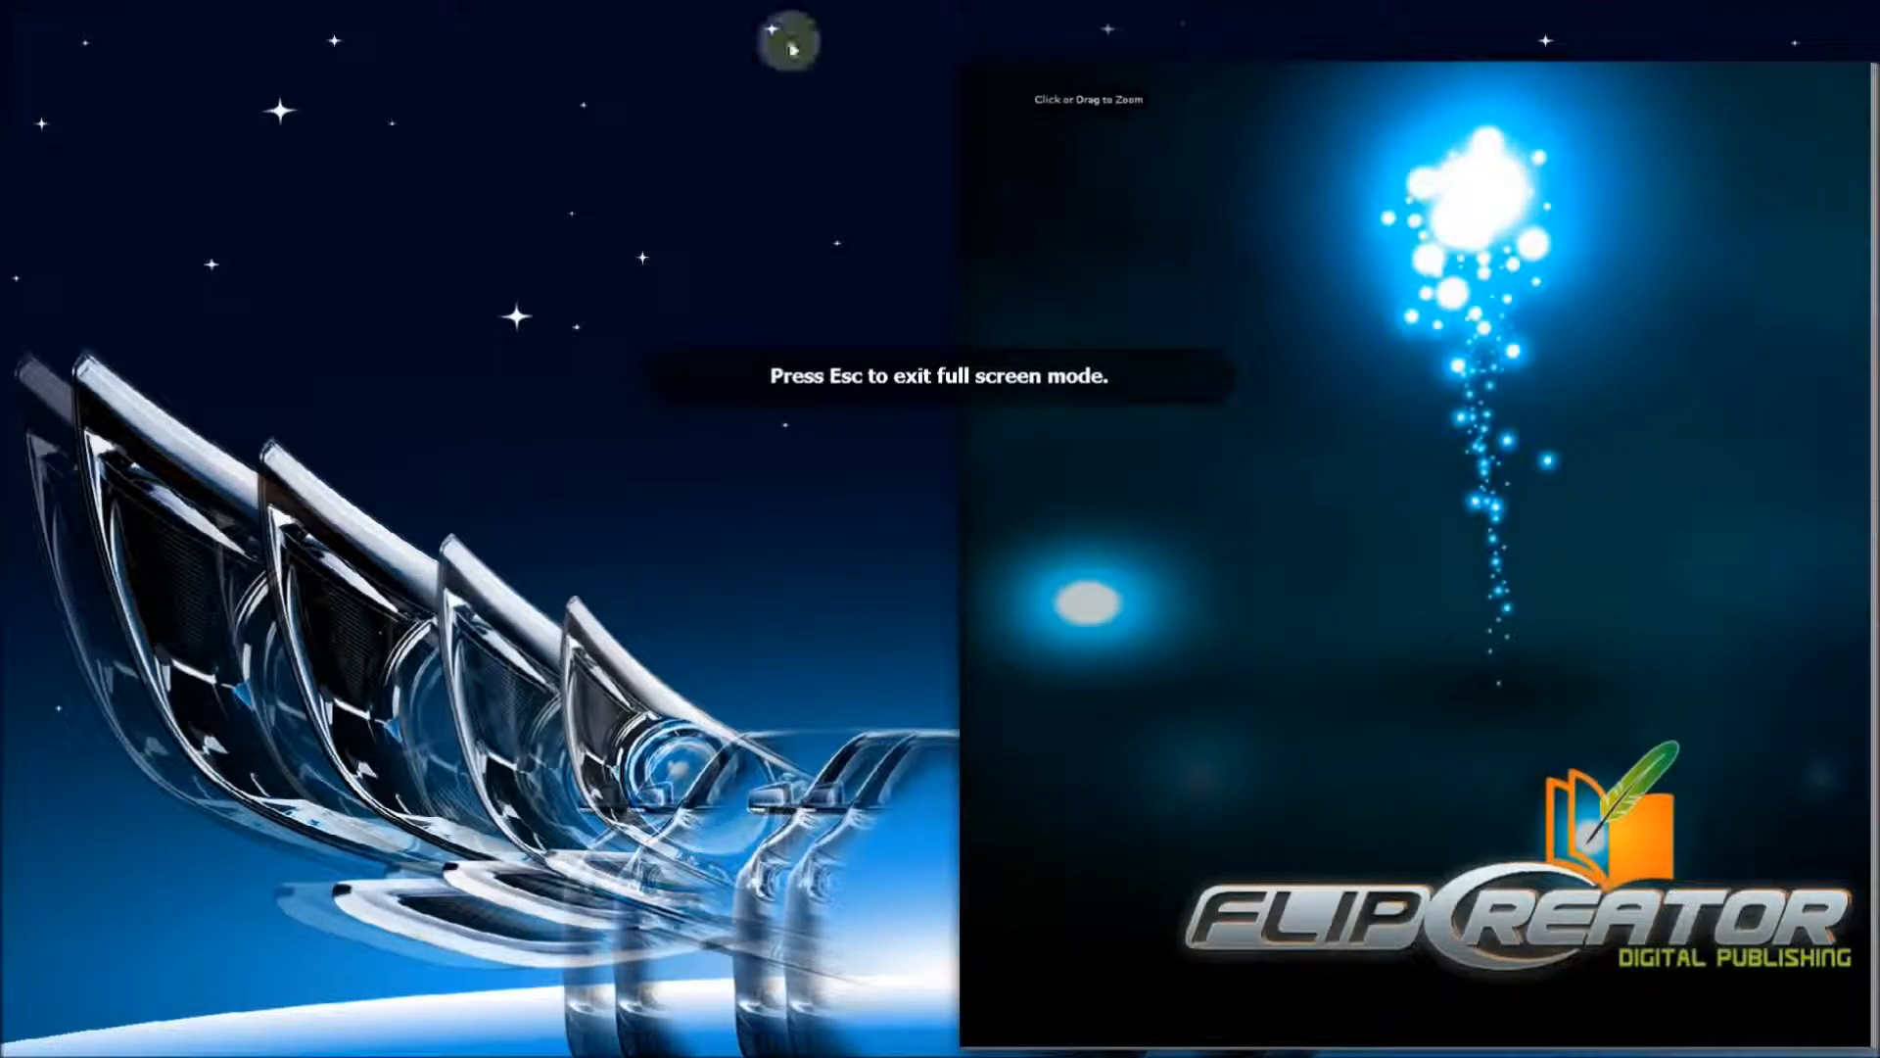
pyautogui.moveTo(683, 14)
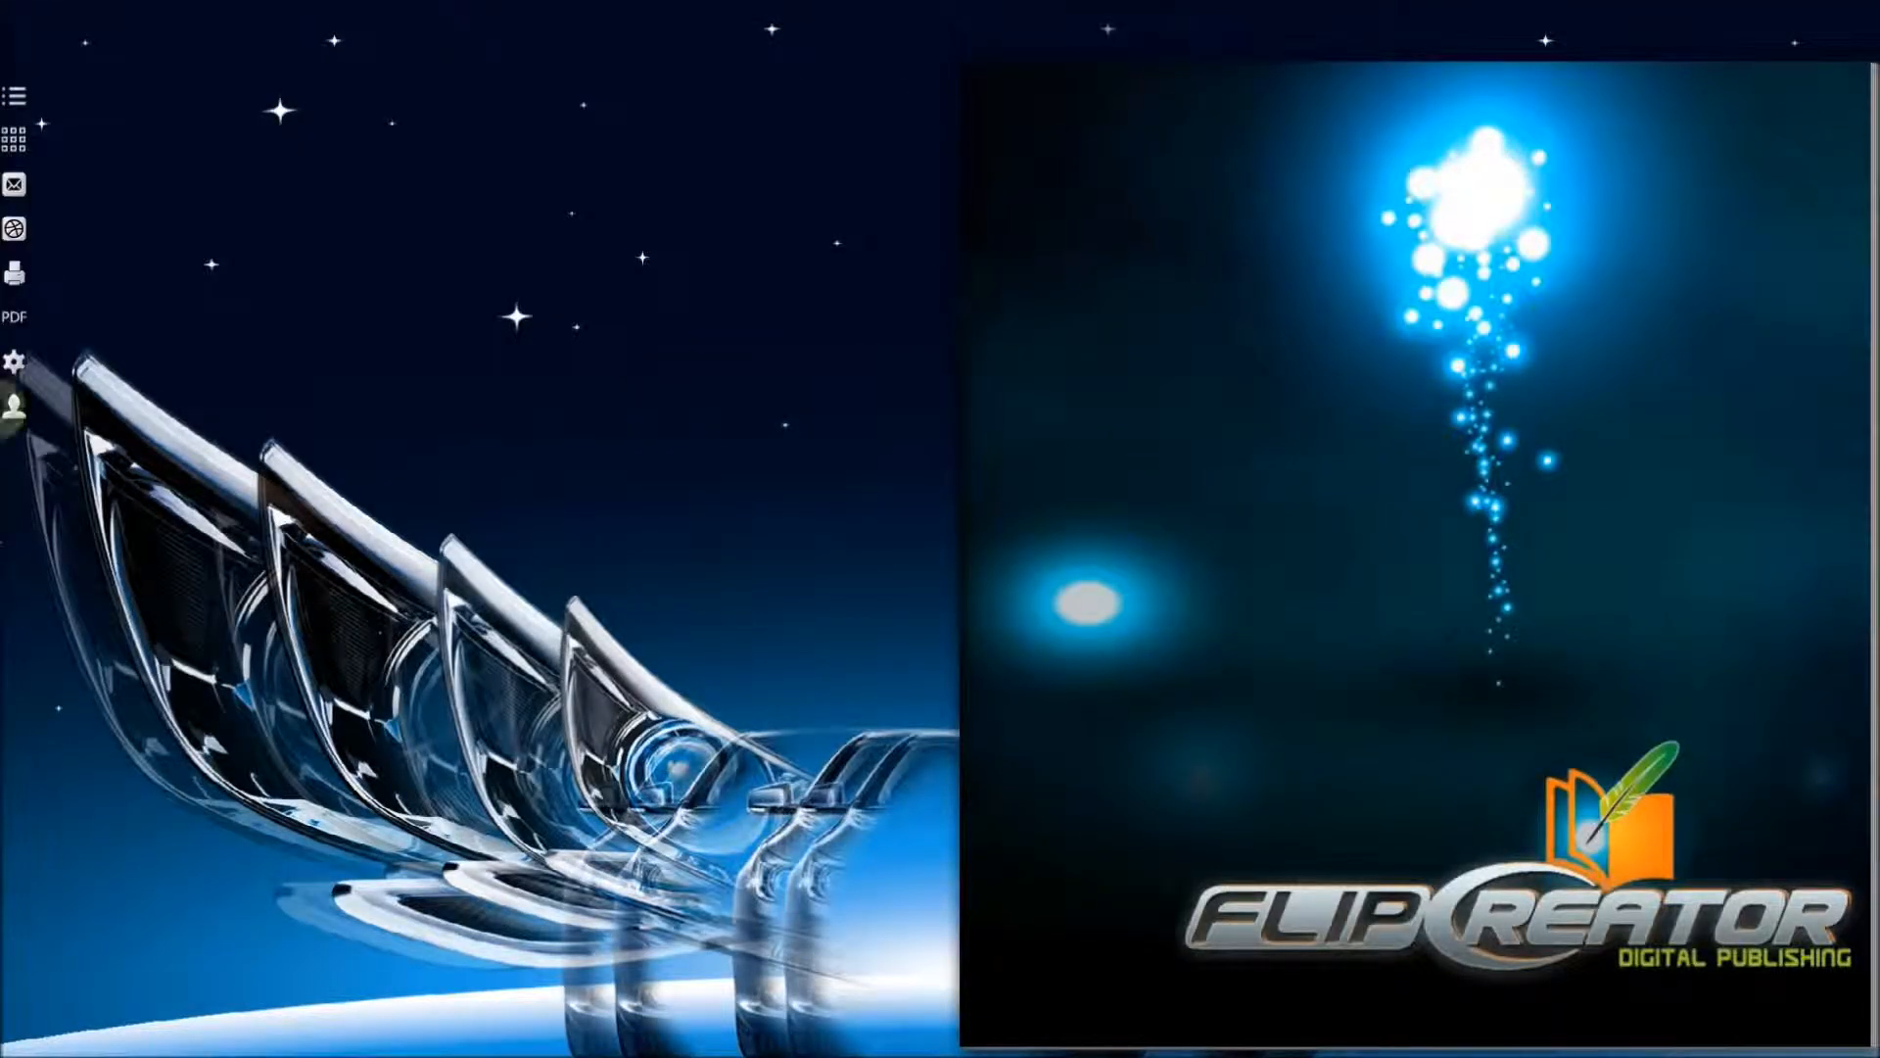
pyautogui.press('Escape')
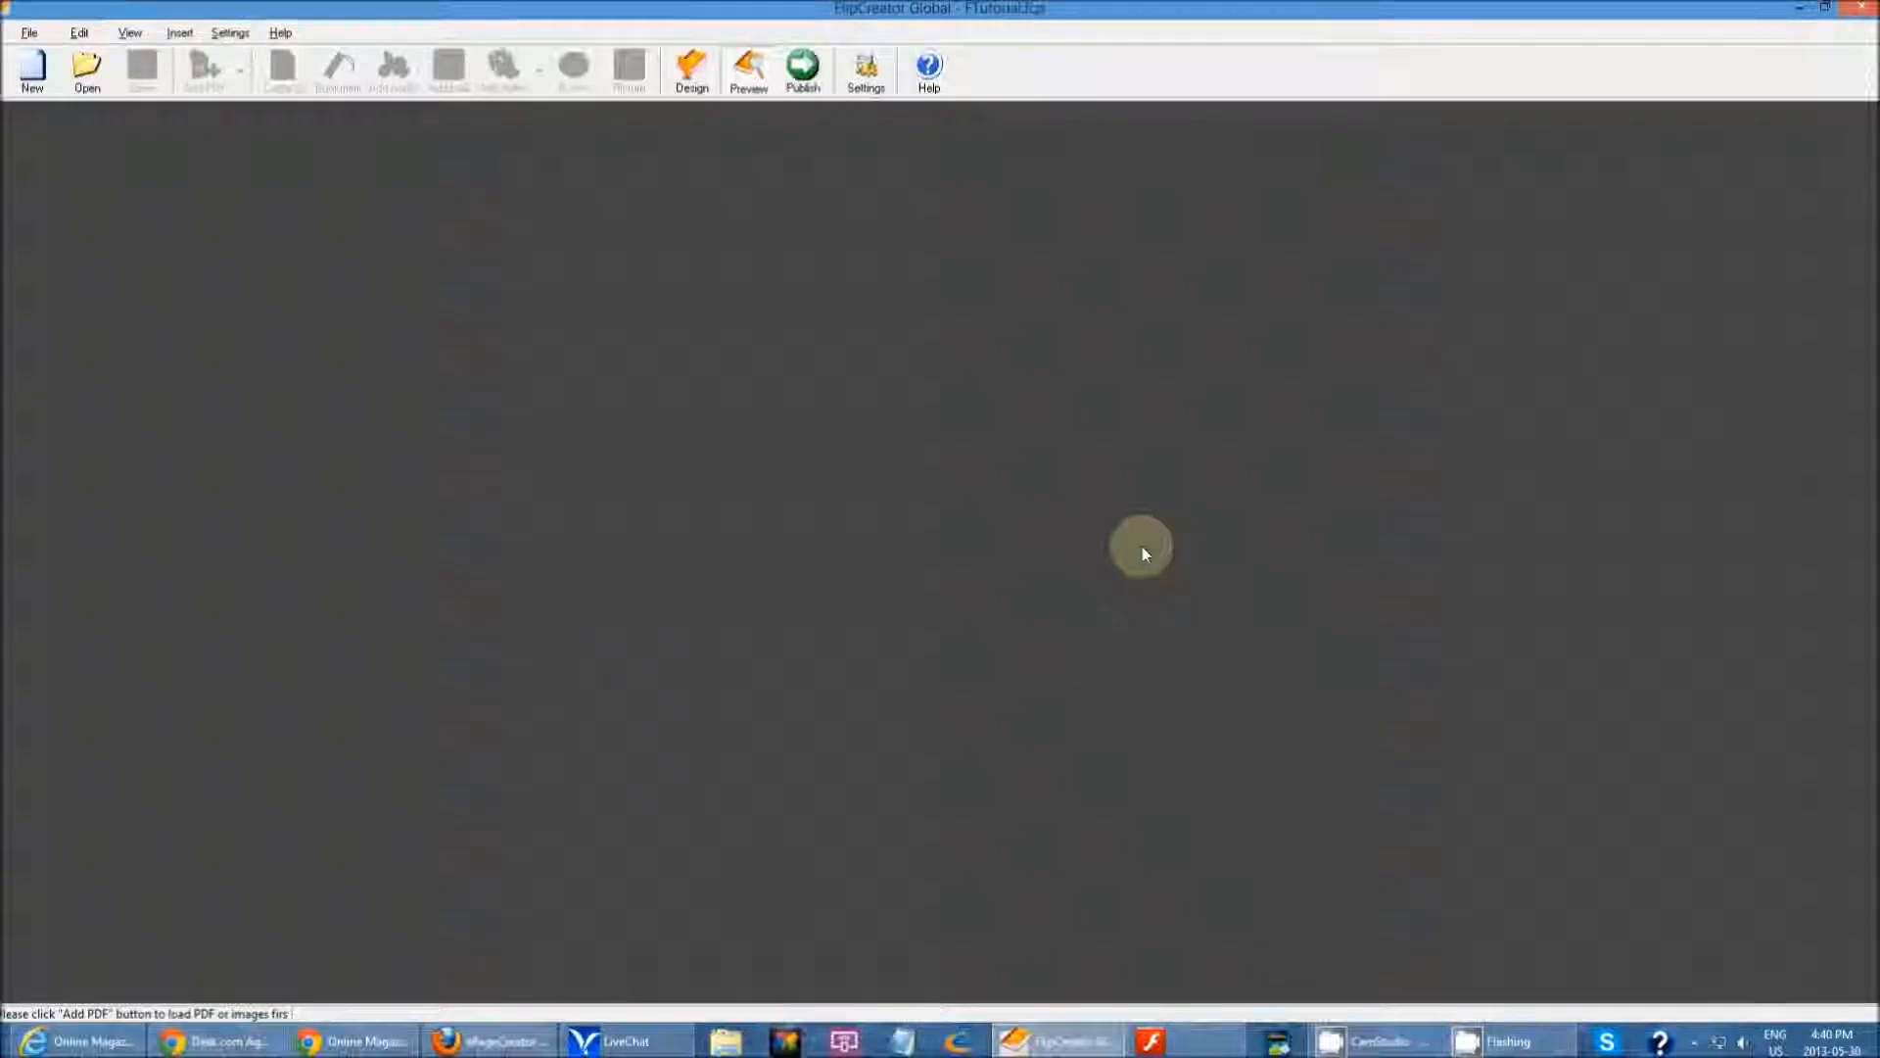
# Disable the Share this Book, Print and Thumbnail View buttons in the Navigation settings.
pyautogui.click(866, 69)
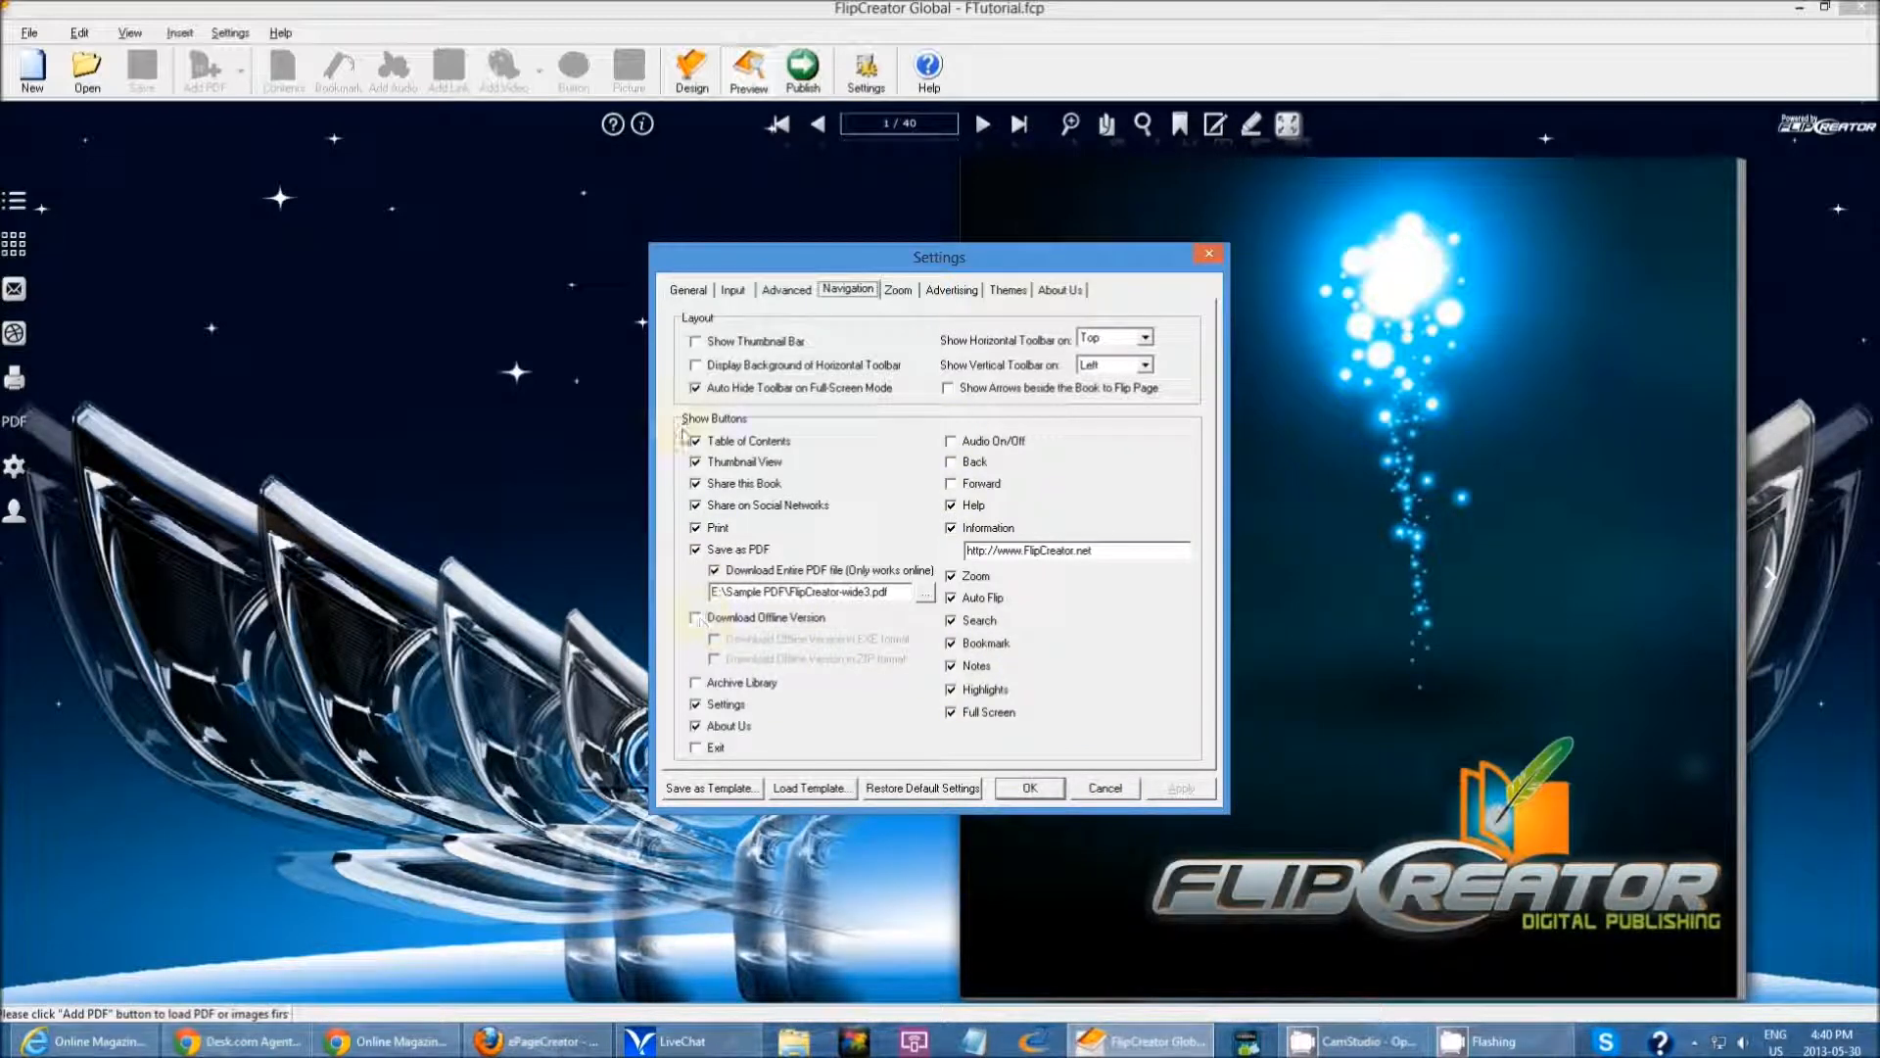
pyautogui.click(696, 483)
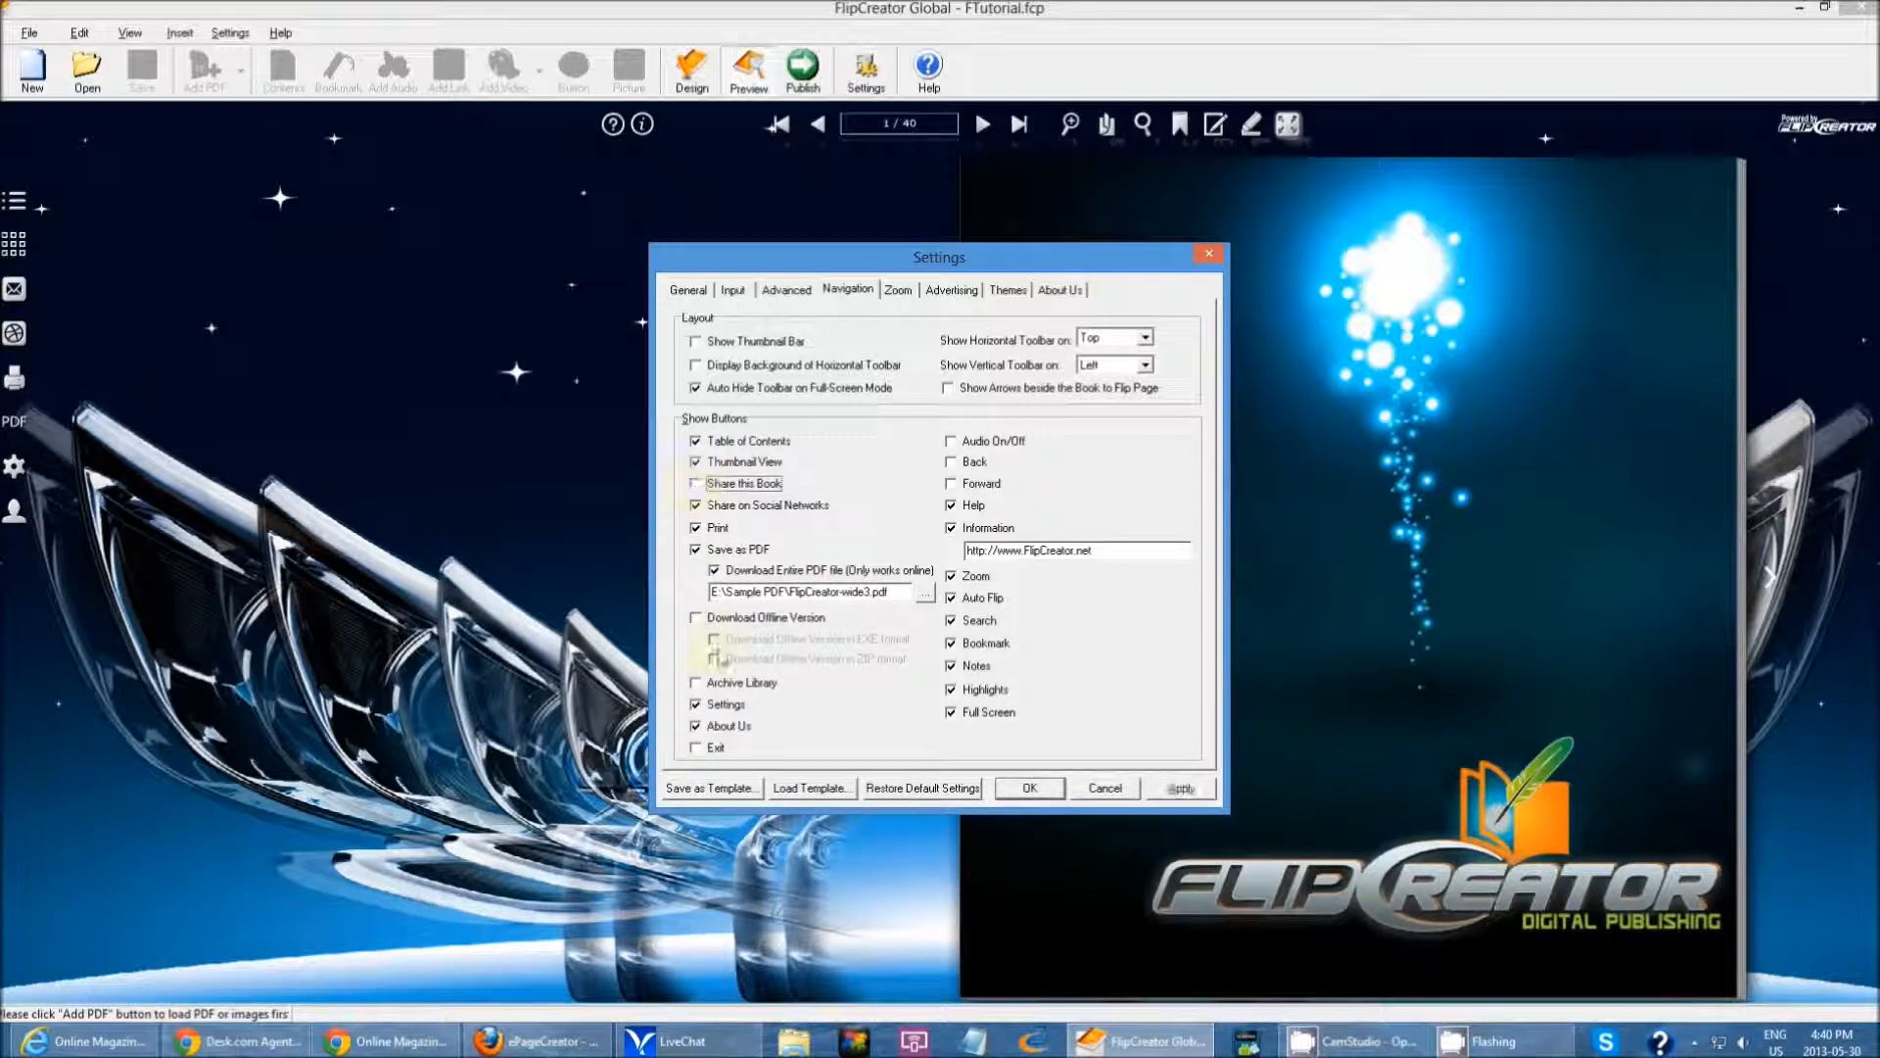
pyautogui.click(696, 527)
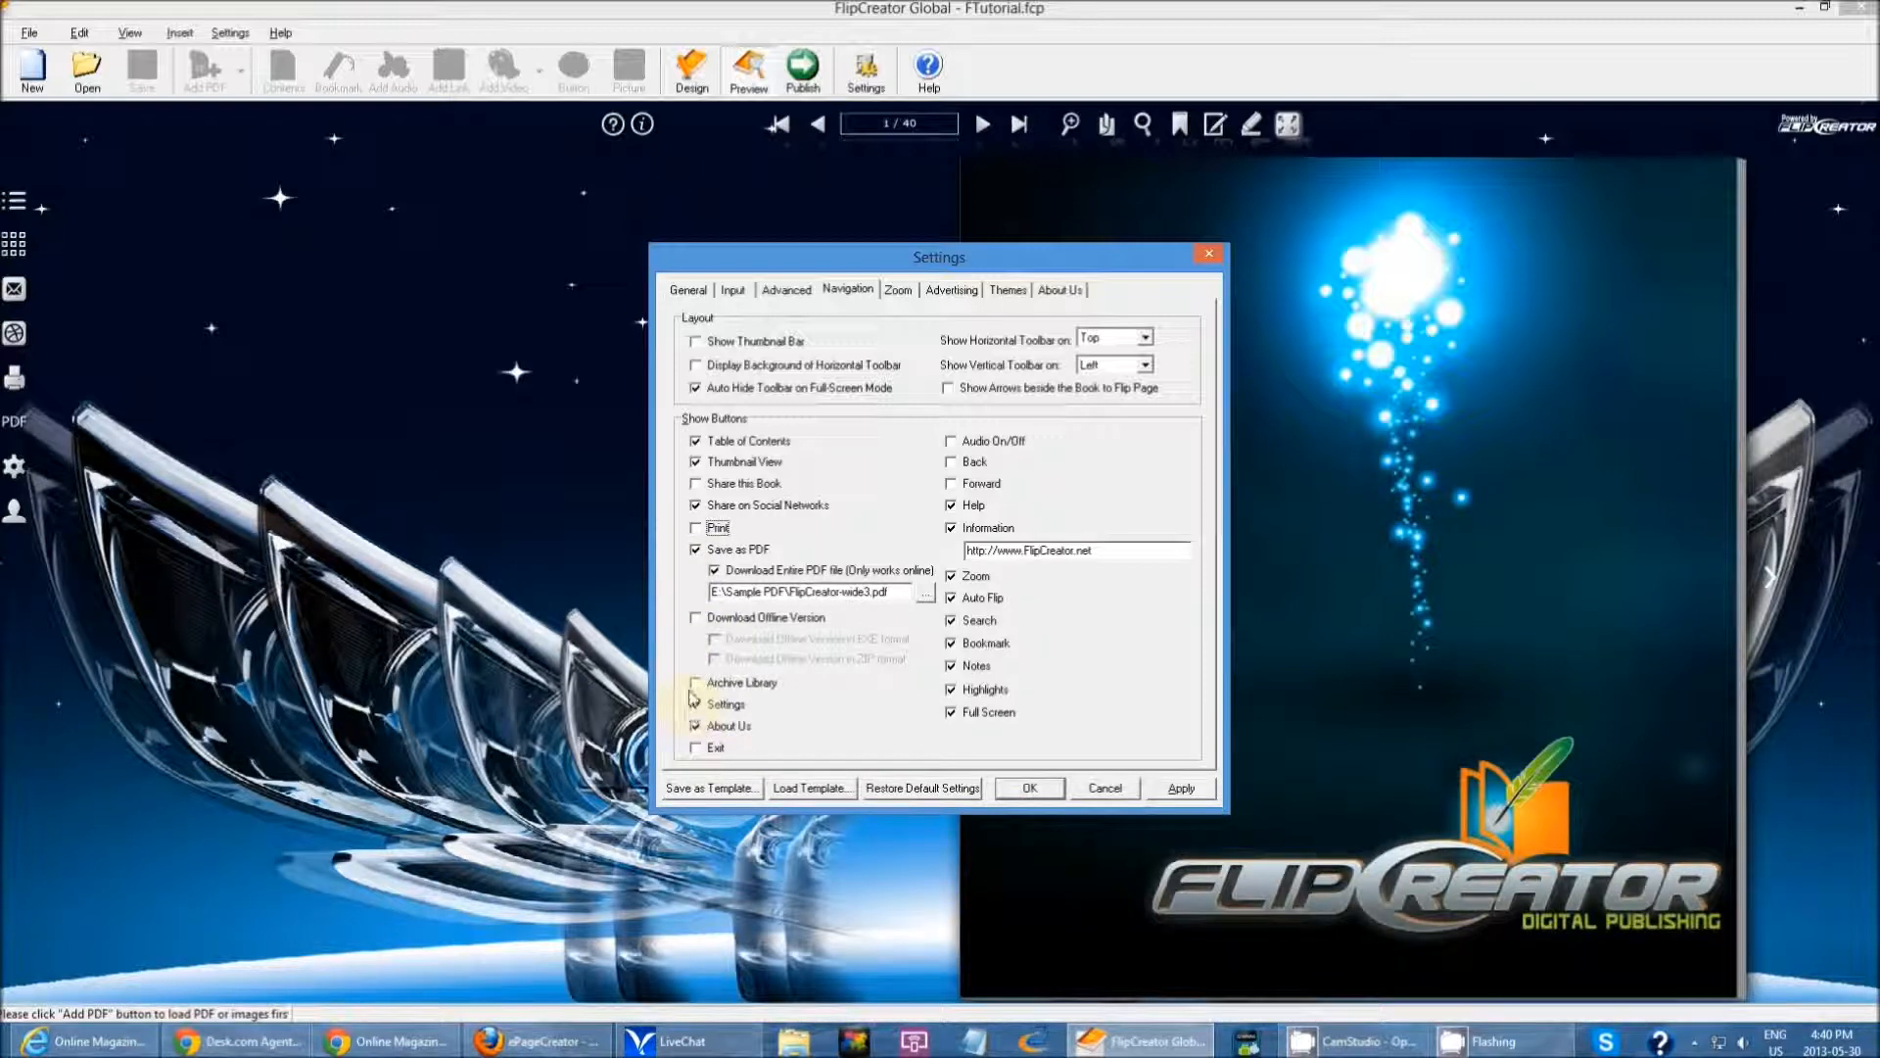
pyautogui.click(697, 462)
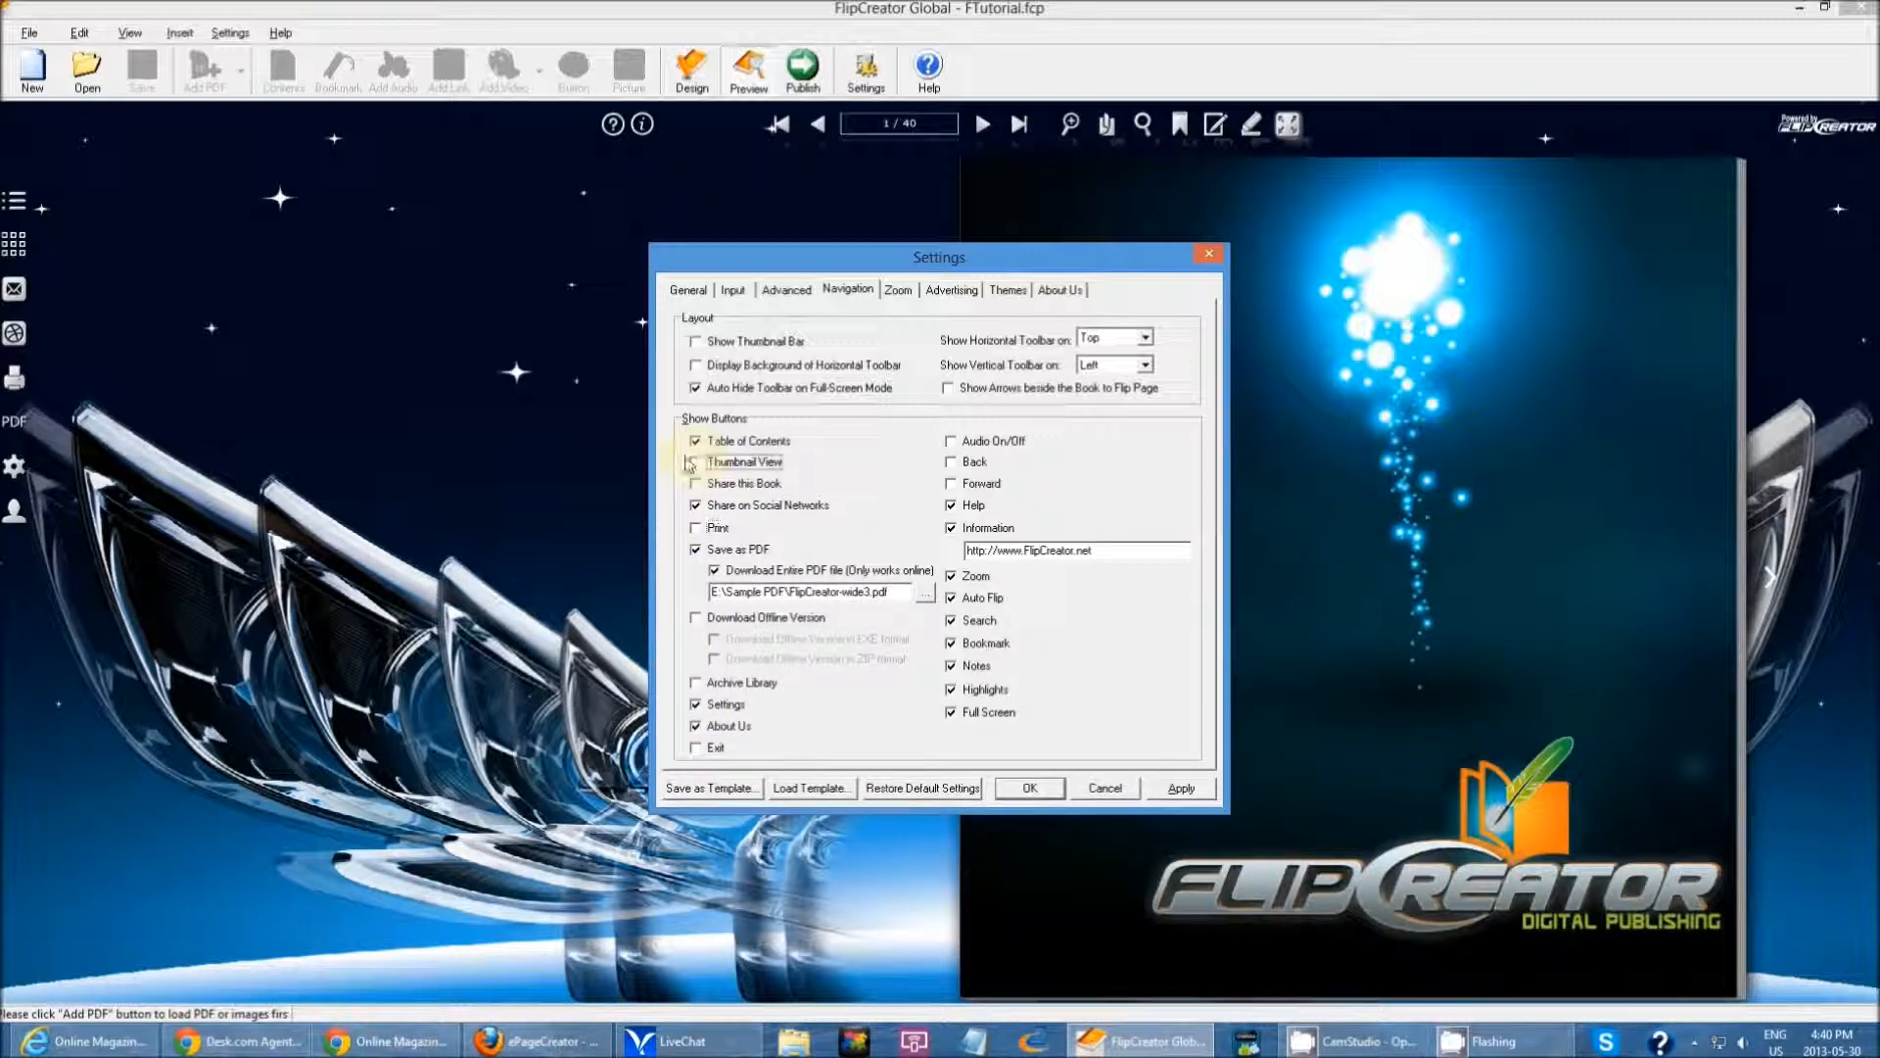
# Disable the Full Screen, Auto Flip and Help buttons in the Navigation settings, and apply and confirm the changes.
pyautogui.click(950, 667)
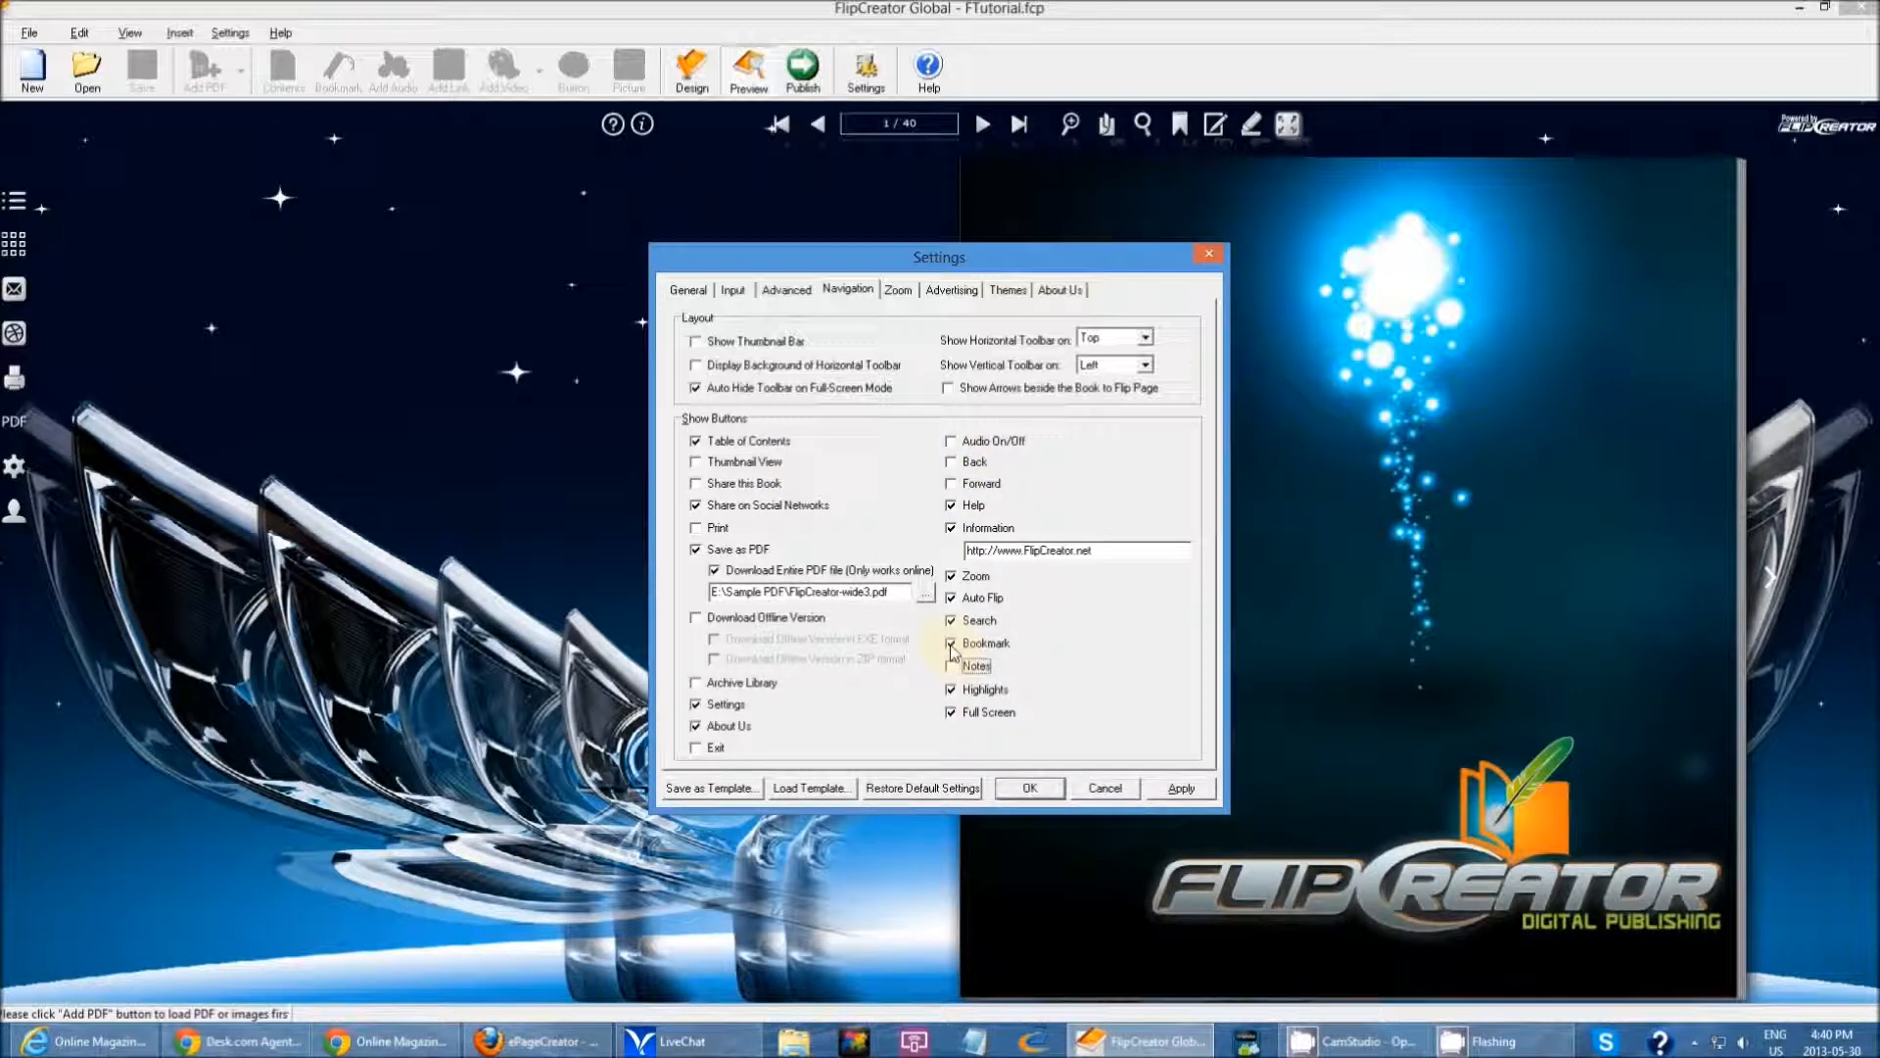
pyautogui.click(955, 670)
pyautogui.click(952, 714)
pyautogui.click(951, 597)
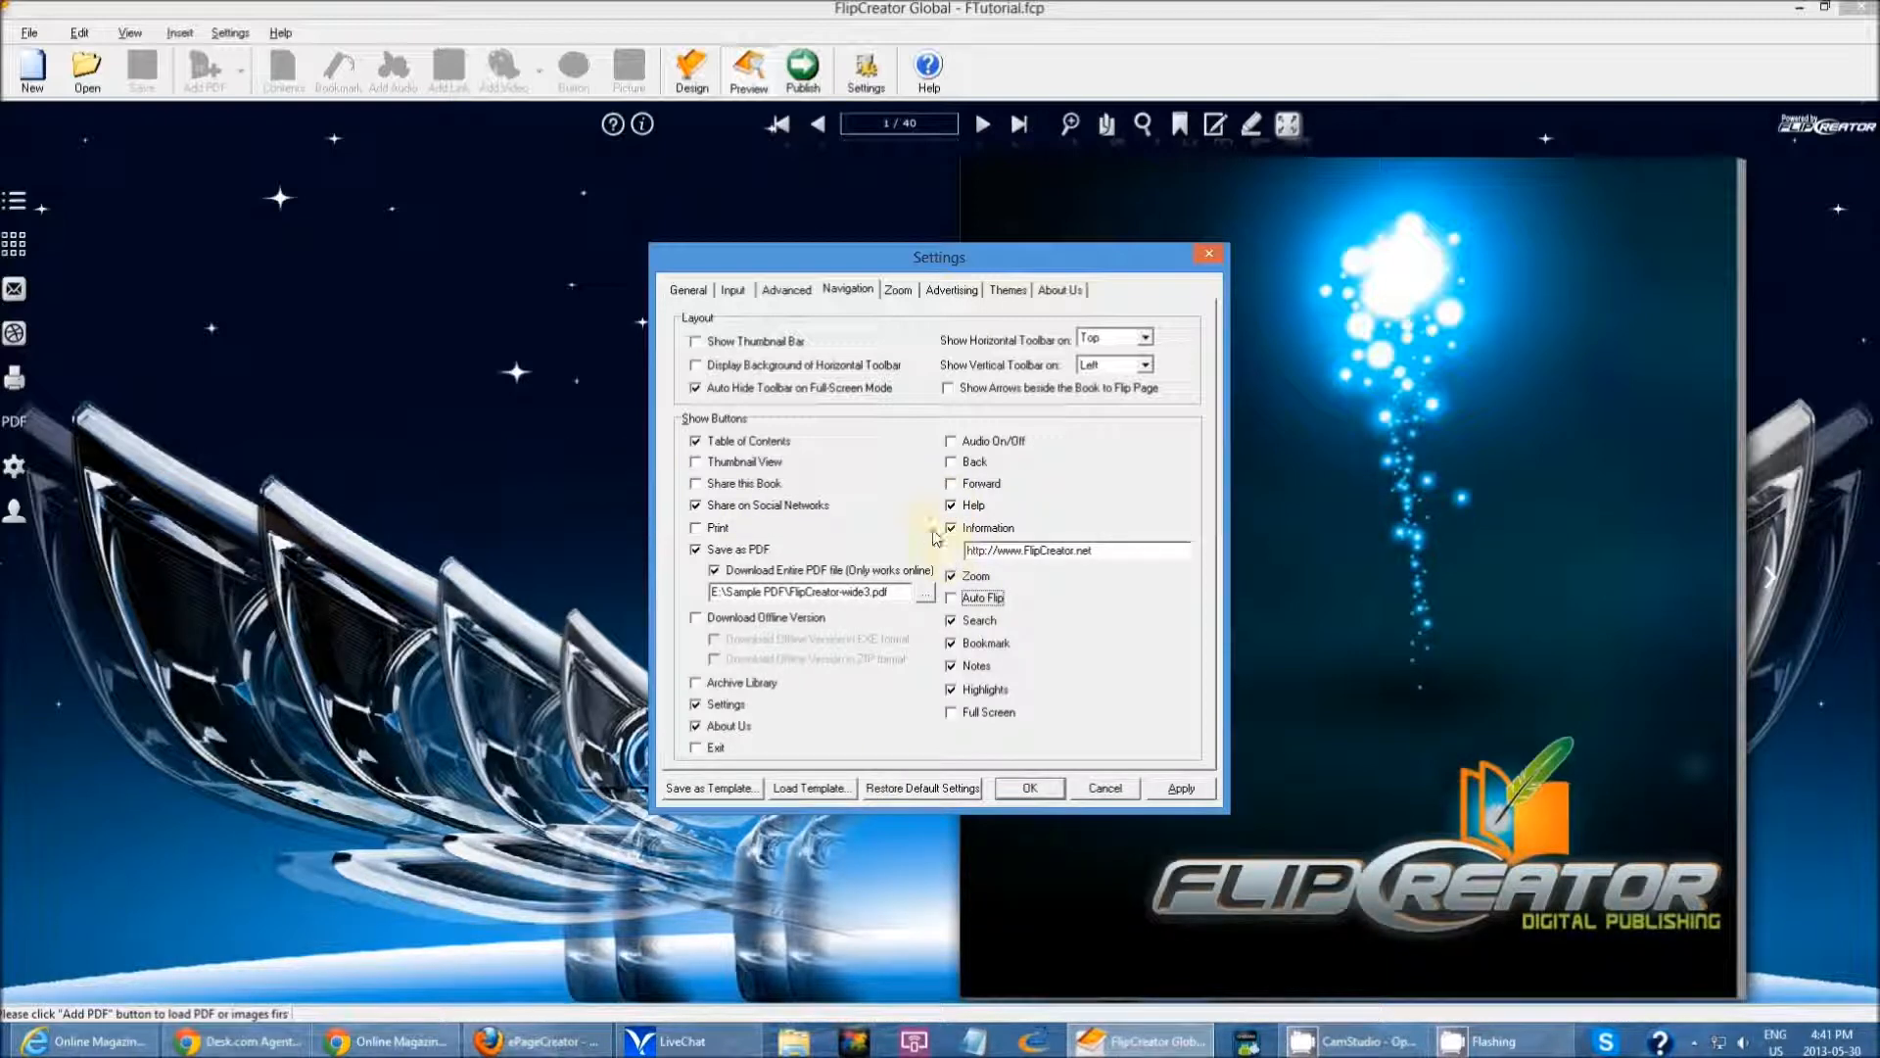
pyautogui.click(951, 506)
pyautogui.click(1179, 789)
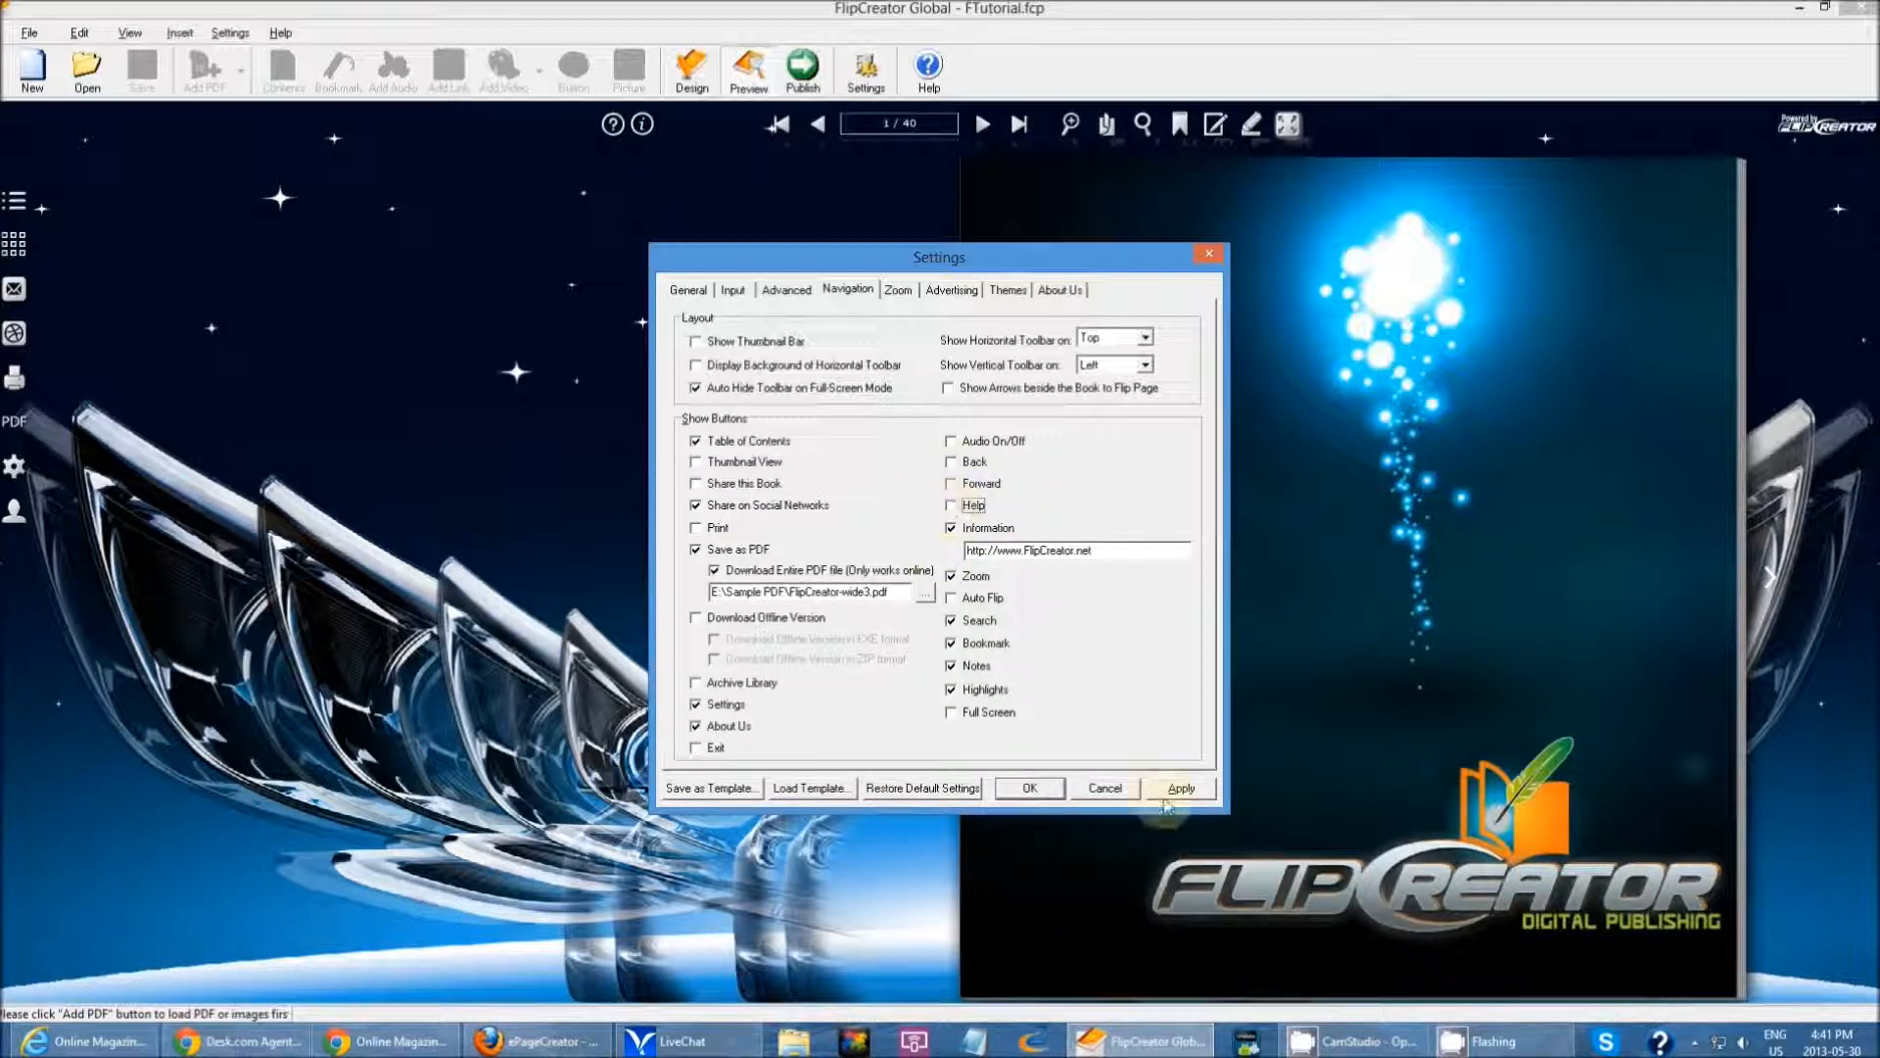
pyautogui.click(1029, 791)
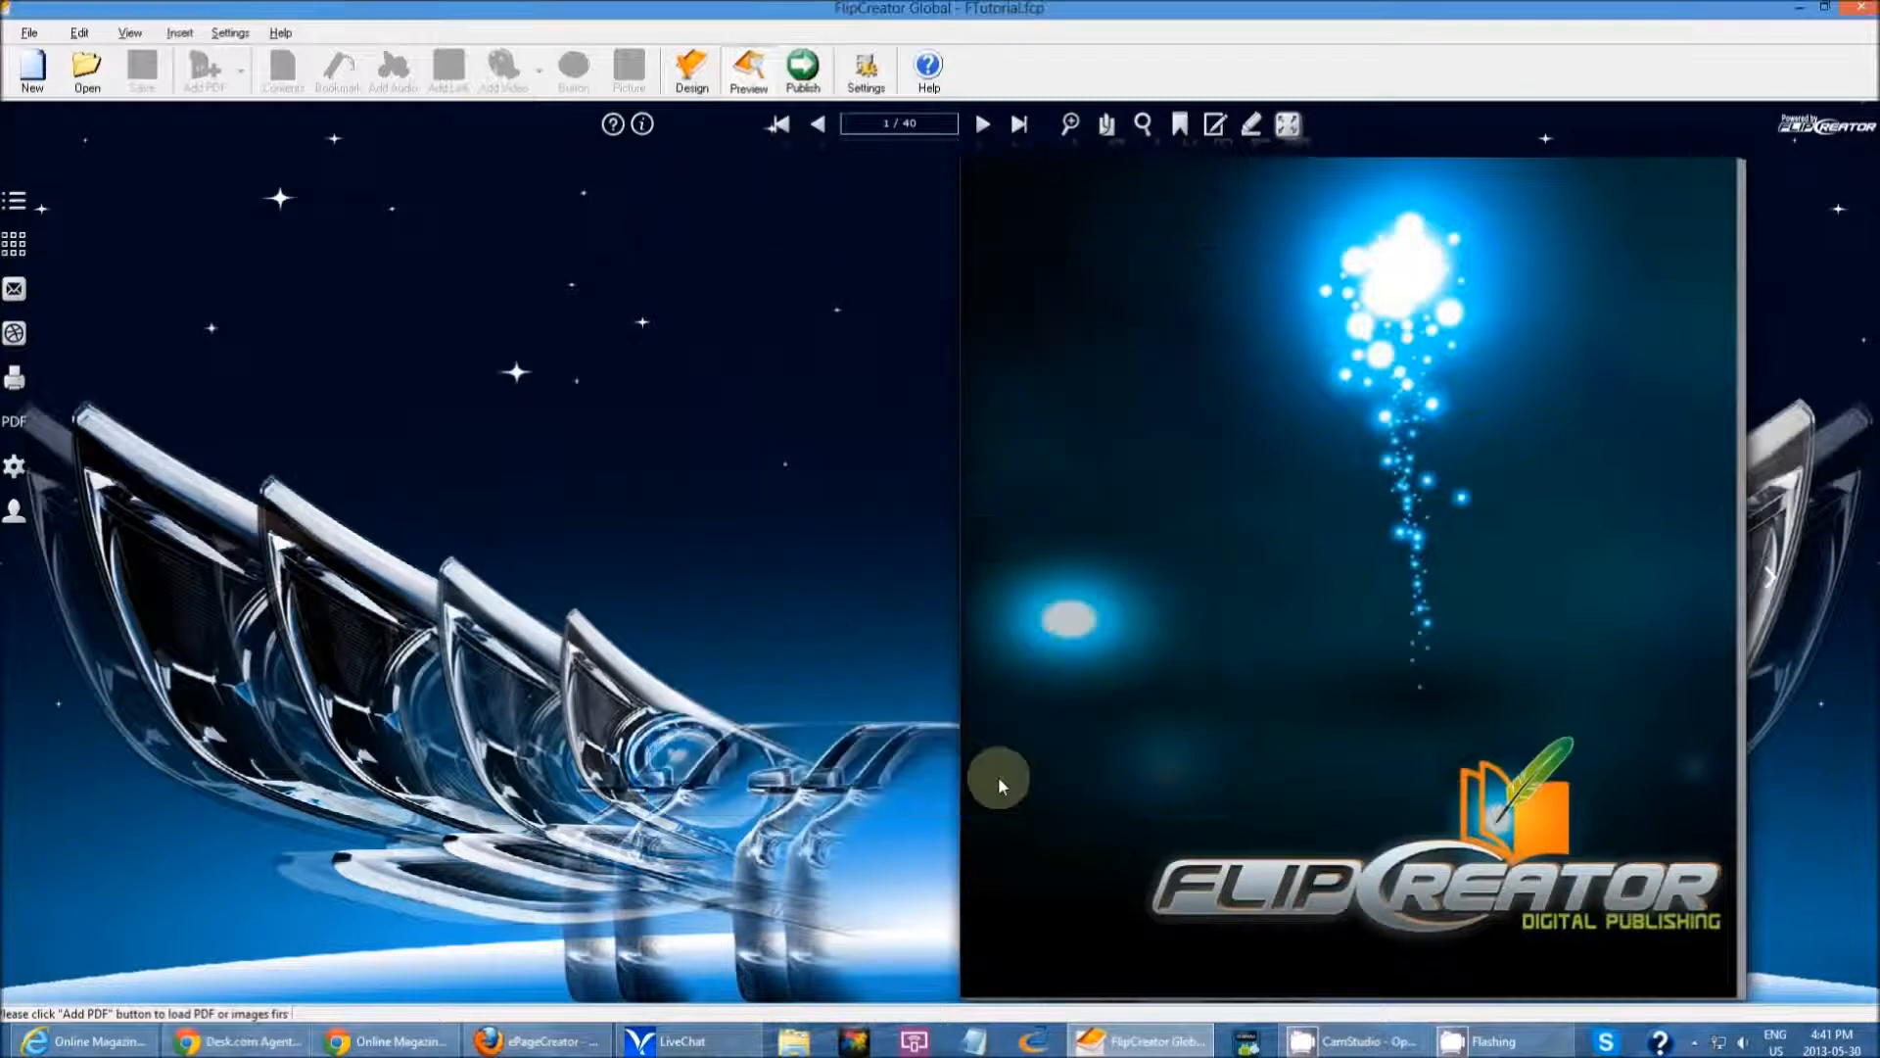